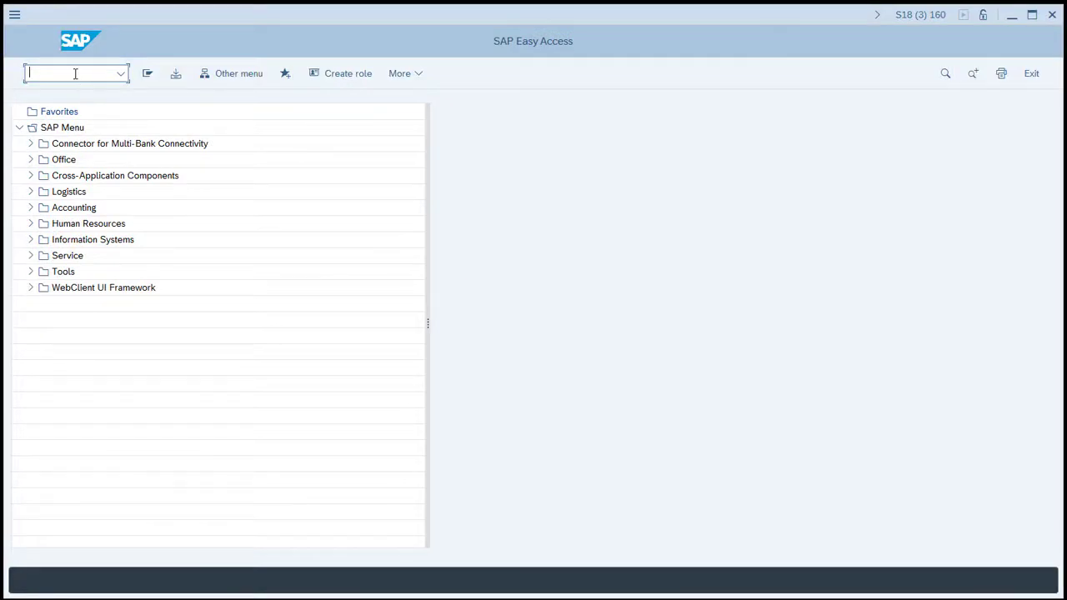
Run WB01 for site ZU01 with plant profile P171 and reference plant R971, and continue
text(WB01)
key(Return)
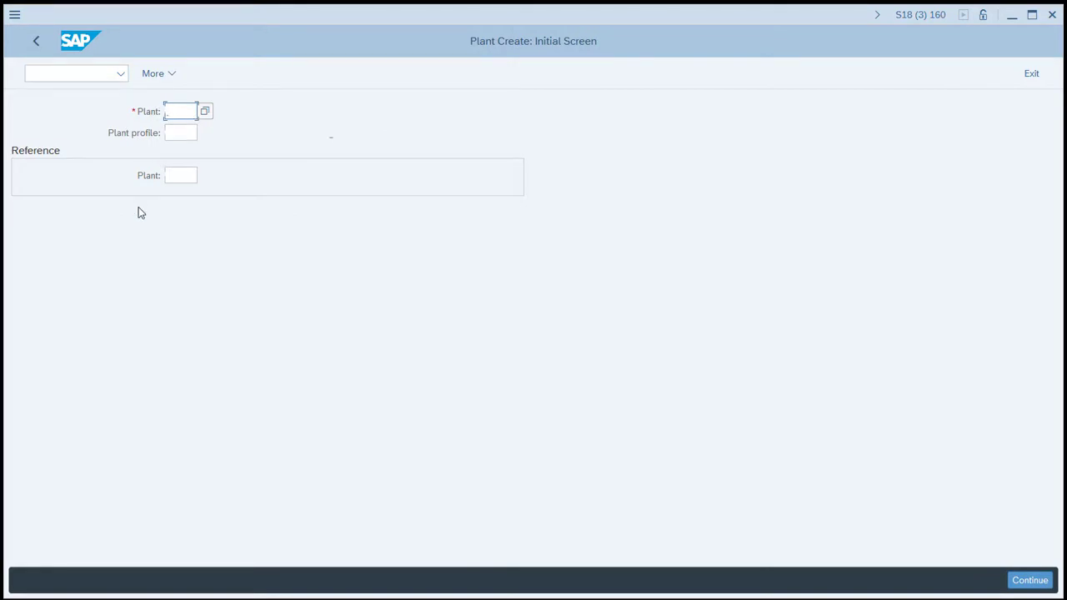
text(ZU01)
key(Tab)
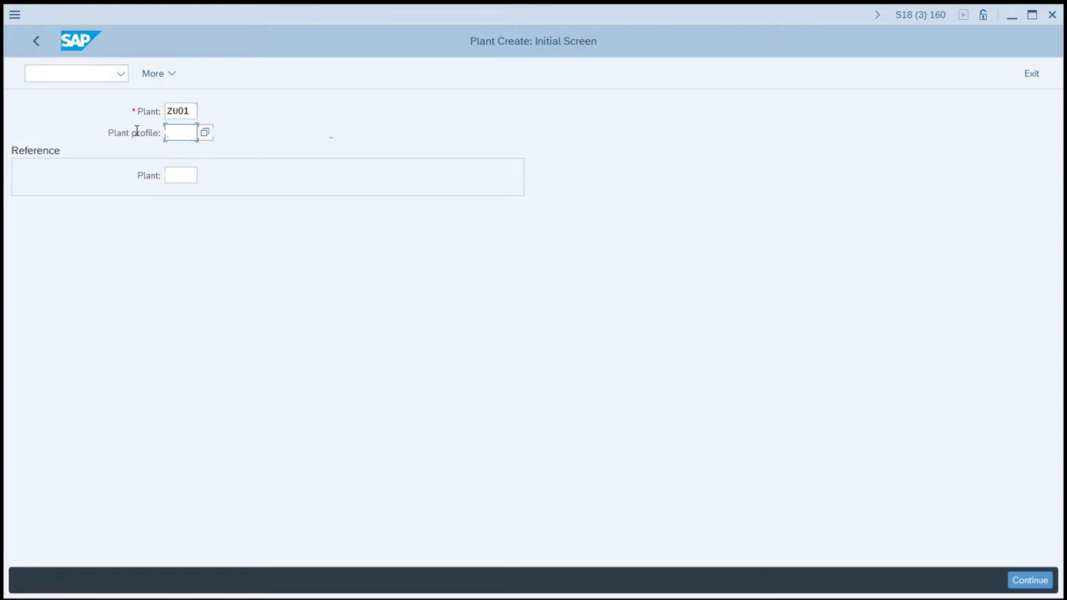
text(P171)
click(194, 175)
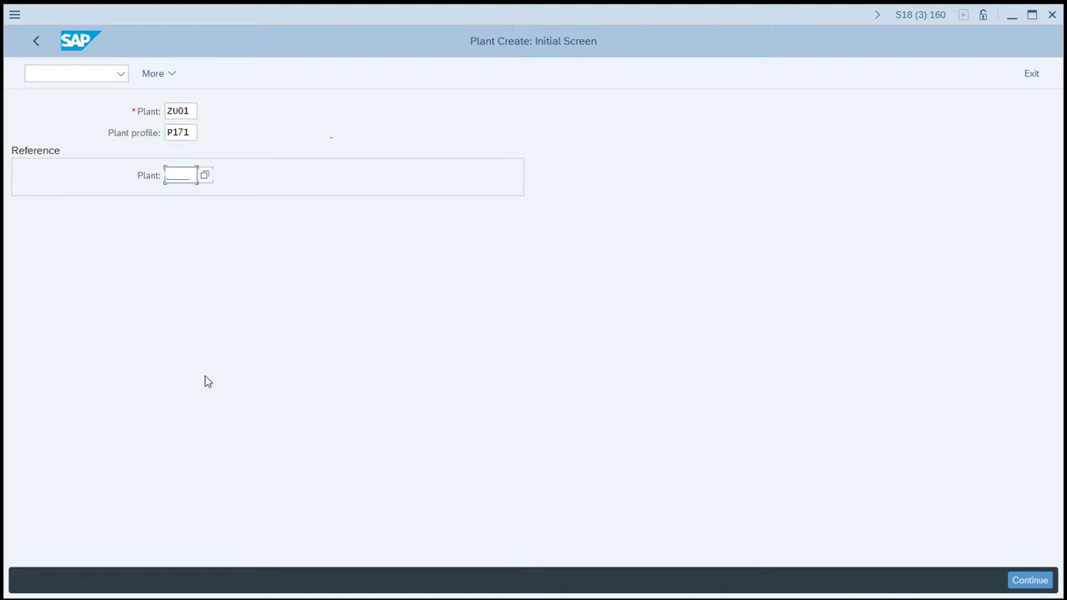
text(R971)
click(1028, 580)
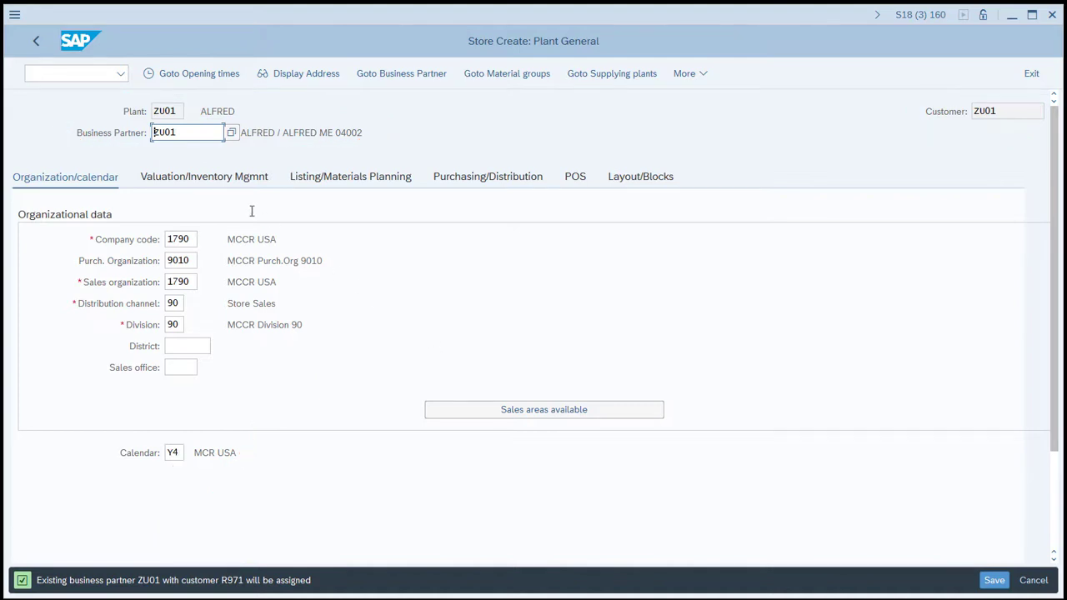
Review the Valuation, Listing, Purchasing, POS and Layout/Blocks tabs of ZU01's store data
click(209, 181)
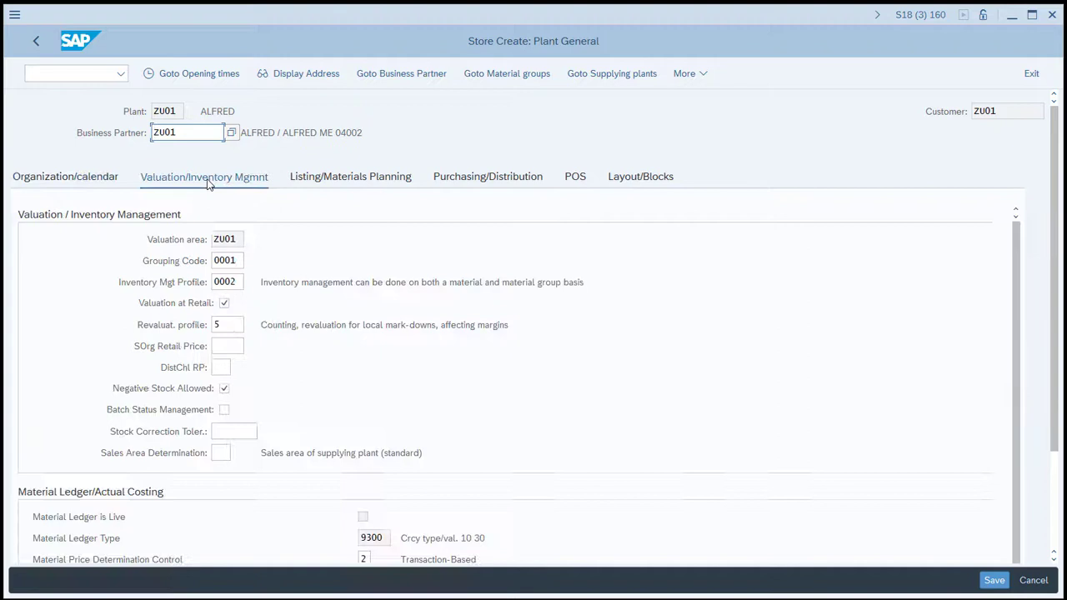
click(316, 182)
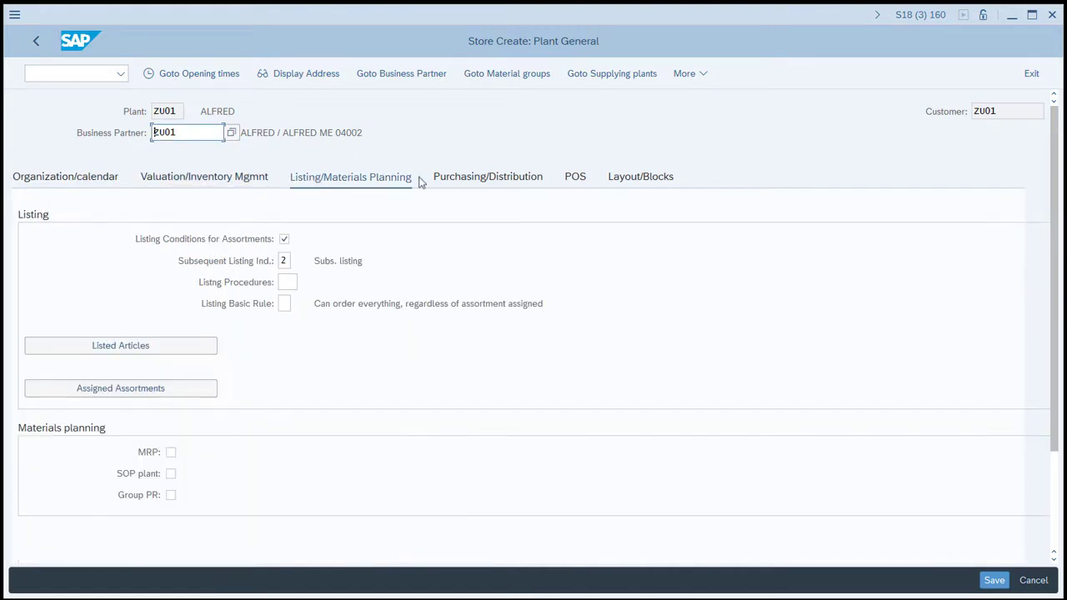
click(451, 181)
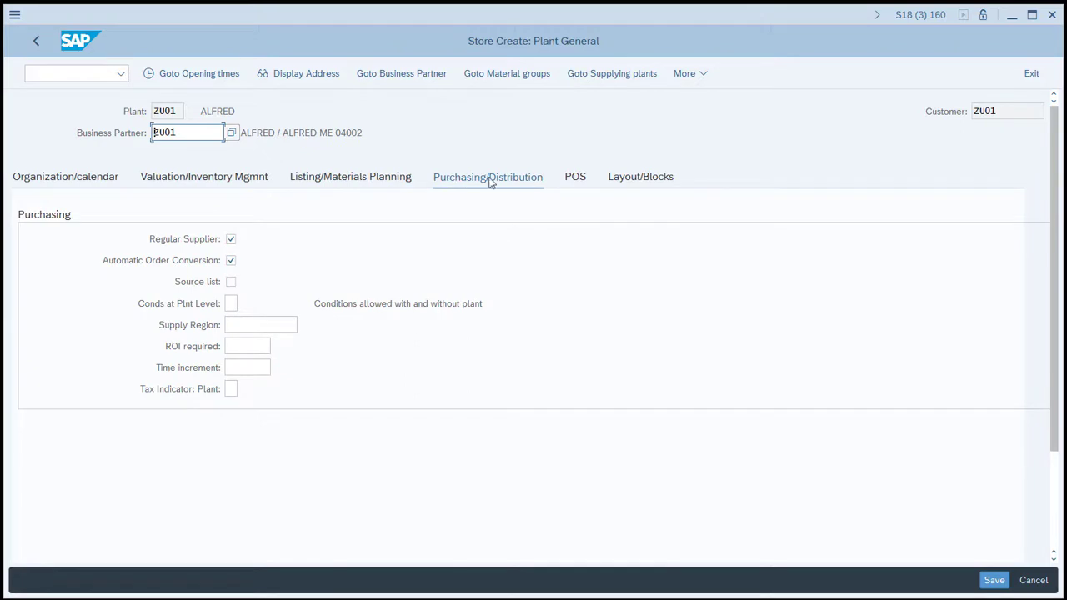
click(574, 180)
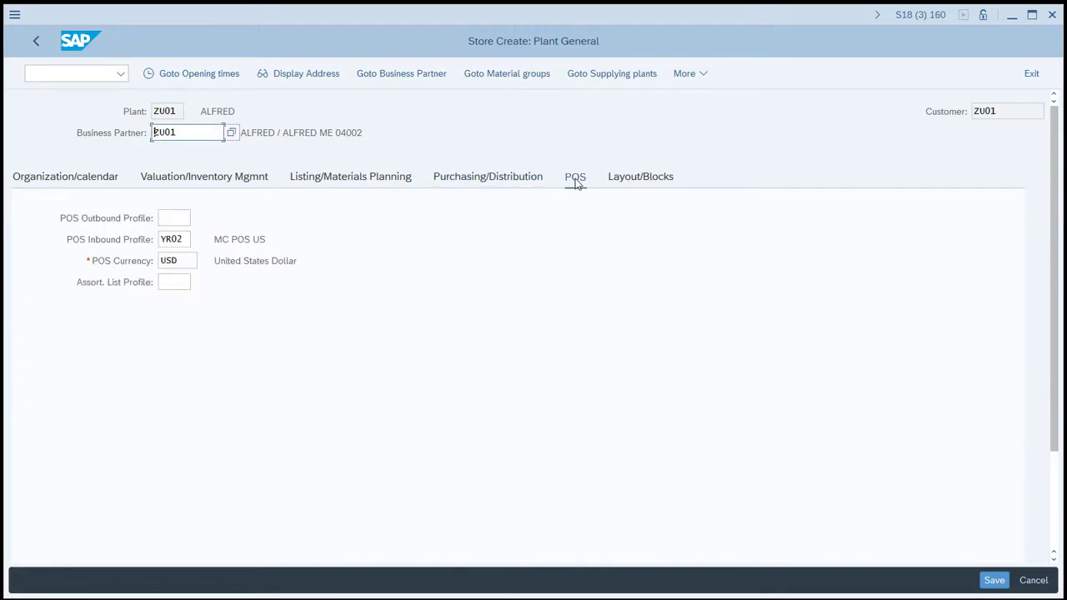
click(640, 180)
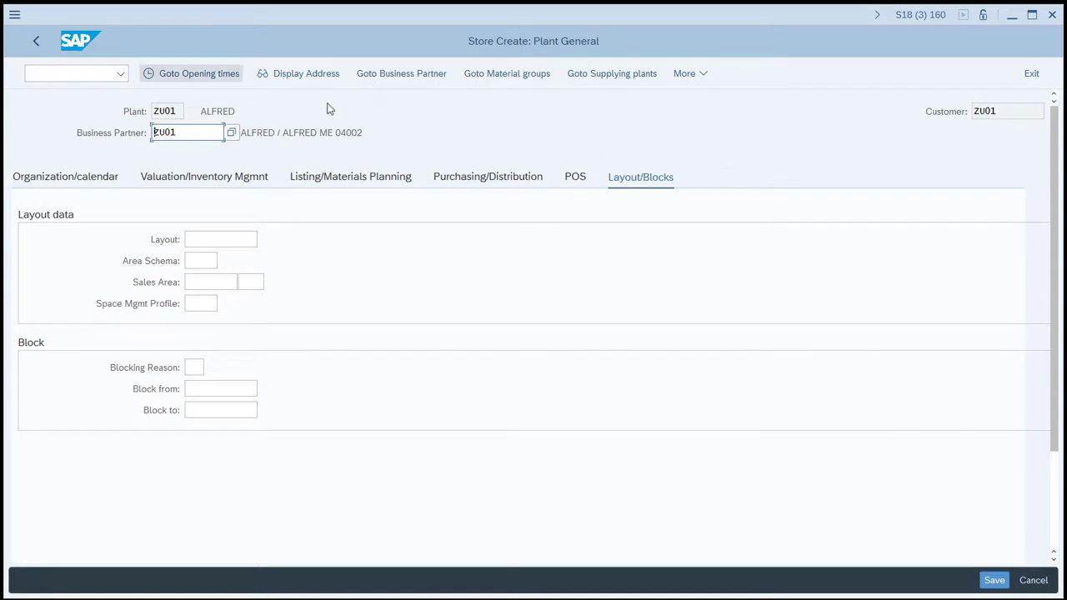
Enter 1/1/2000 as the opening date under Opening times and confirm it
click(213, 77)
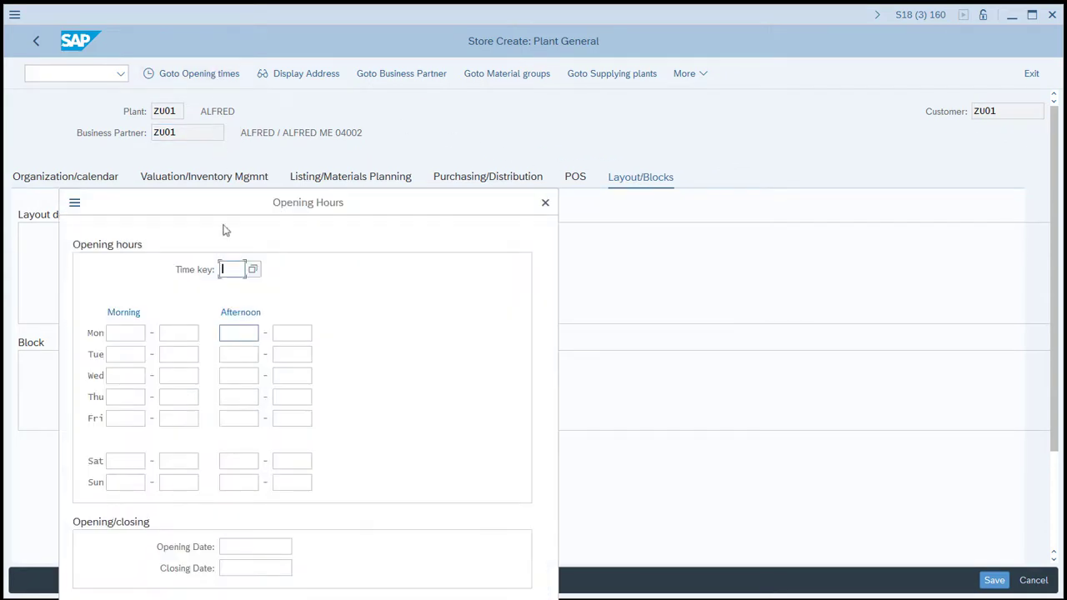
click(246, 545)
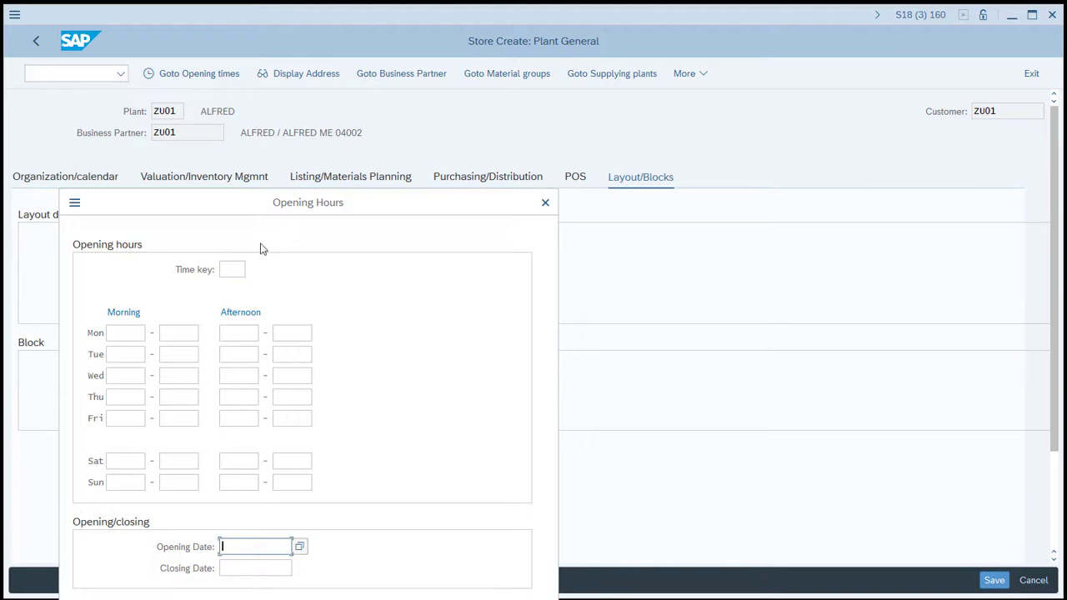
drag(262, 204, 411, 96)
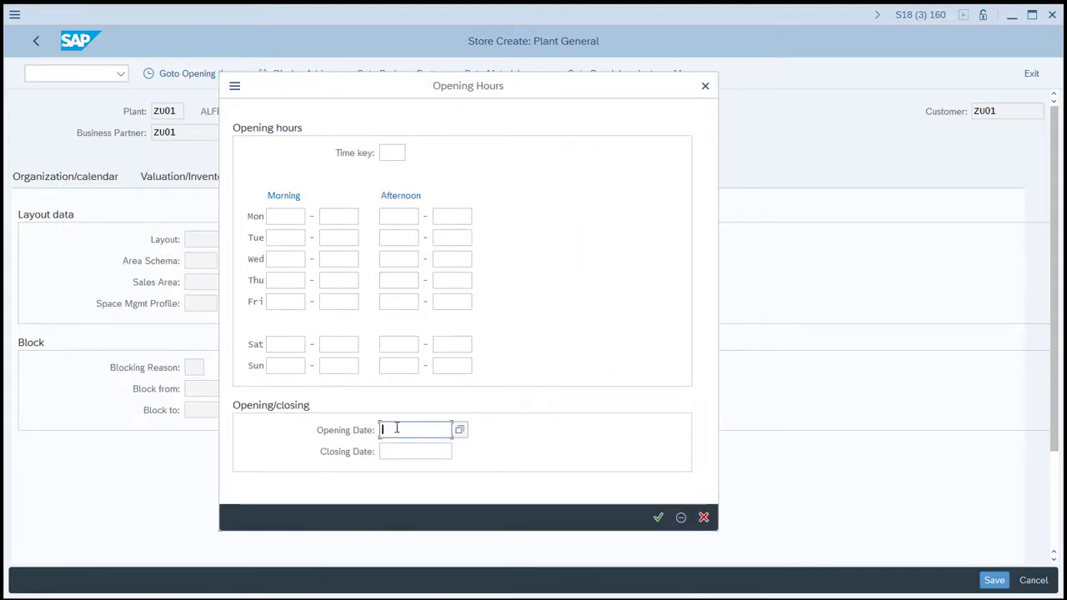
text(1/1/)
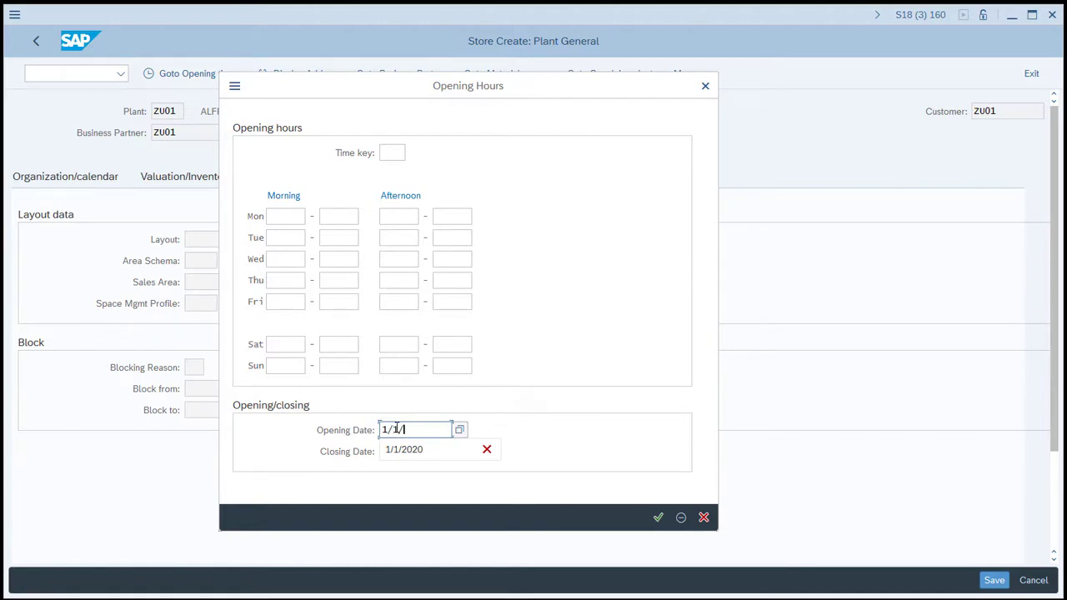
text(2000)
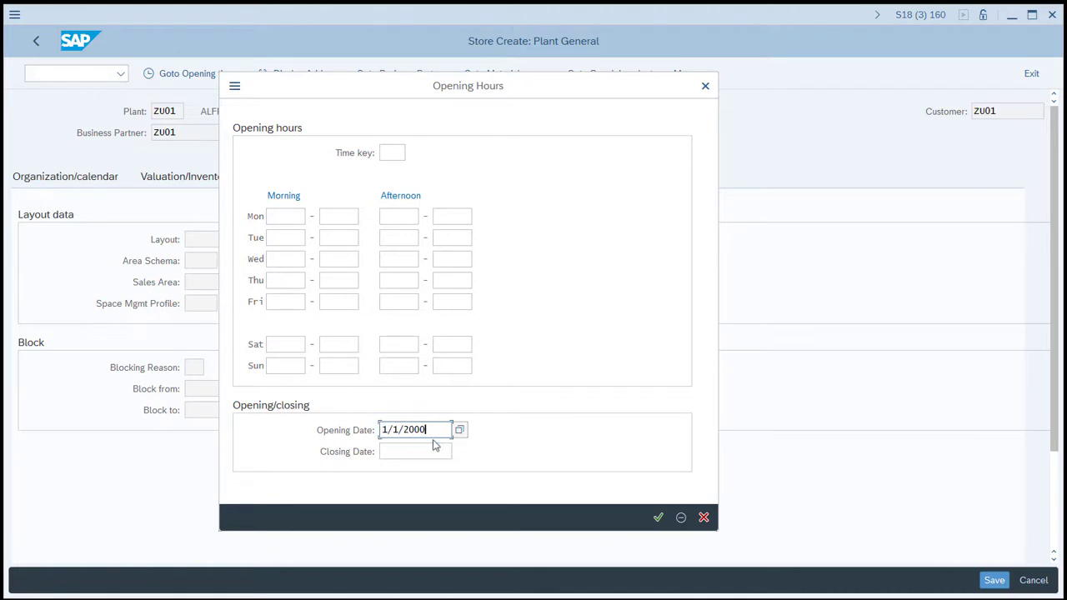
click(659, 518)
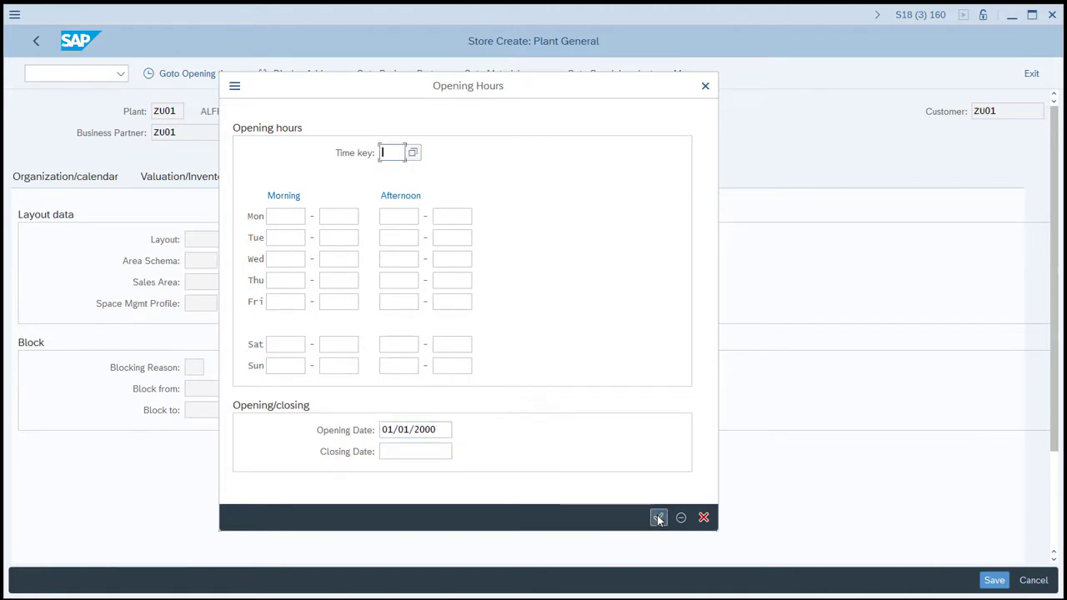
click(658, 517)
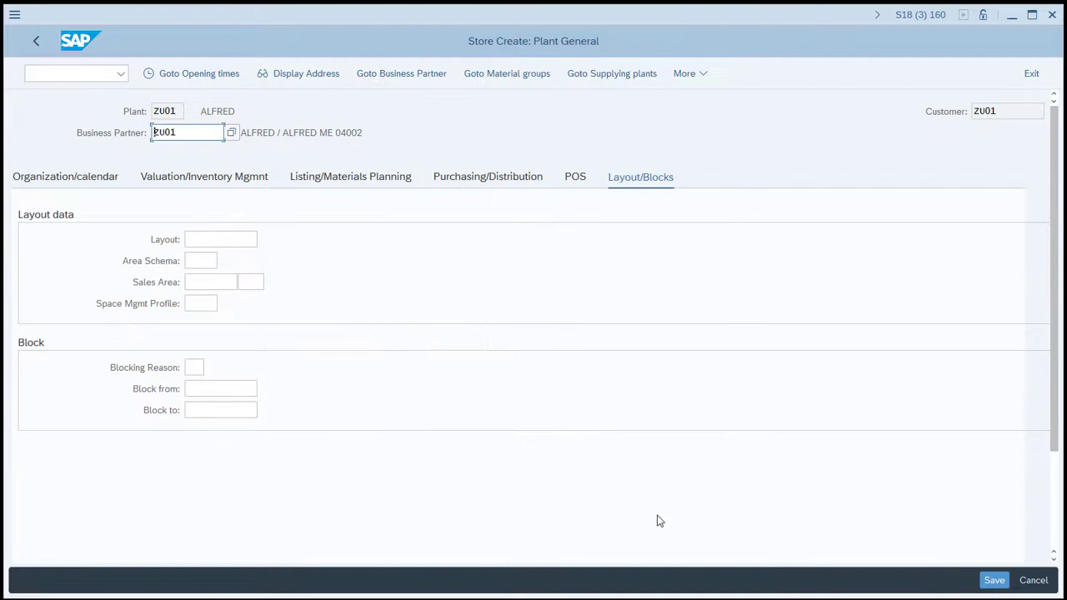
Save site ZU01, answering No to copying R971's classification
click(993, 580)
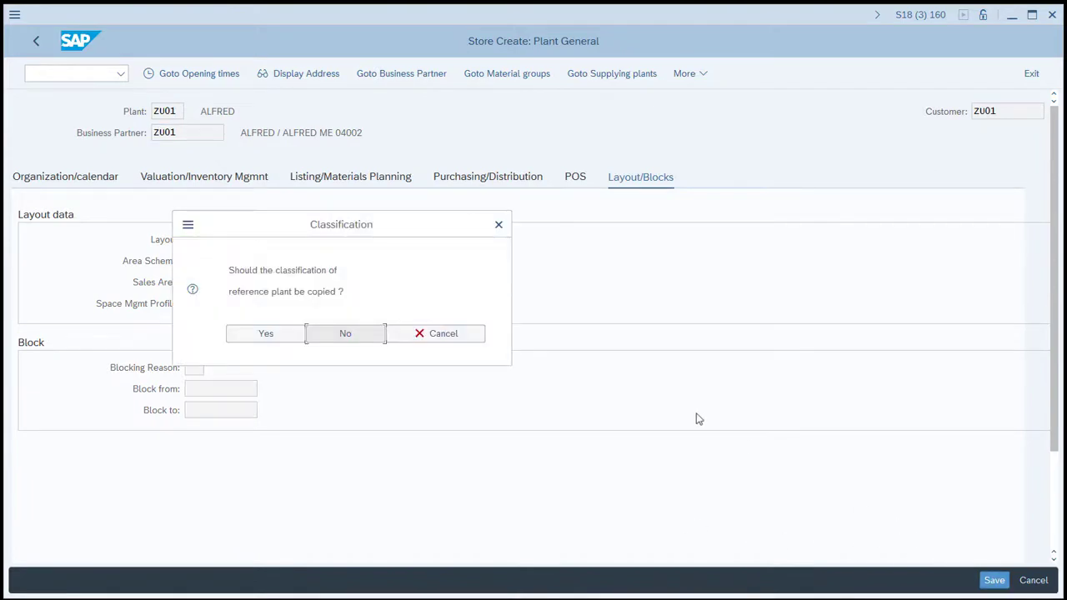
drag(351, 225, 509, 254)
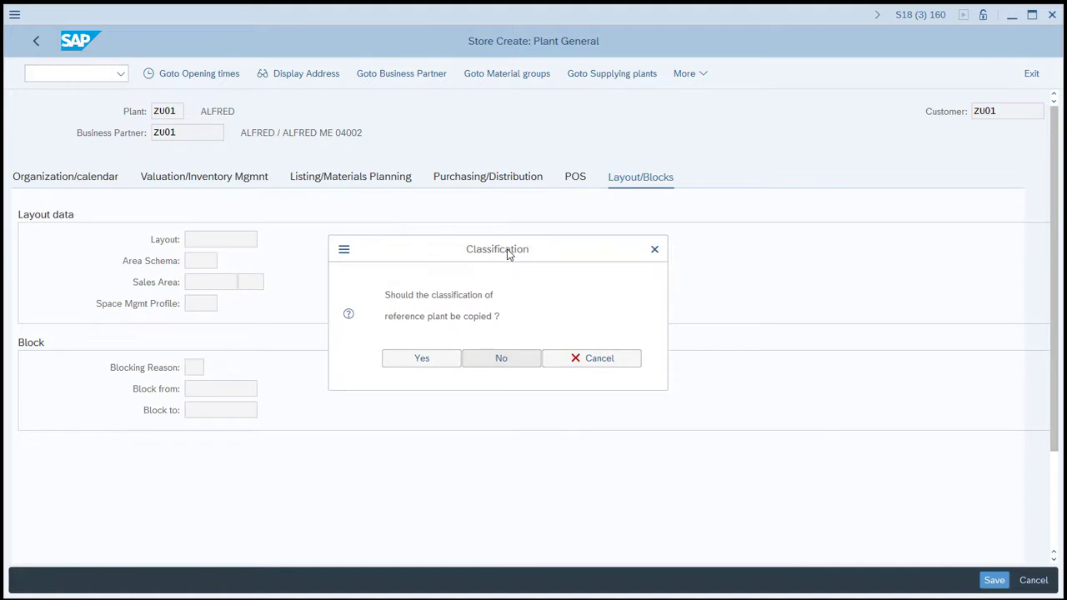
click(503, 358)
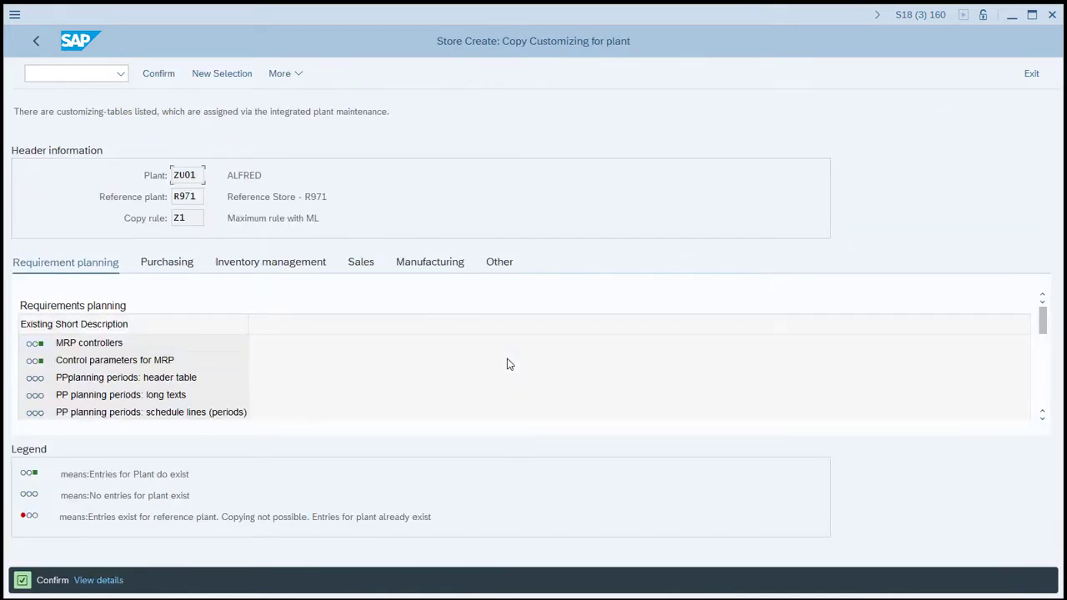
Check the Purchasing, Inventory management, Sales, Manufacturing and Other customizing tables, then confirm the copy
click(165, 265)
click(260, 269)
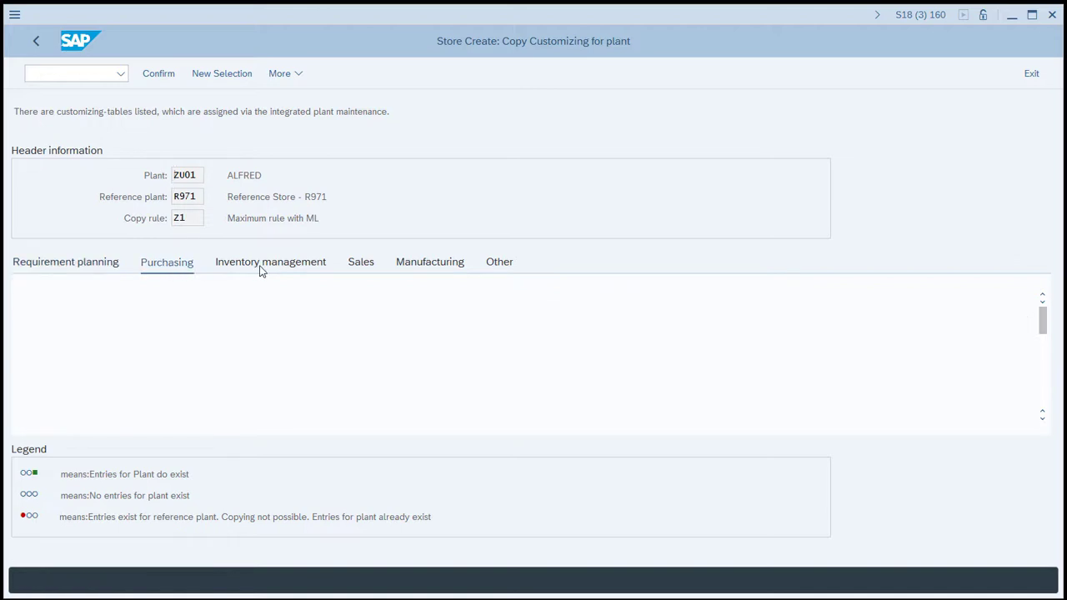
click(366, 267)
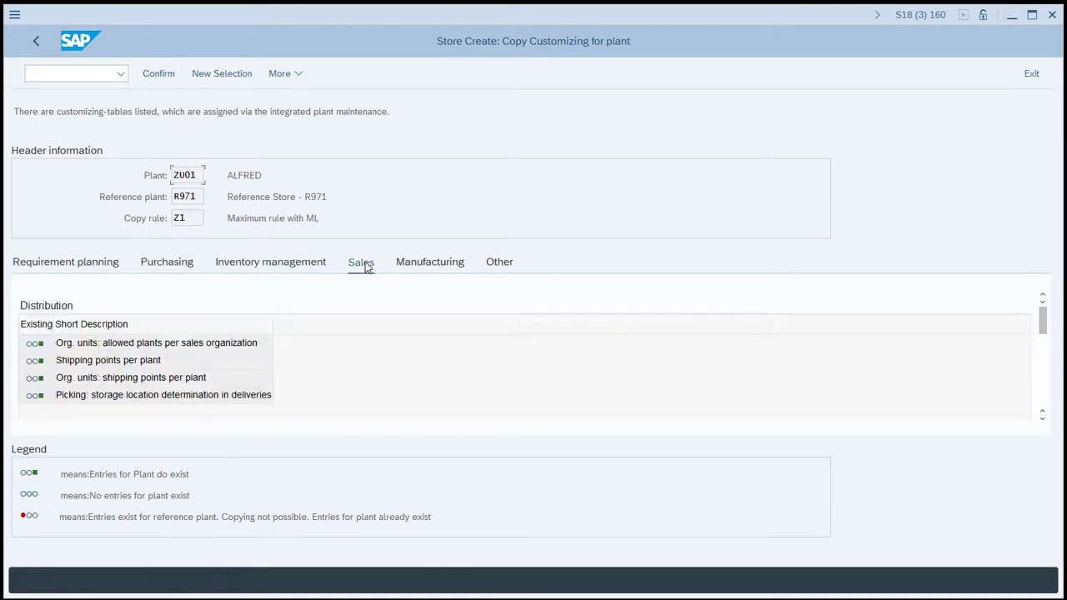
click(428, 268)
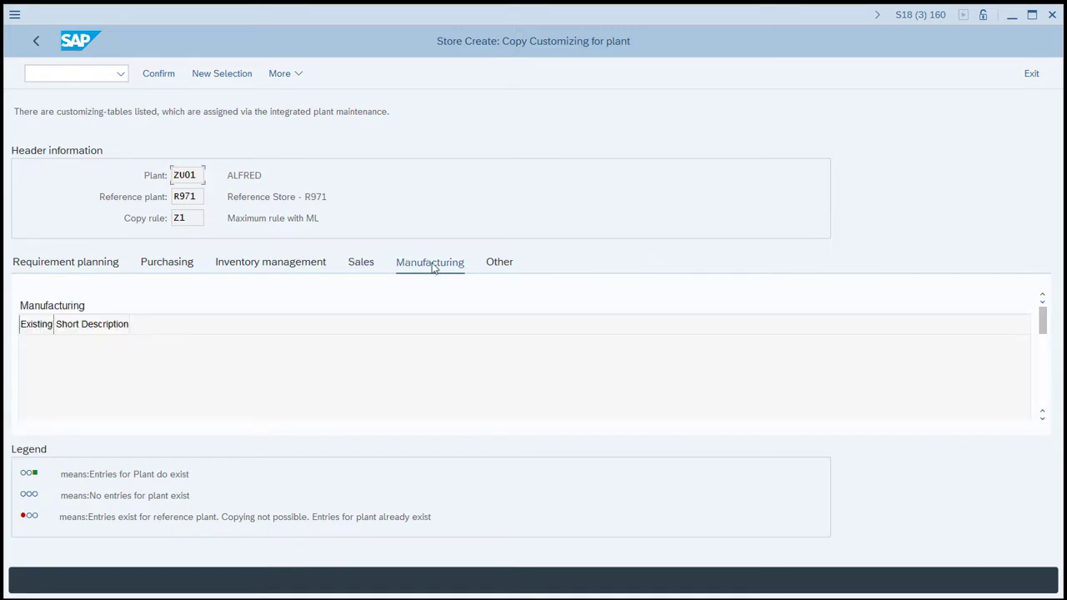
click(496, 264)
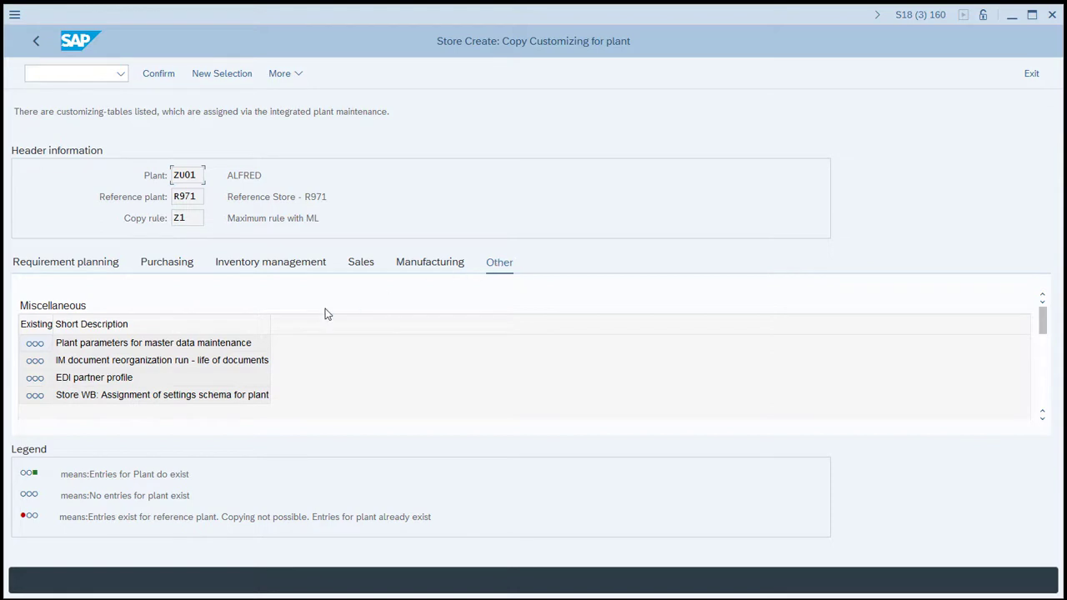
click(158, 75)
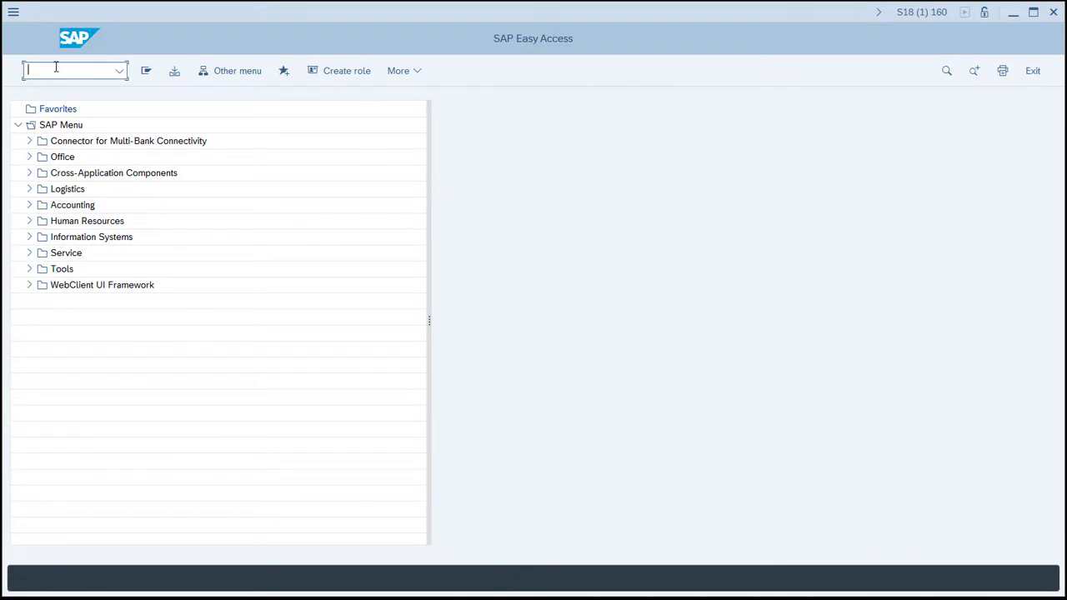
Create test script ZSITE001 in transaction SECATT
text(SECATT)
key(Return)
text(Z)
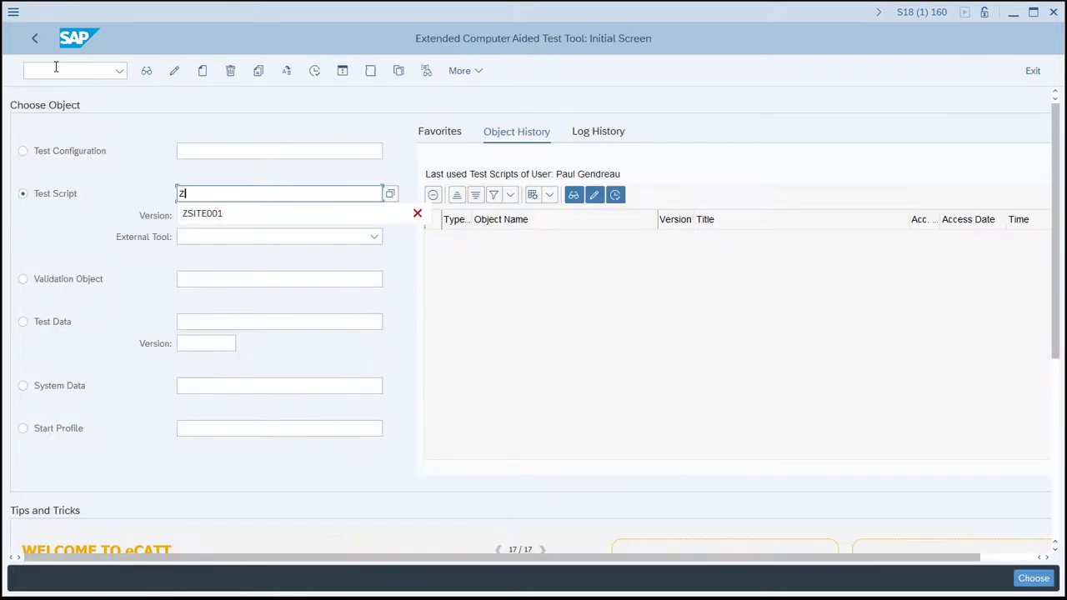
text(SITE001)
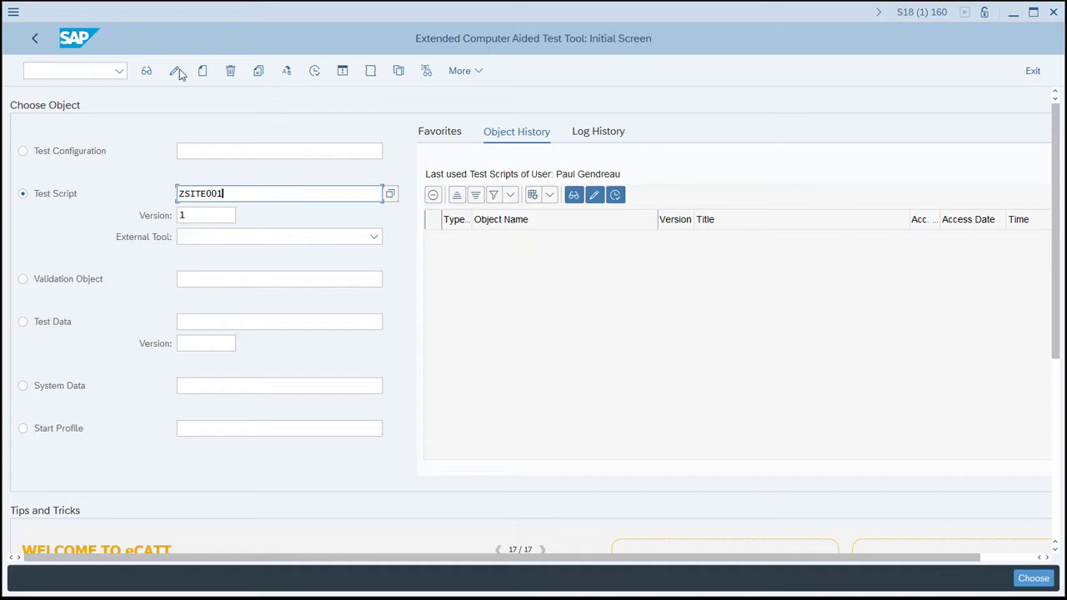
click(204, 72)
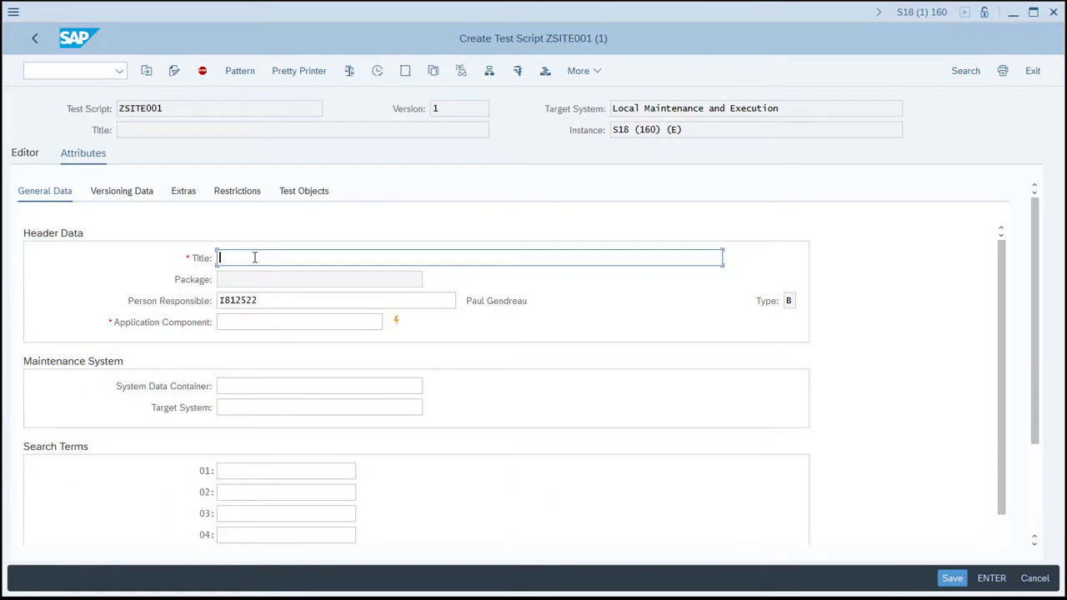
Title the script 'Site Master Data Migration', set component LO-MD-PL, and save as local object ($TMP)
text(Site Master Data Migration)
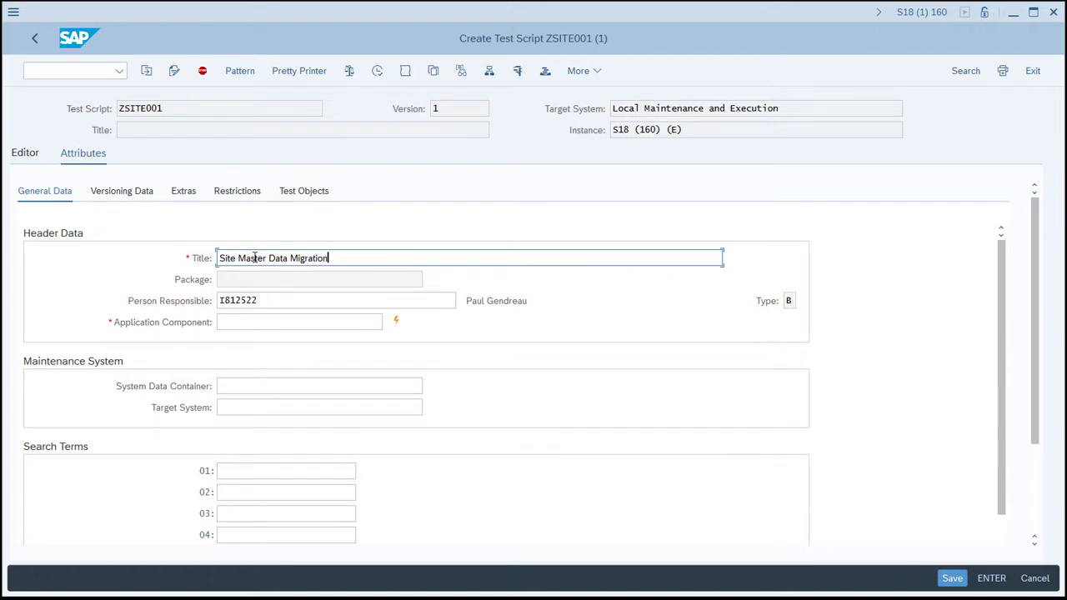
click(250, 322)
text(LO-)
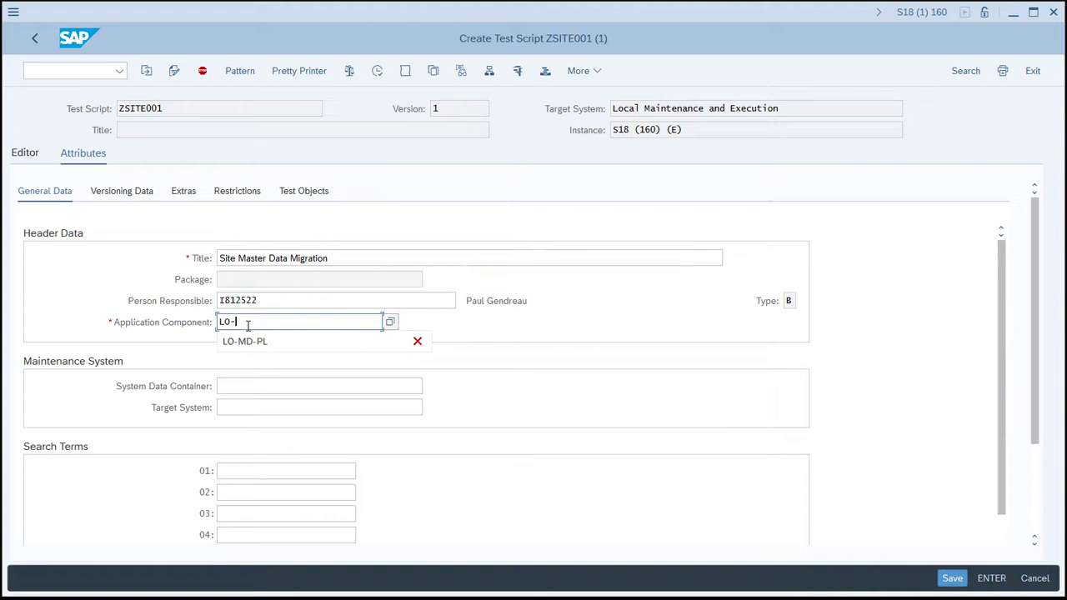
text(MD-PL)
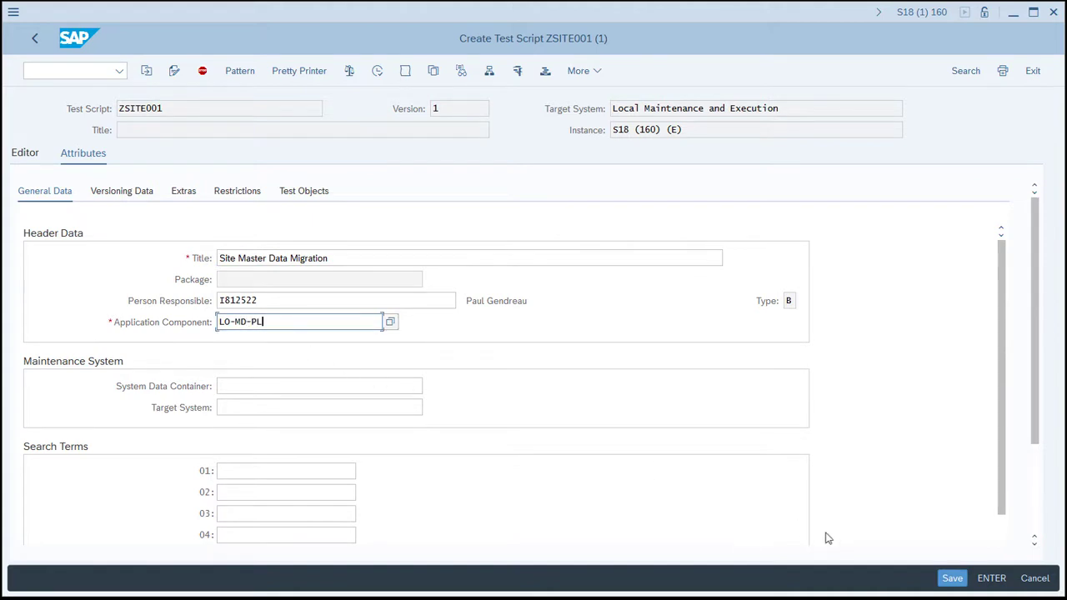
click(953, 579)
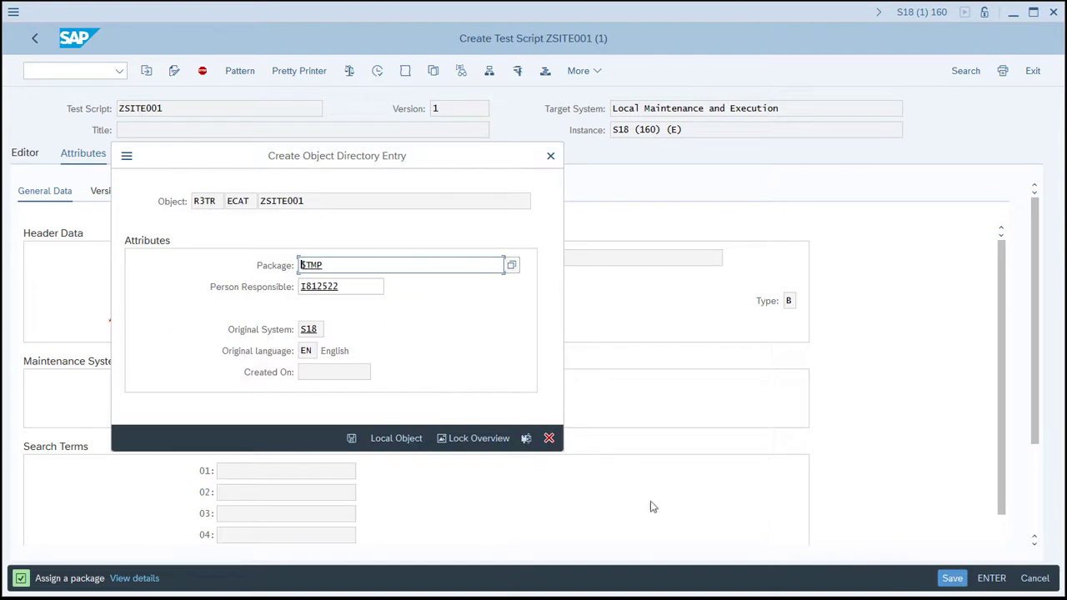
click(406, 442)
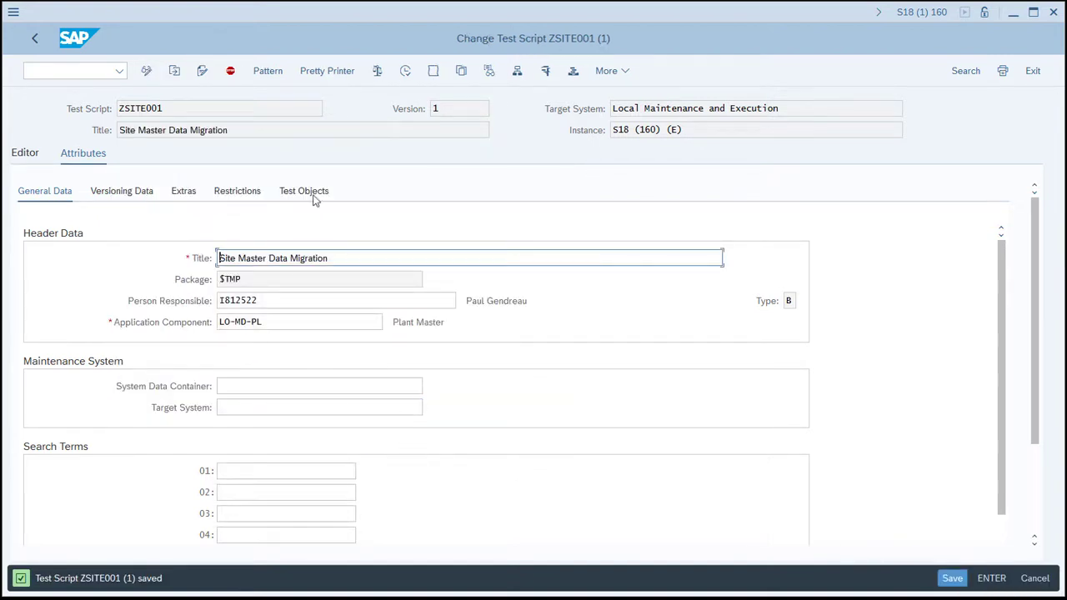
Insert a UI Control SAPGUI REC pattern with interface WB01_I
click(268, 73)
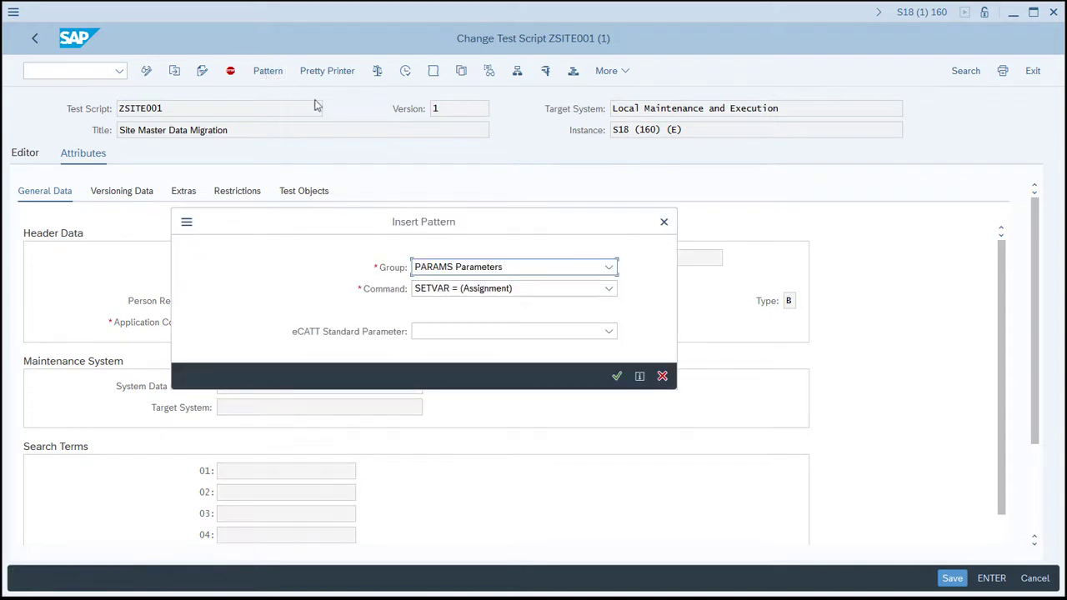
click(609, 268)
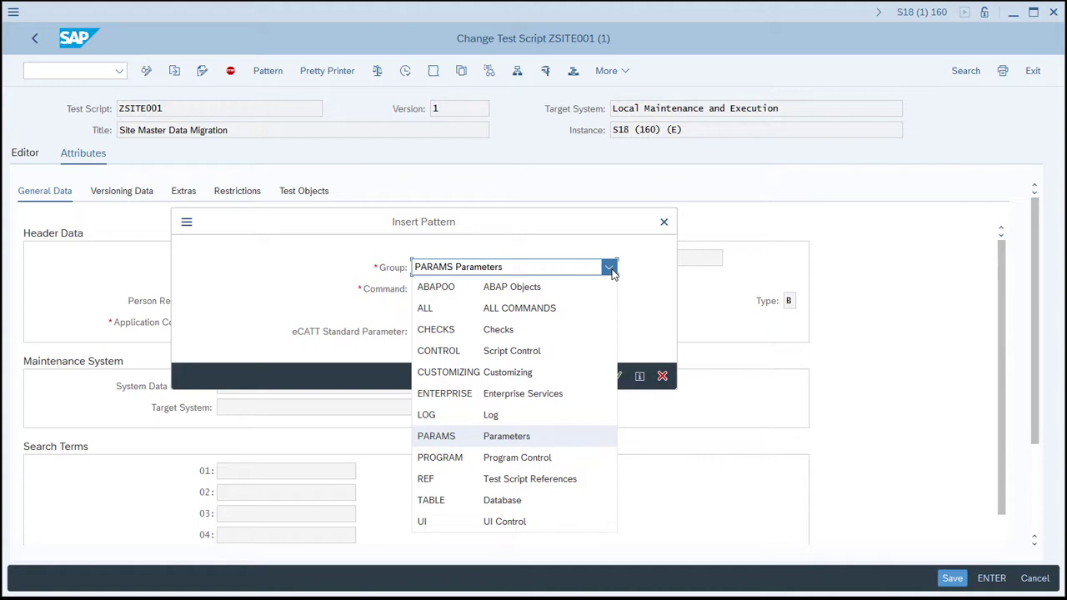
click(557, 522)
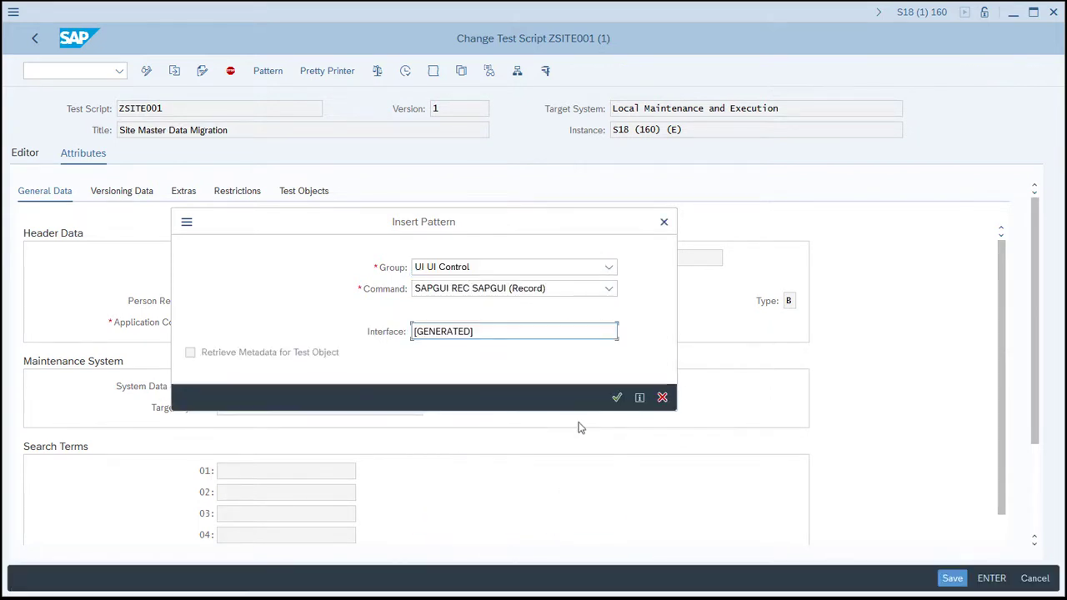
click(609, 289)
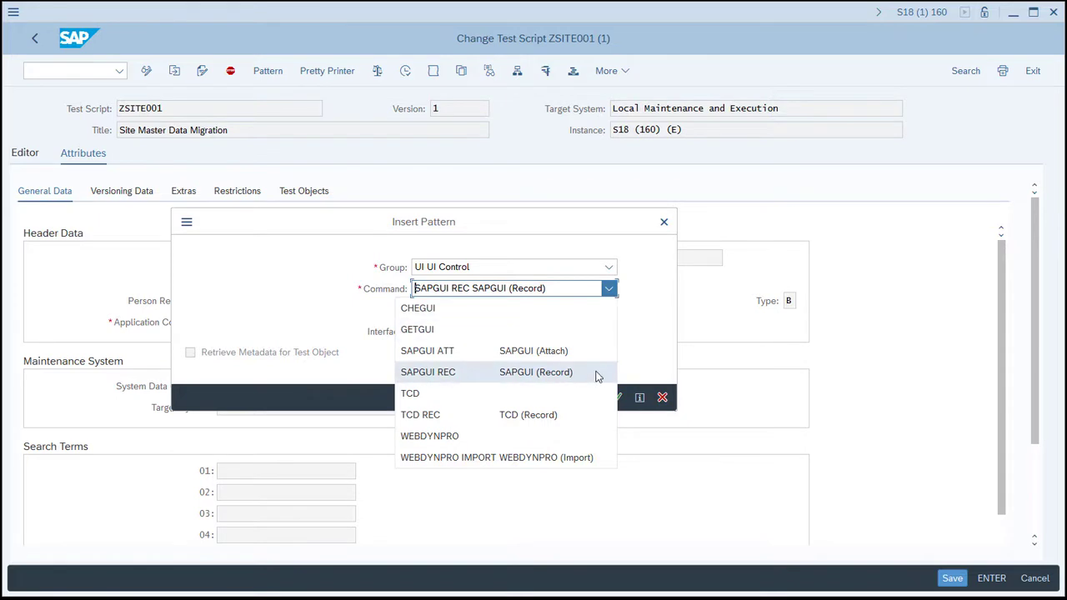
click(597, 375)
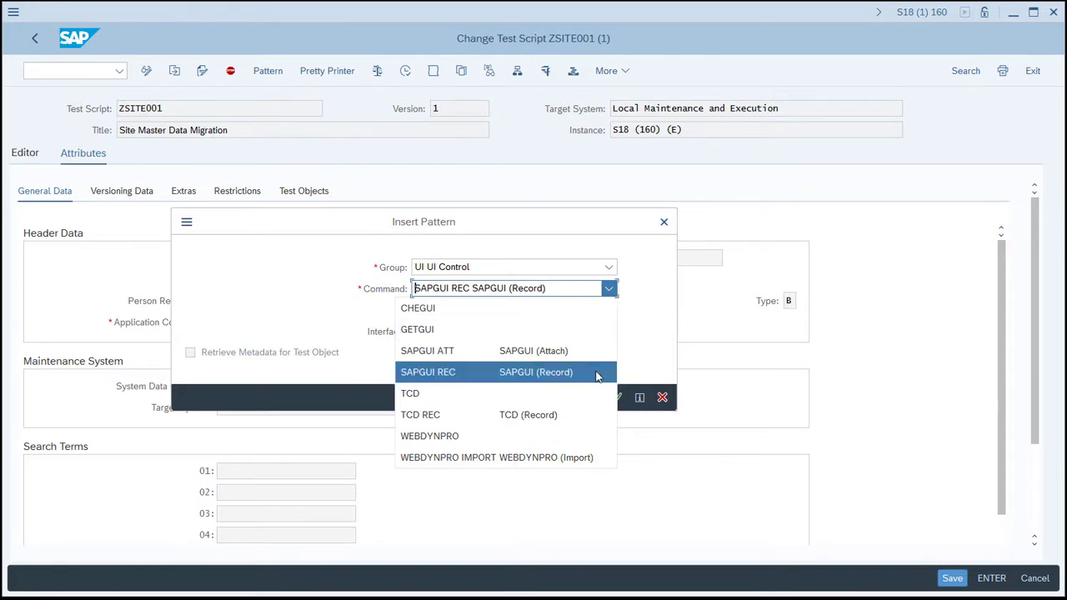
key(Tab)
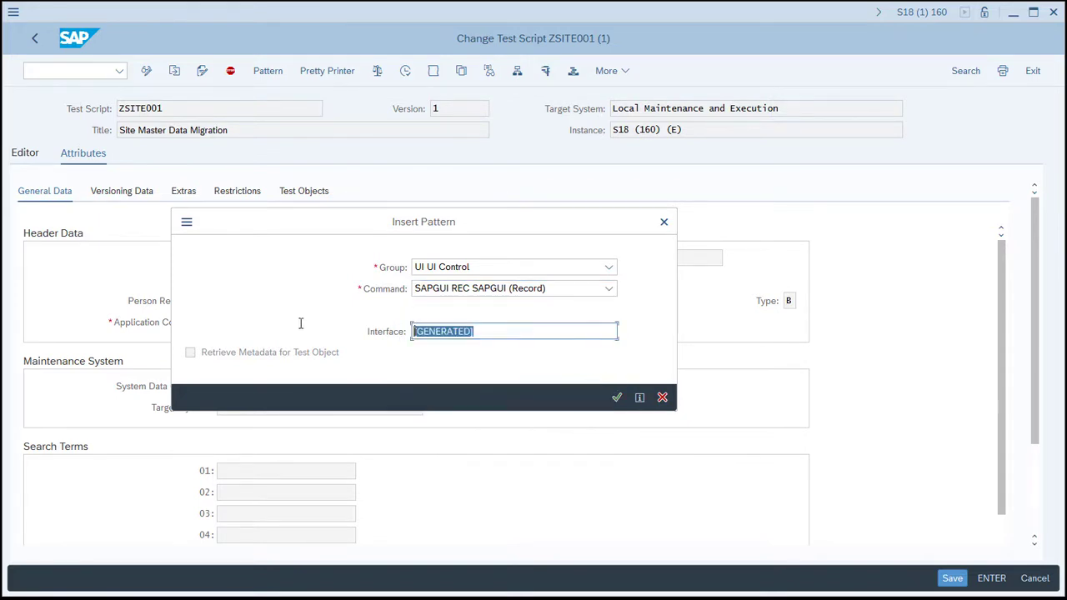
text(WB)
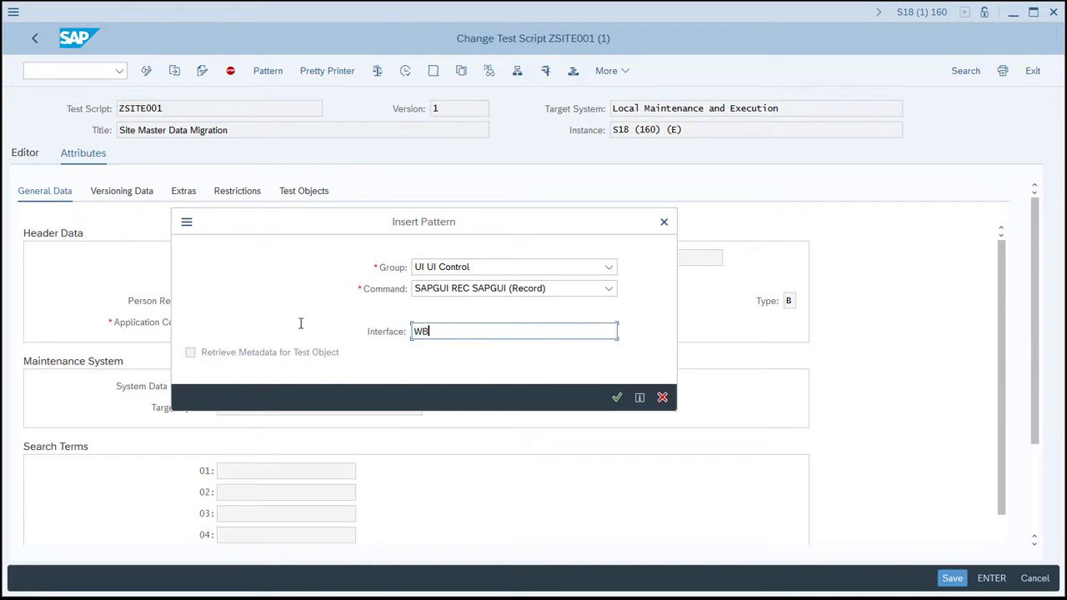
text(01_I)
click(617, 398)
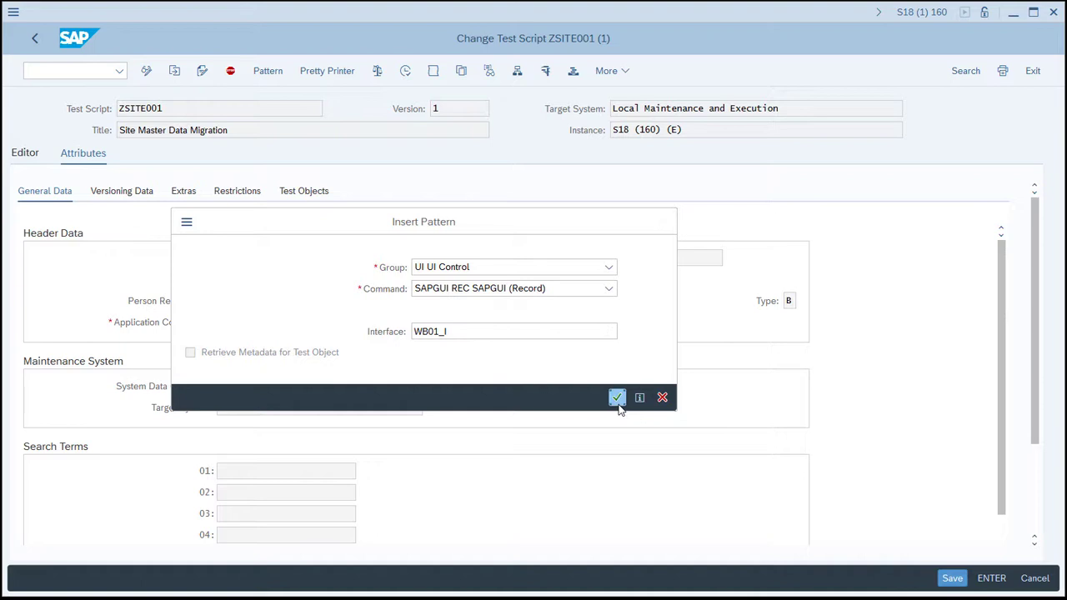
Skip the data container, untick Create Manually and For Each Session, and start recording WB01
click(671, 356)
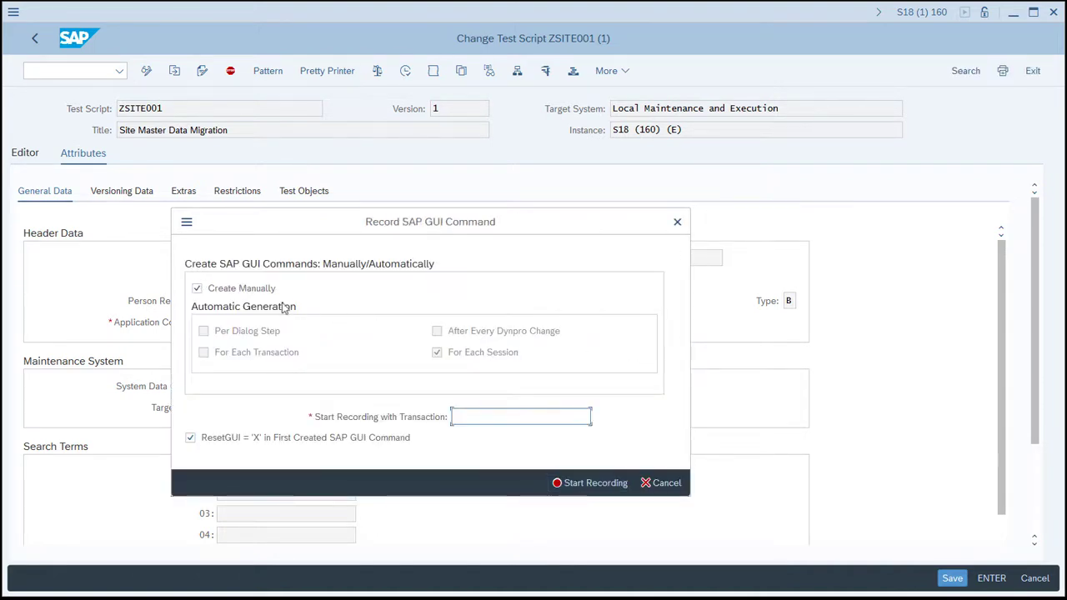
click(214, 294)
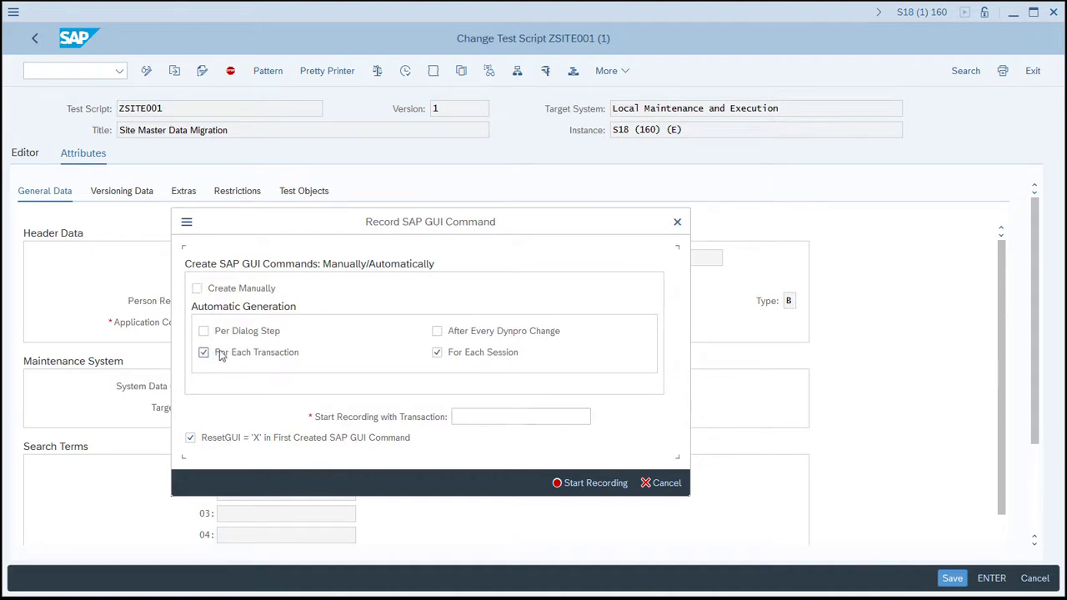
click(437, 353)
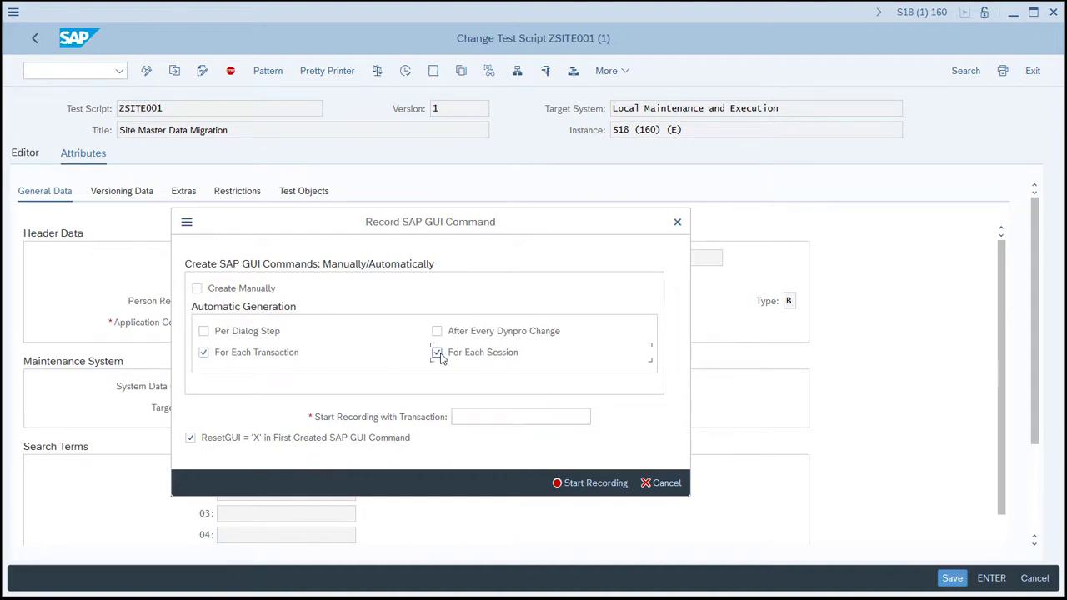
click(465, 416)
text(WB01)
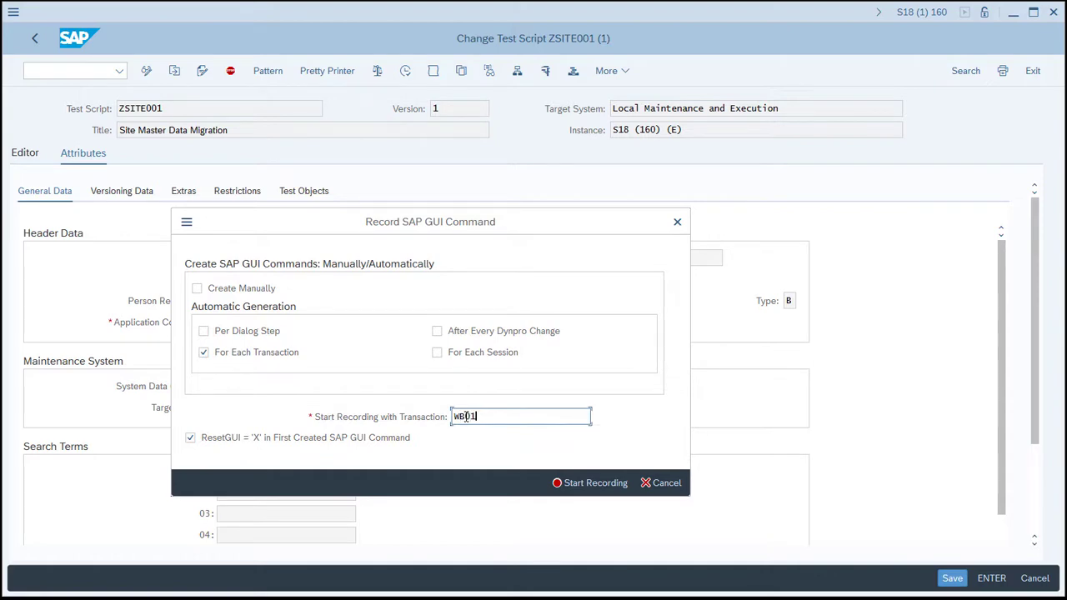
click(589, 488)
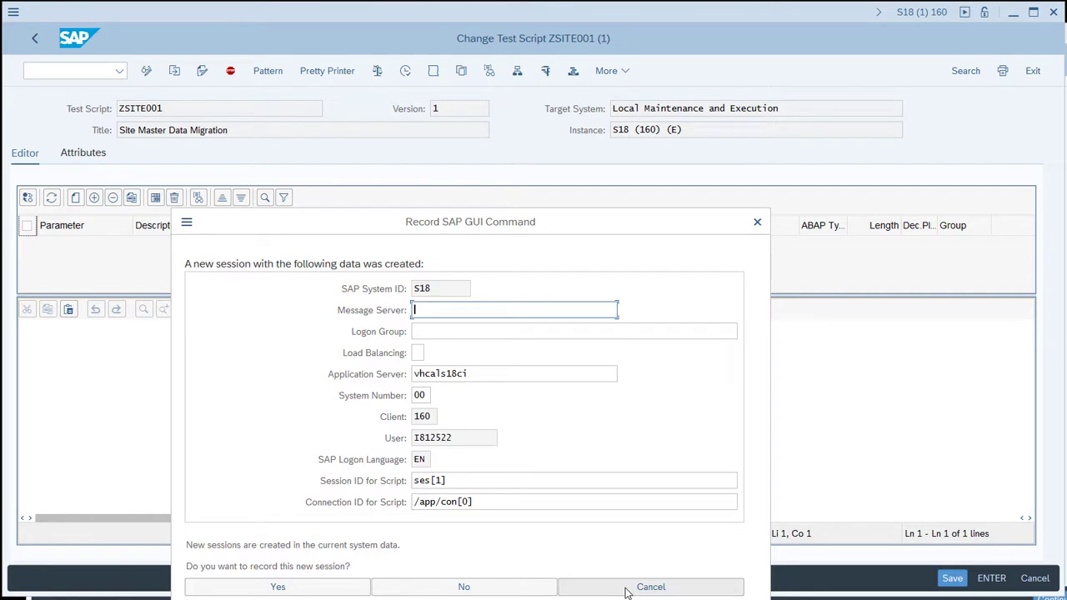
drag(484, 219, 498, 87)
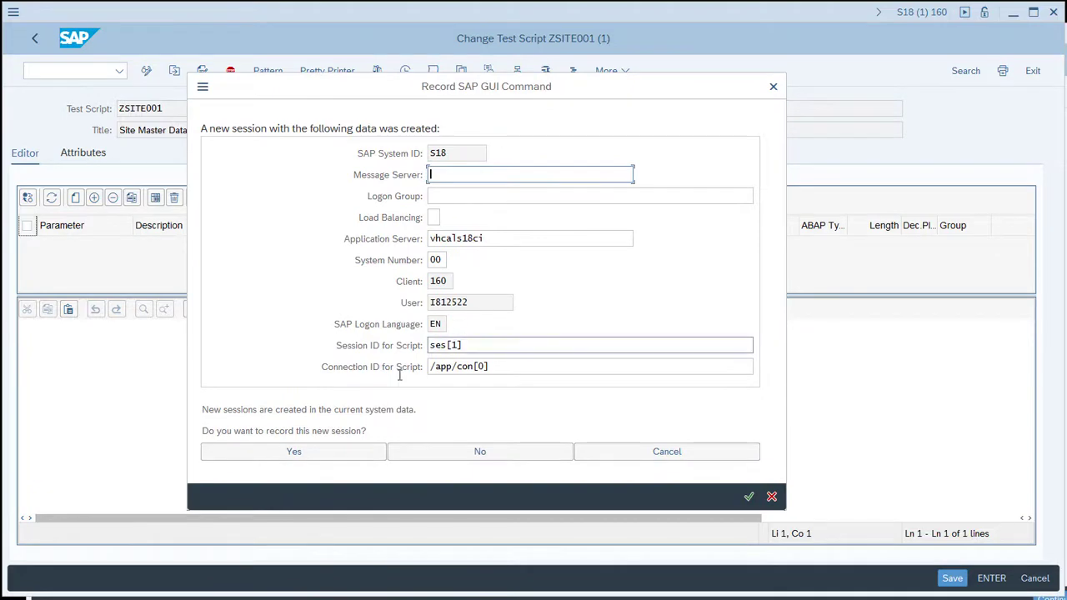
click(300, 452)
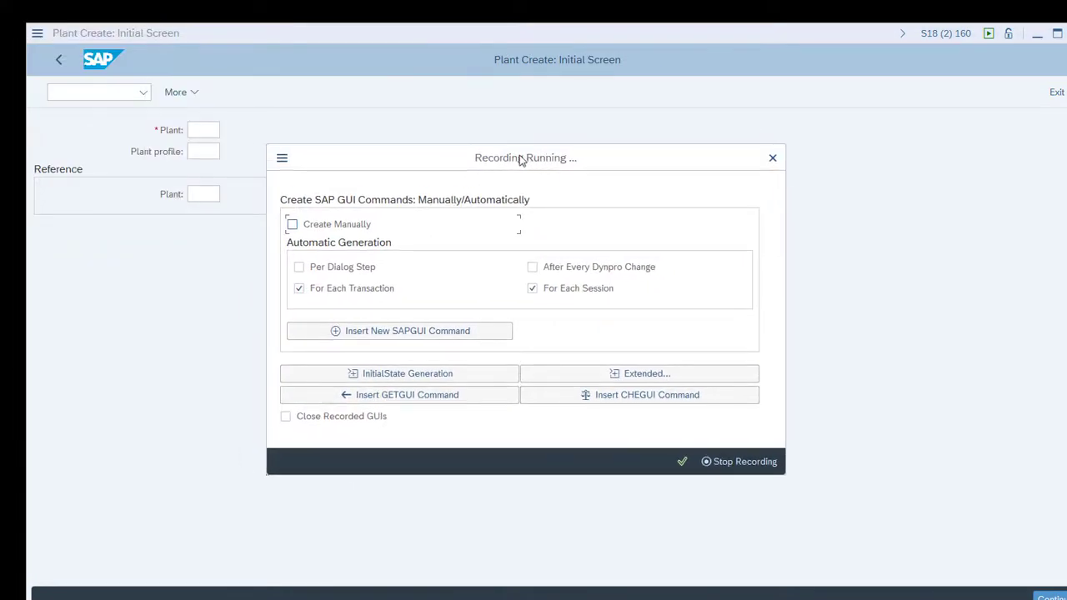
In the recorded session, enter site ZU03, profile P171, reference plant R971, and continue
drag(521, 160, 588, 238)
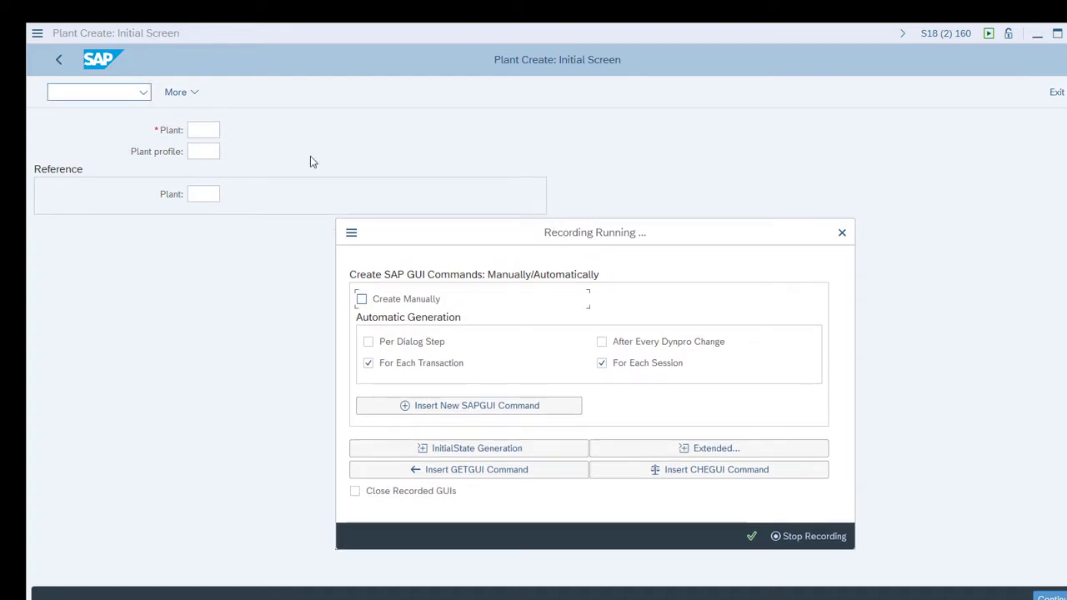
click(203, 130)
text(ZU)
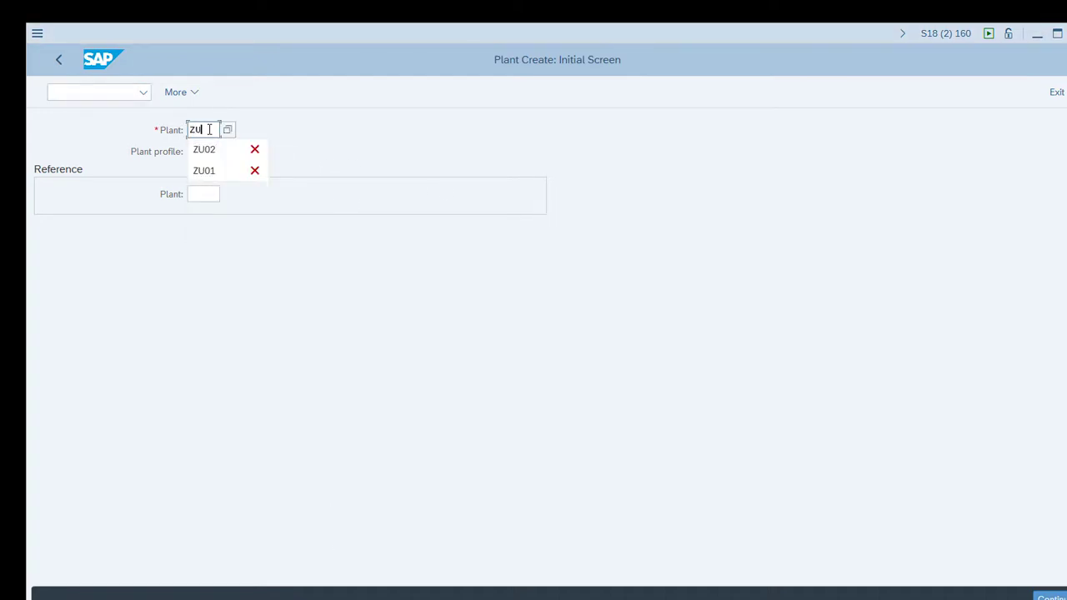
text(03)
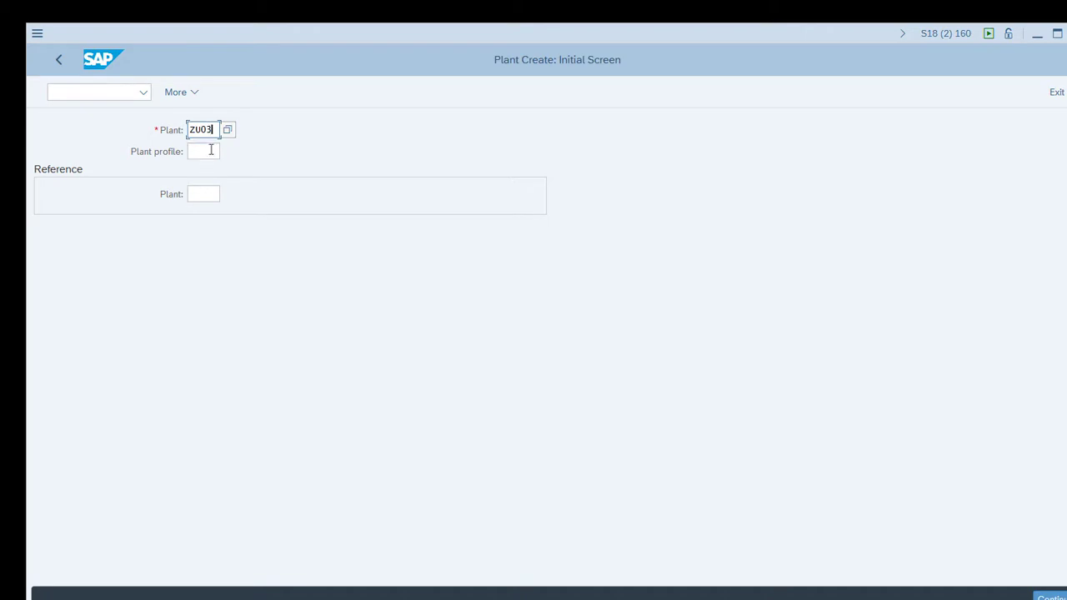
click(209, 150)
text(P171)
click(209, 194)
text(R9)
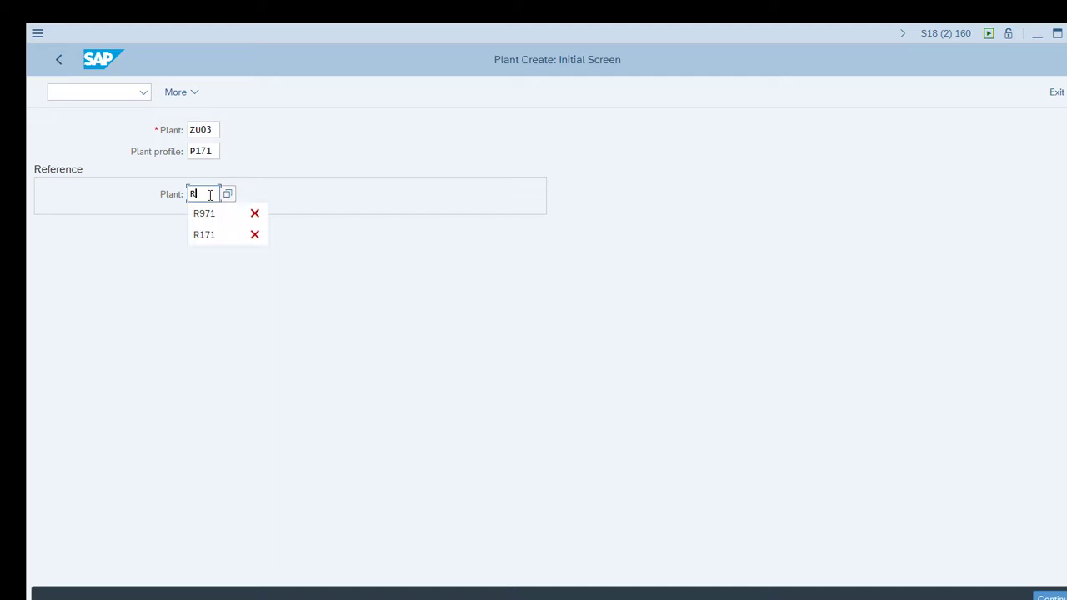
text(71)
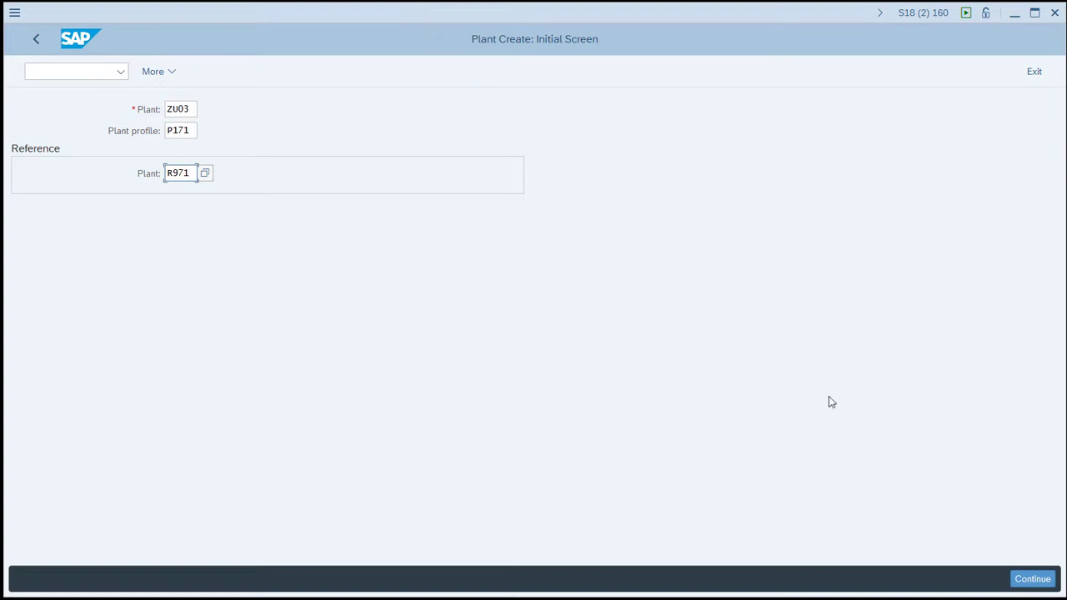
click(1030, 581)
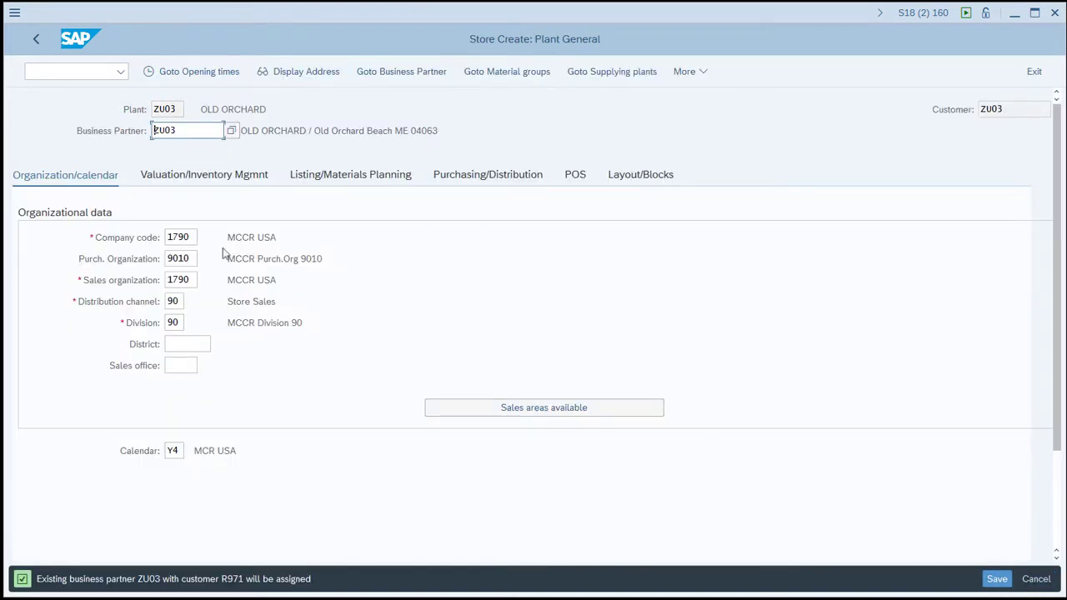
Re-enter company code 1790, purchasing org 9010, sales org 1790, channel 90, division 90 and calendar Y4
drag(194, 237, 145, 244)
text(1790)
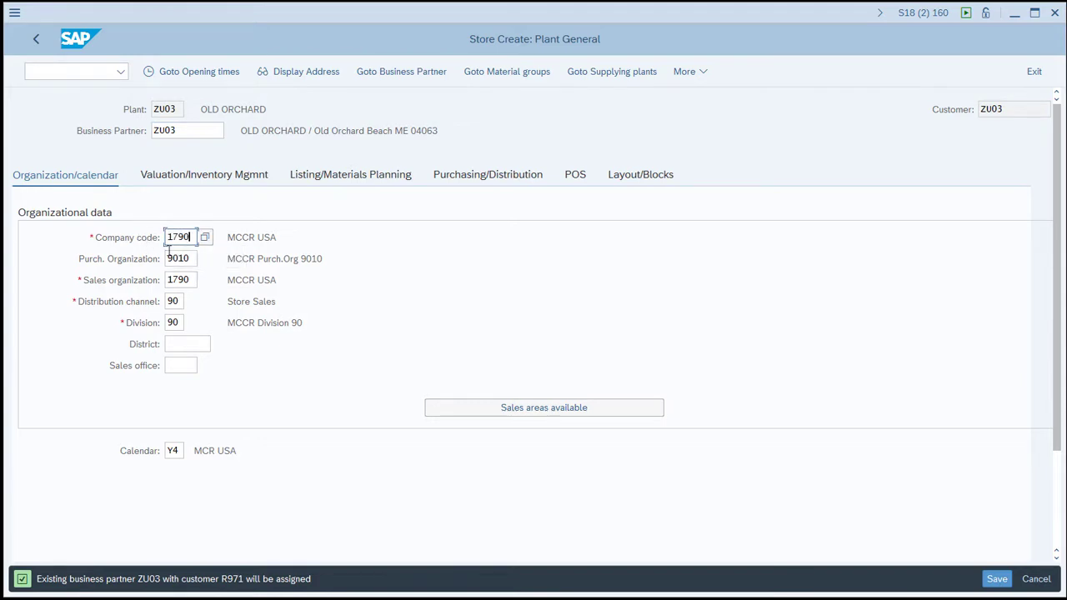
key(Tab)
text(9010)
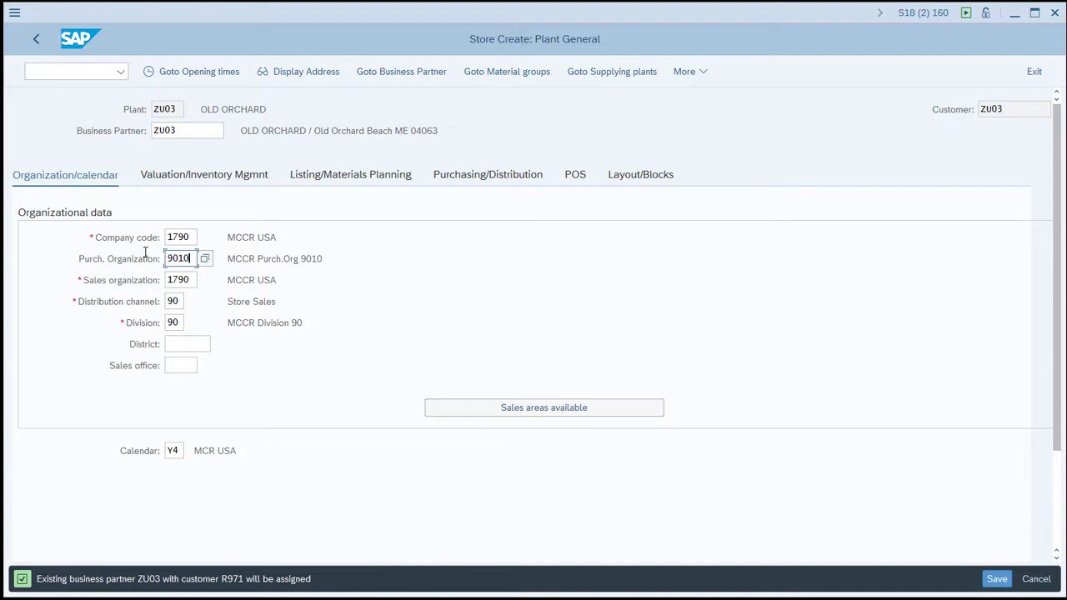
key(Tab)
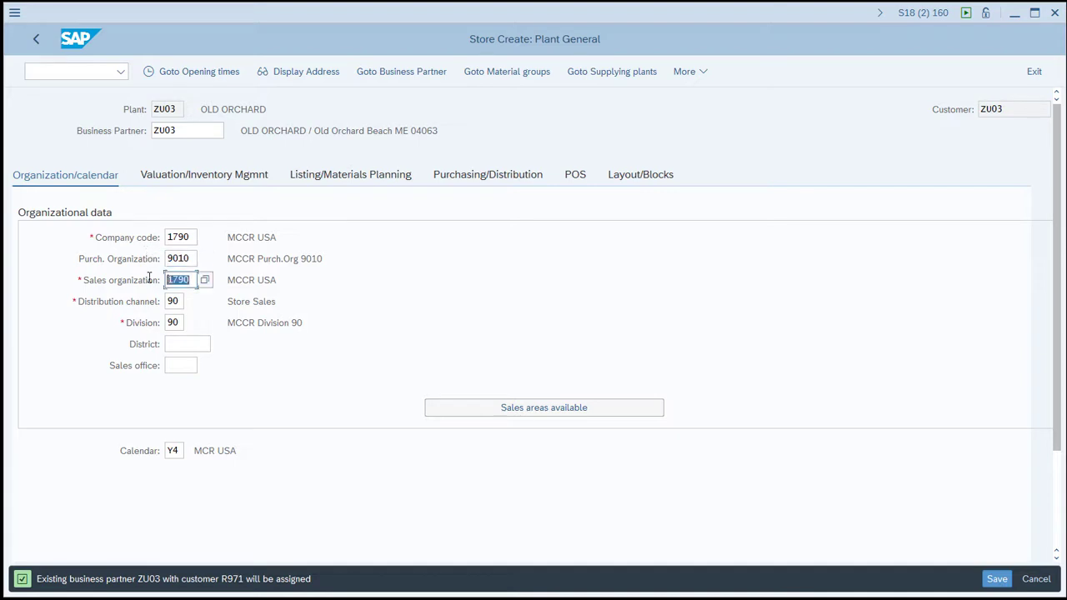
text(1790)
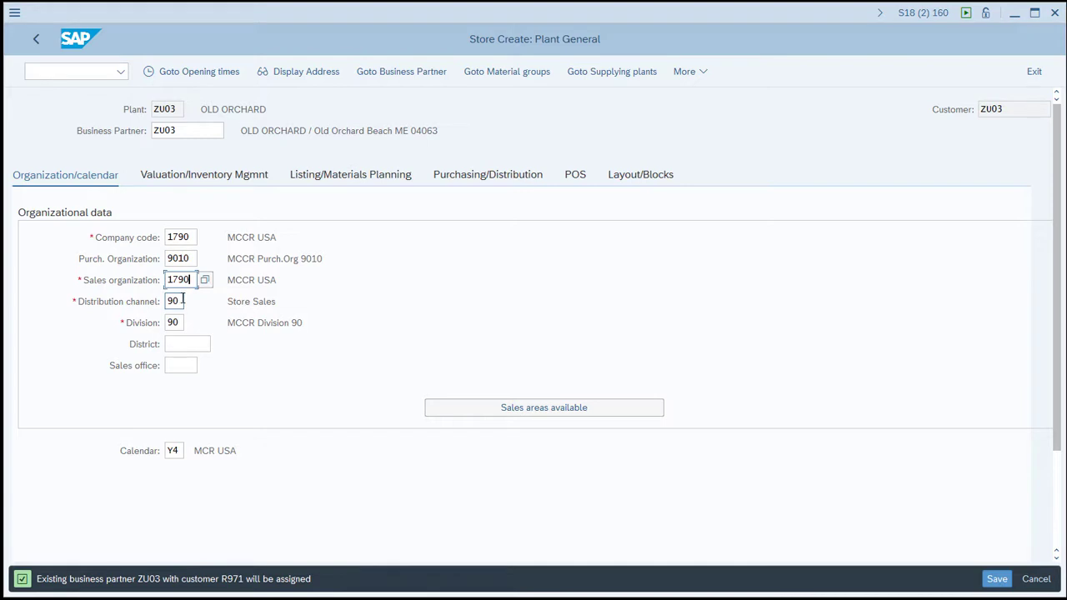
key(Tab)
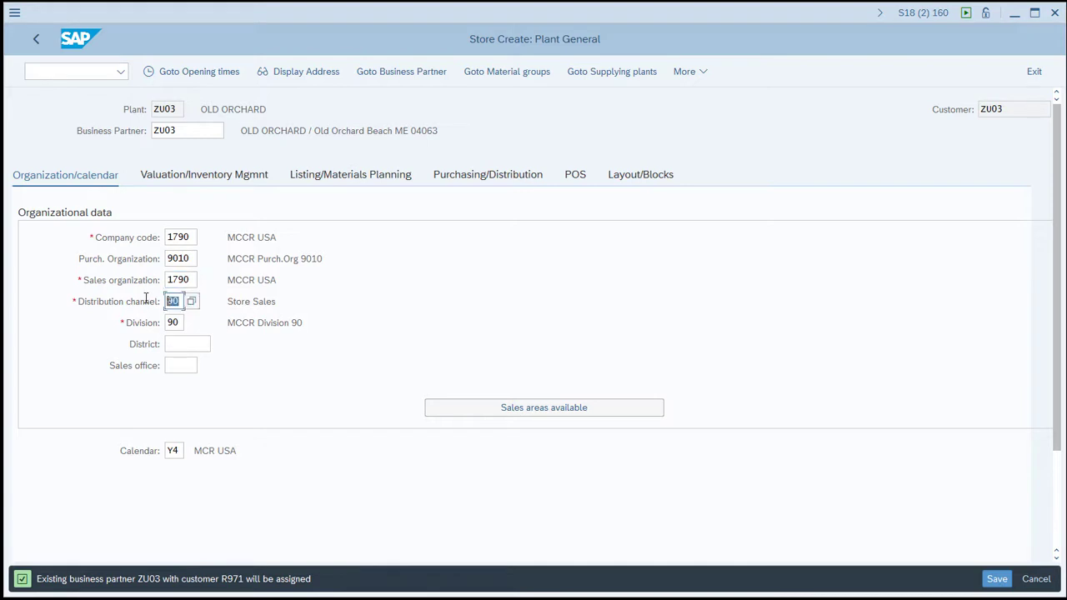
text(90)
key(Tab)
text(90)
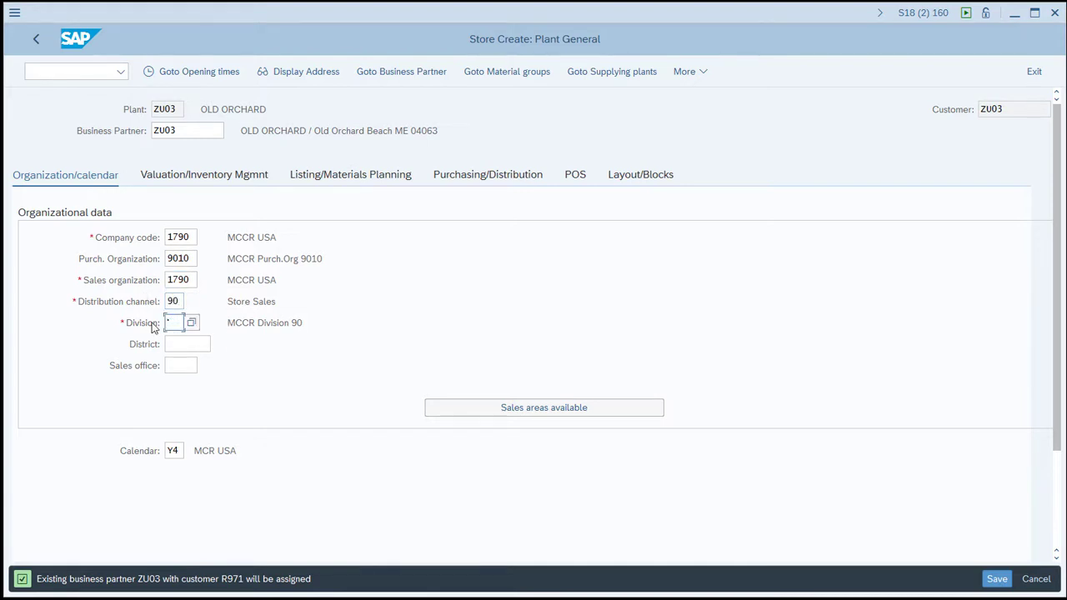
click(167, 450)
text(Y4)
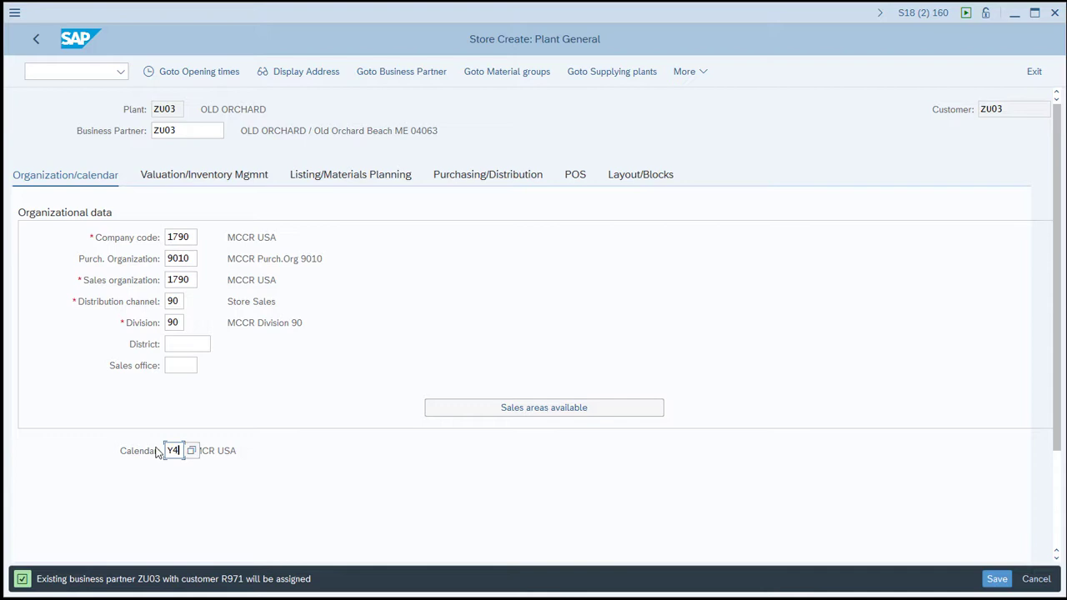
Review the valuation, listing, purchasing, POS and layout/block tabs, ending at the opening hours
click(231, 185)
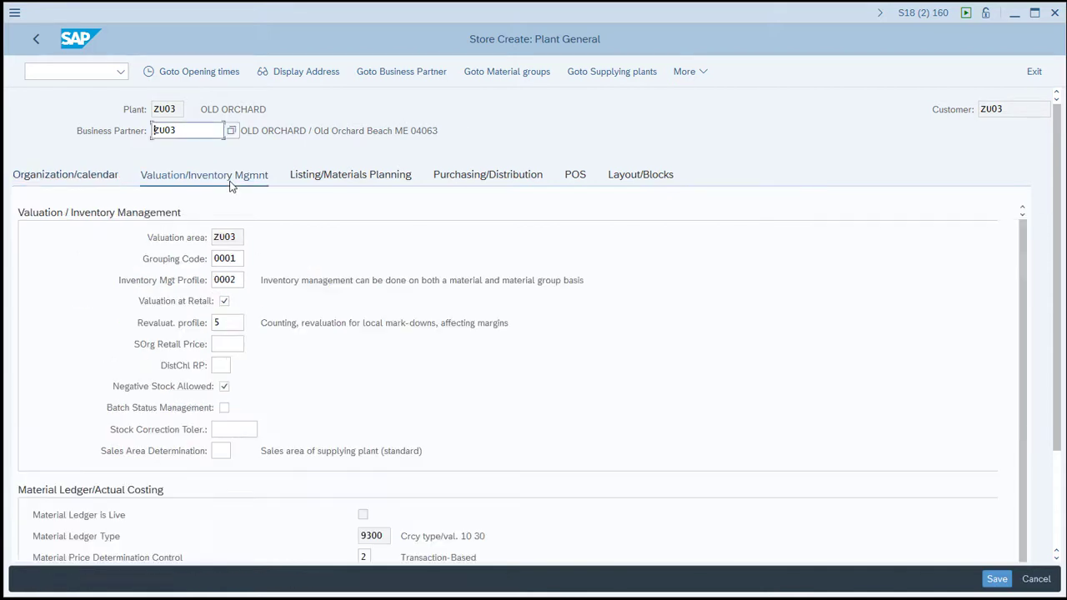
click(326, 183)
click(454, 182)
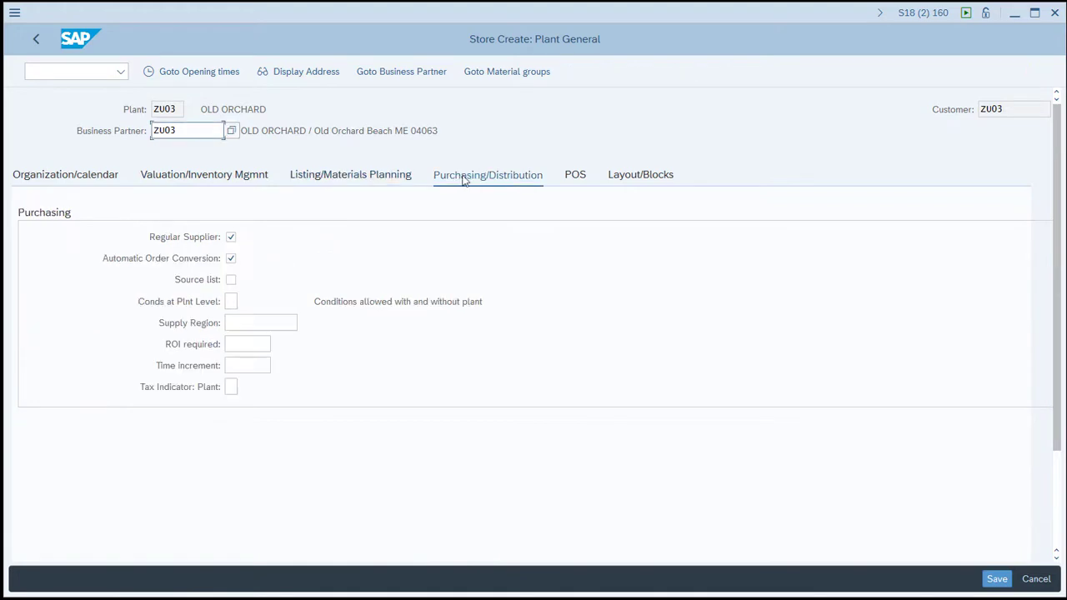
click(578, 180)
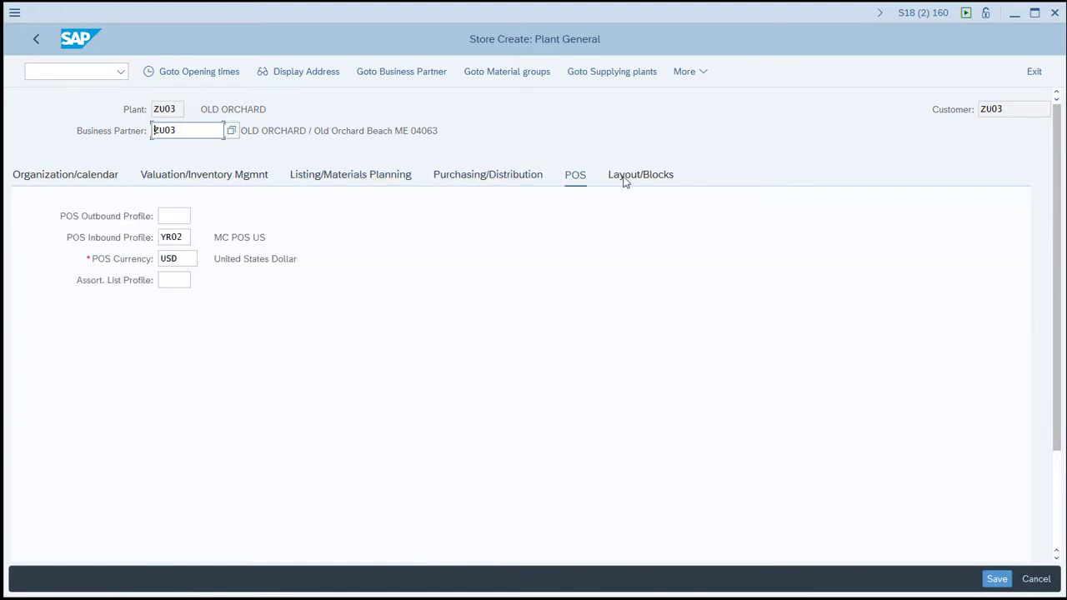
click(643, 181)
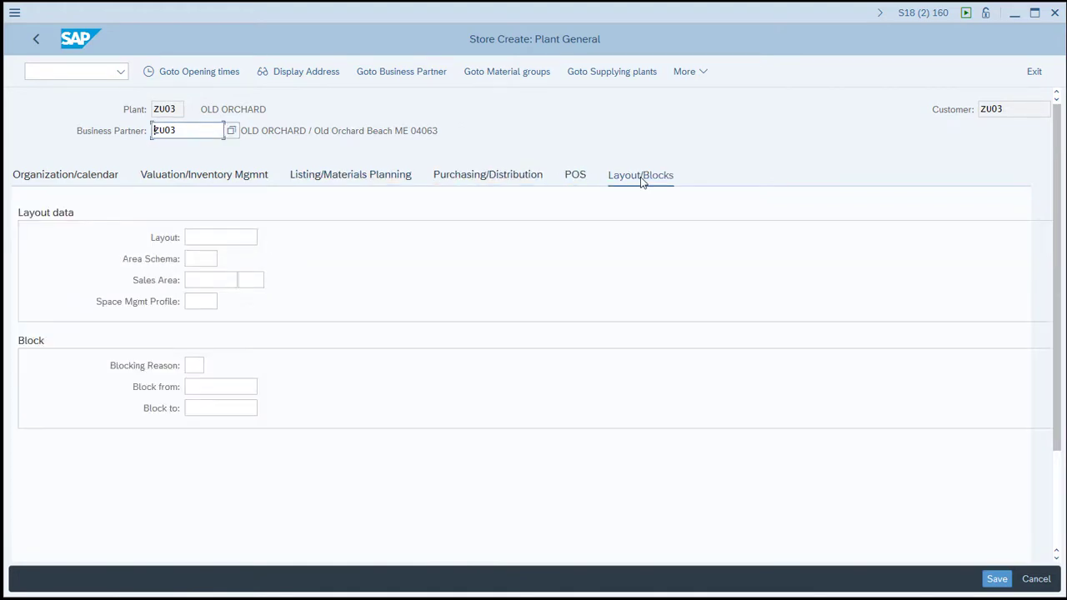
click(202, 74)
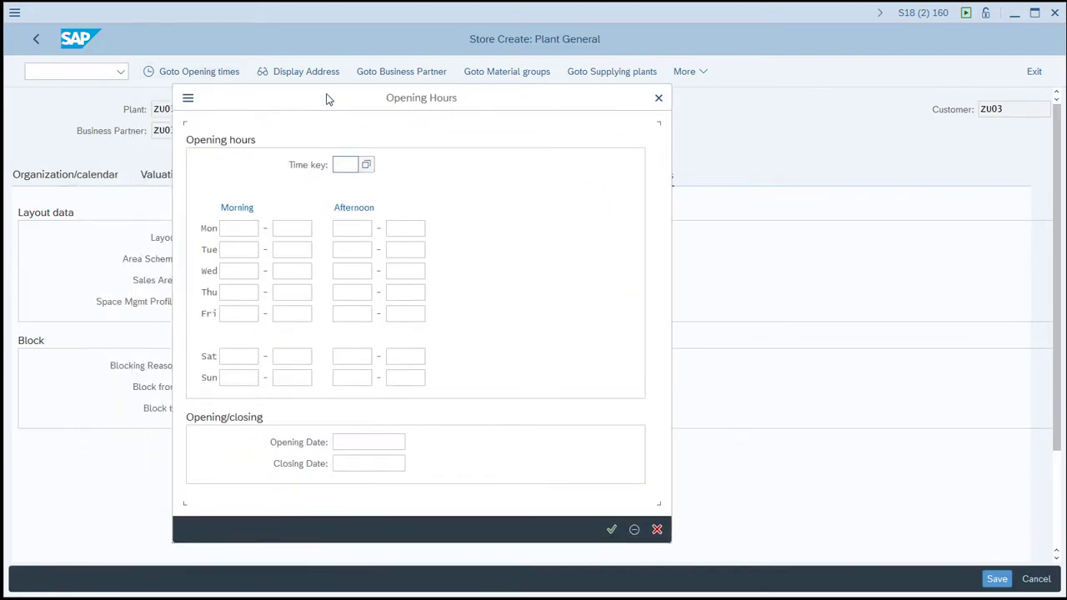
Enter opening date 1/1/2020 and closing date 3/1/2020, then confirm the opening hours
click(352, 443)
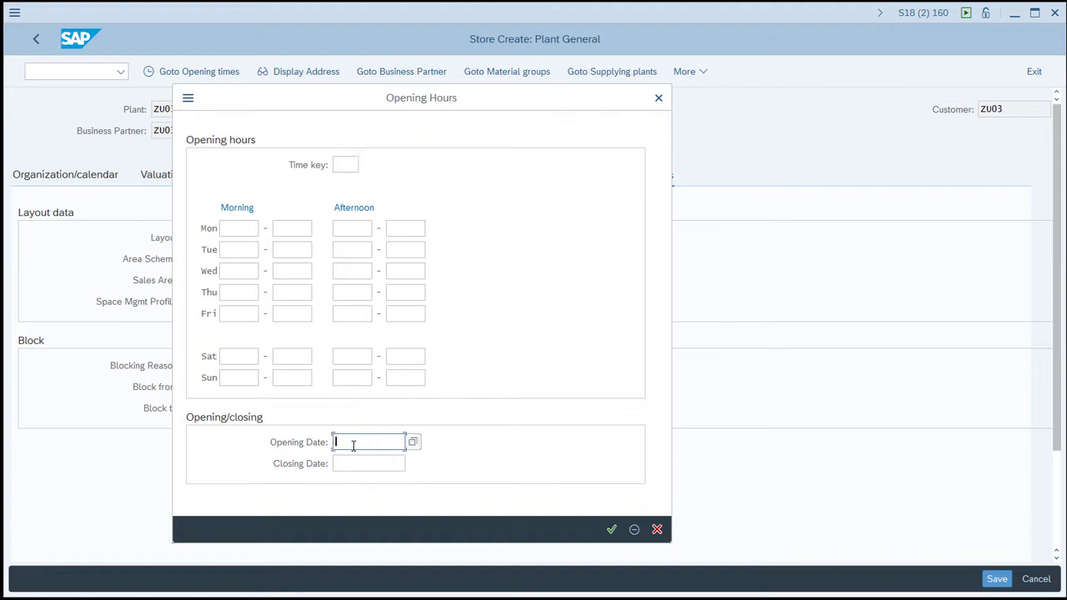
text(1/1/2020)
click(350, 463)
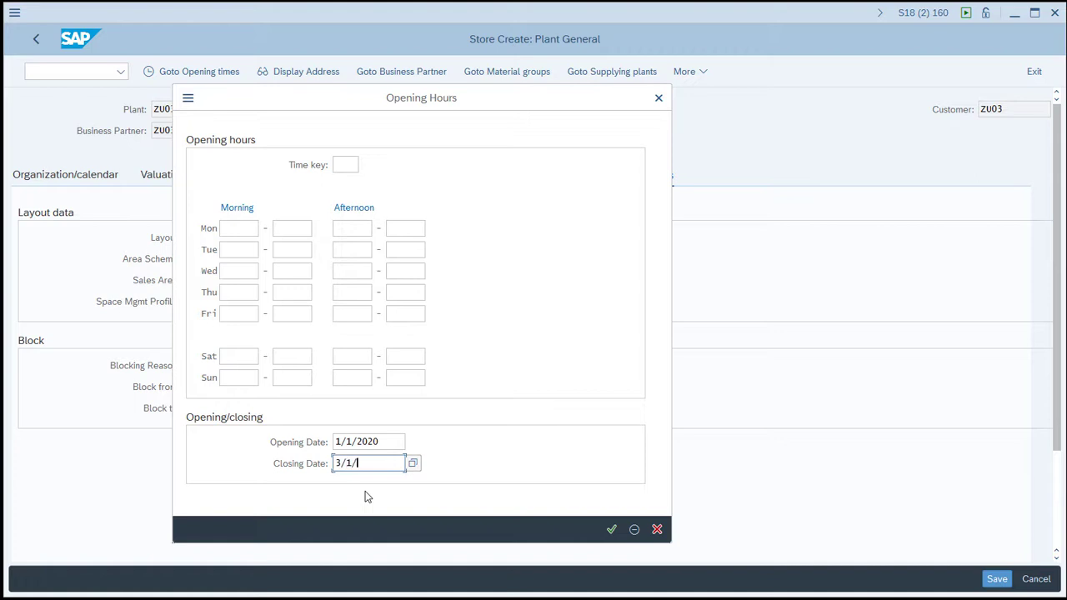
click(613, 530)
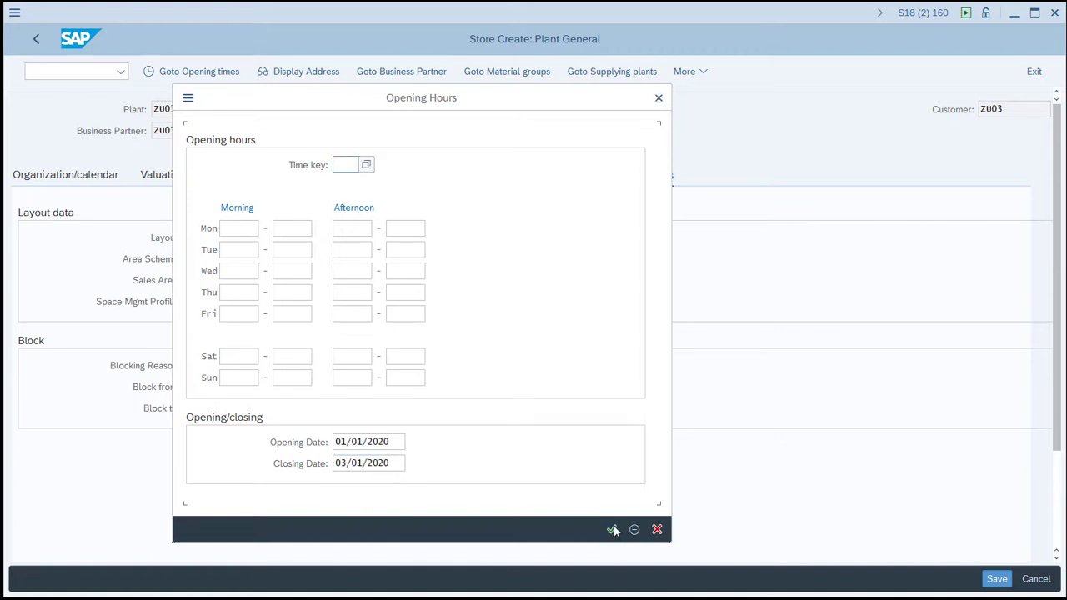
click(613, 530)
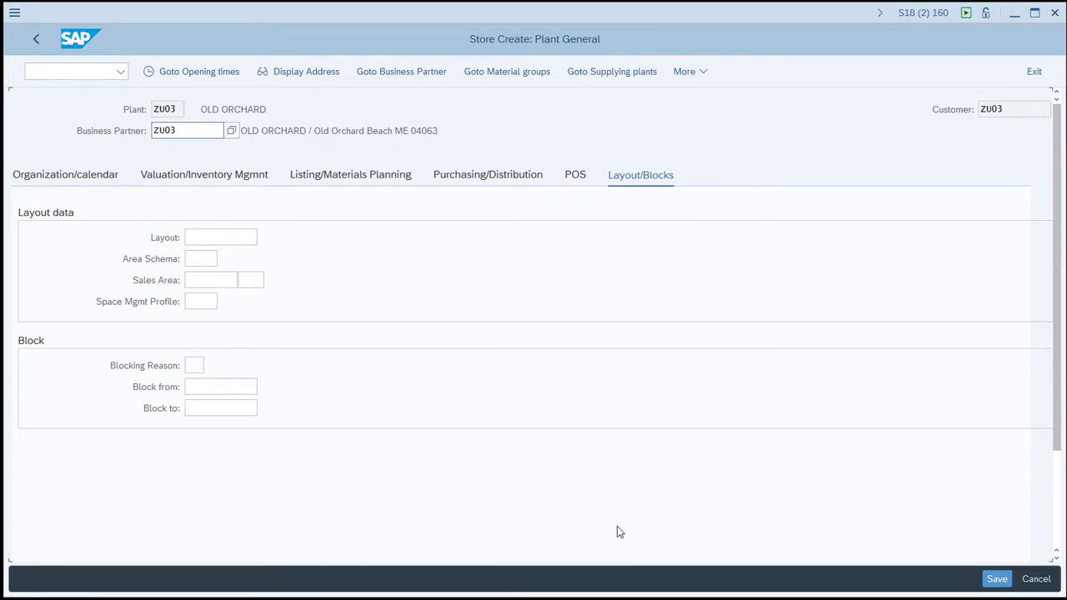
Save store ZU03 without copying classification and review each Copy Customizing tab
click(997, 582)
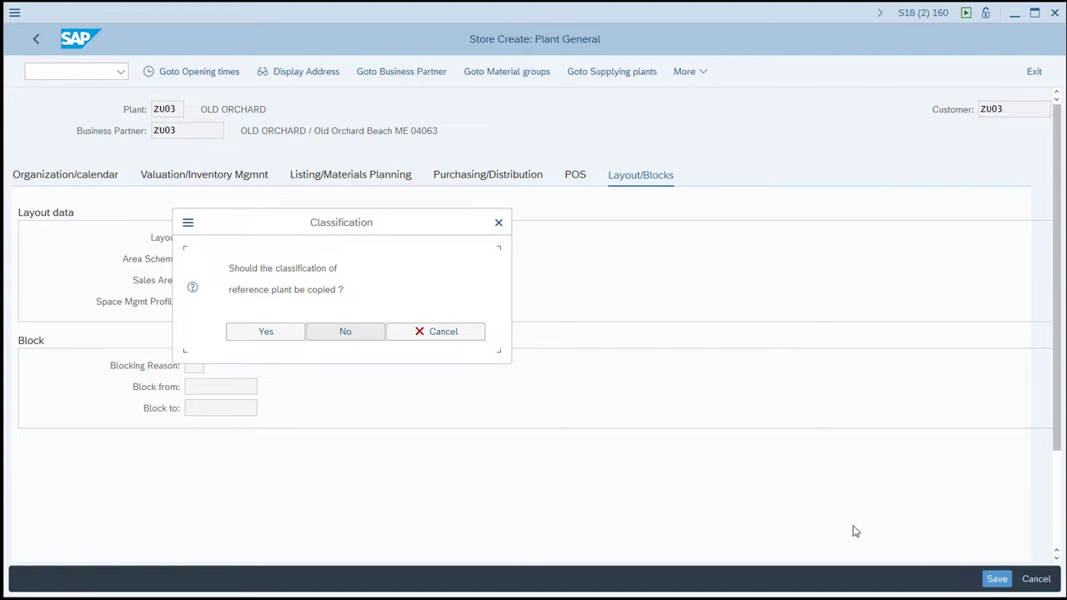
click(357, 336)
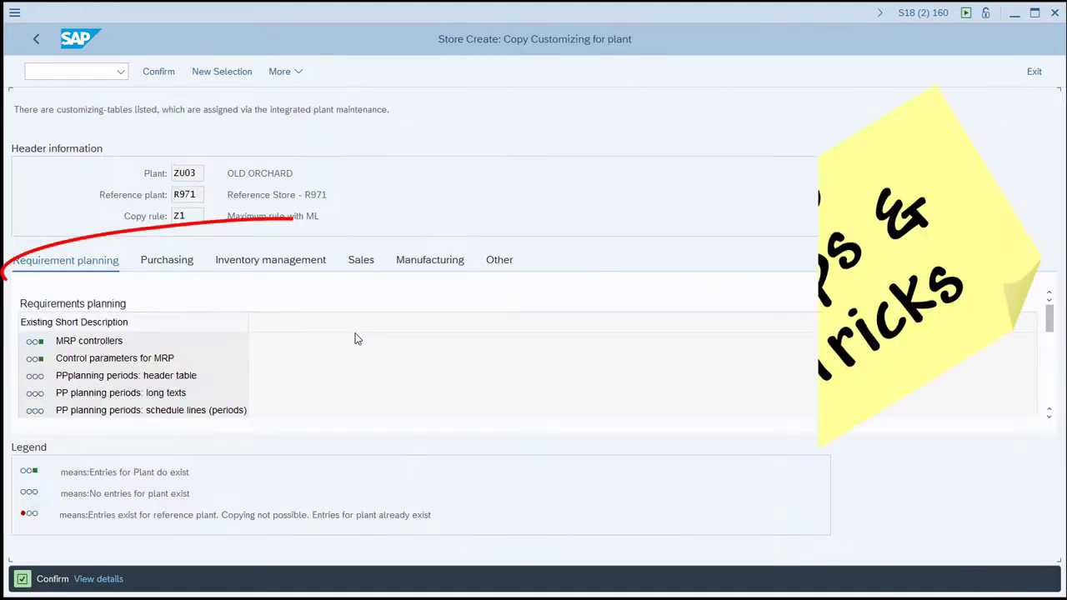
click(177, 261)
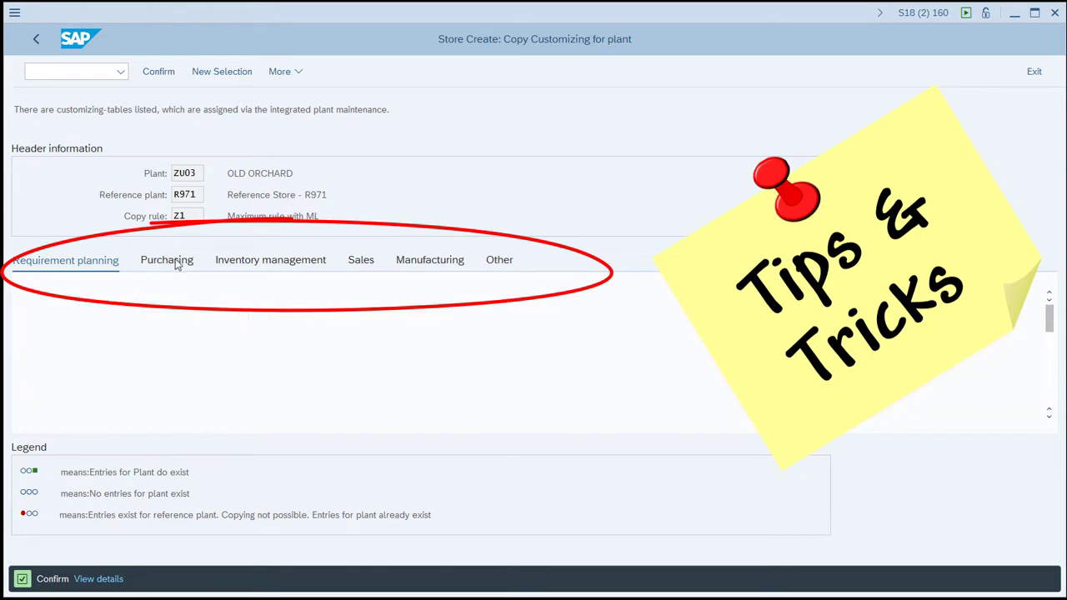
click(283, 267)
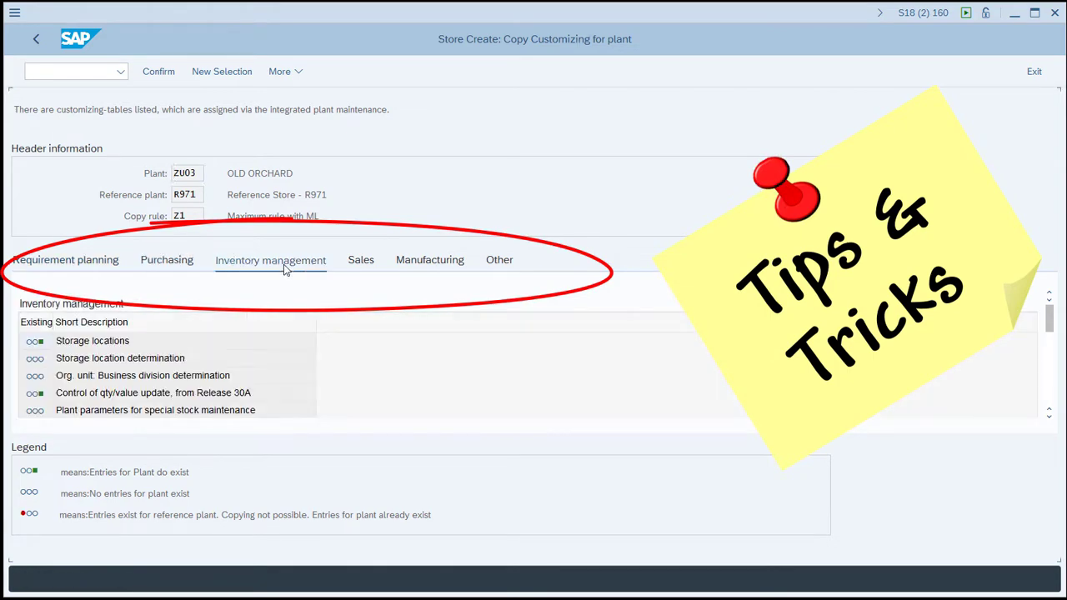
click(372, 264)
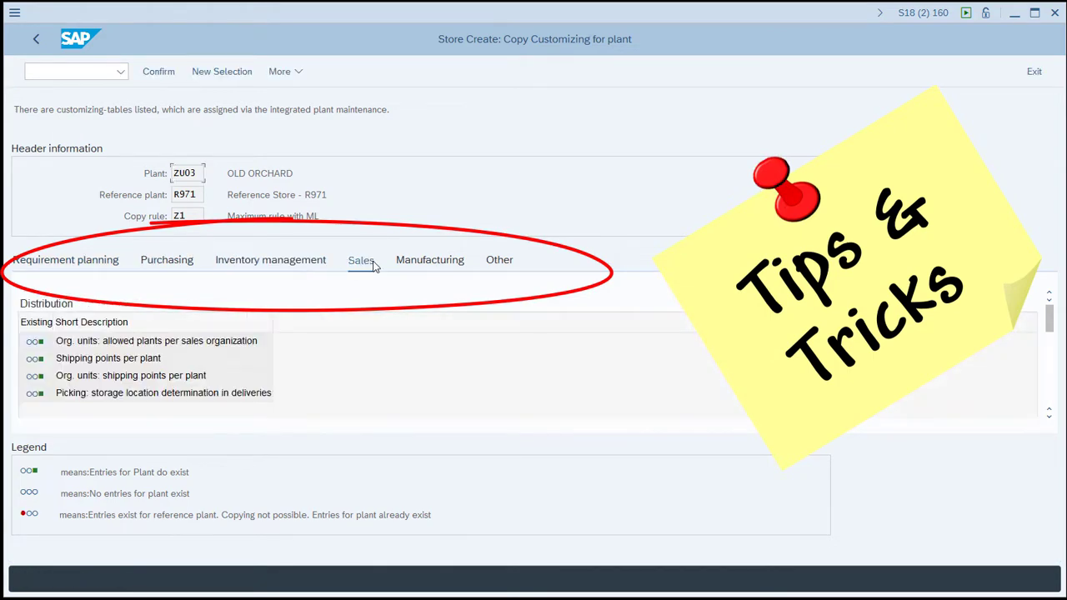
click(431, 264)
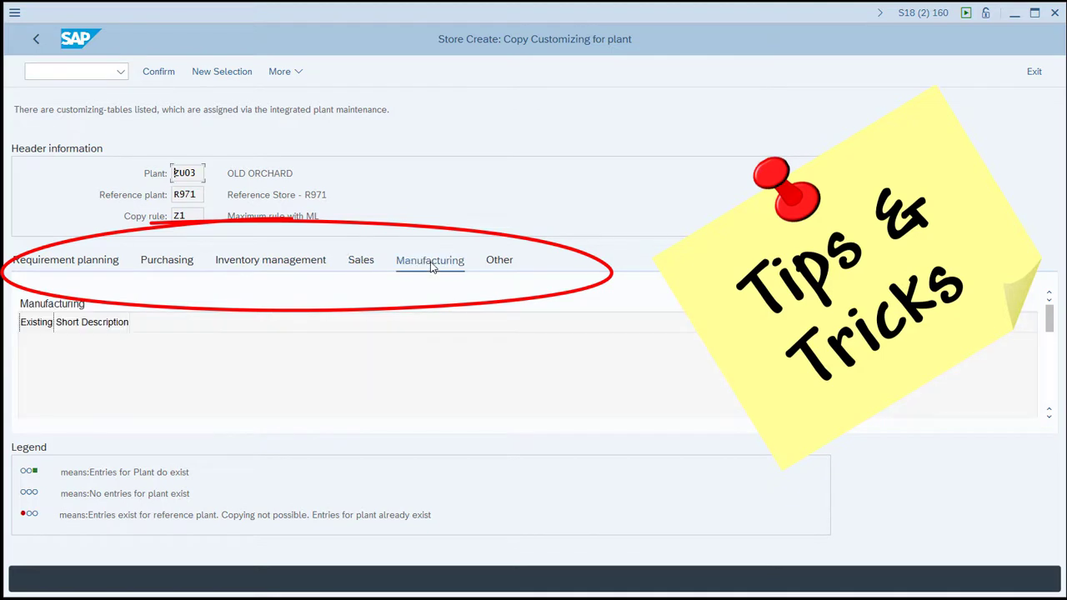
click(502, 263)
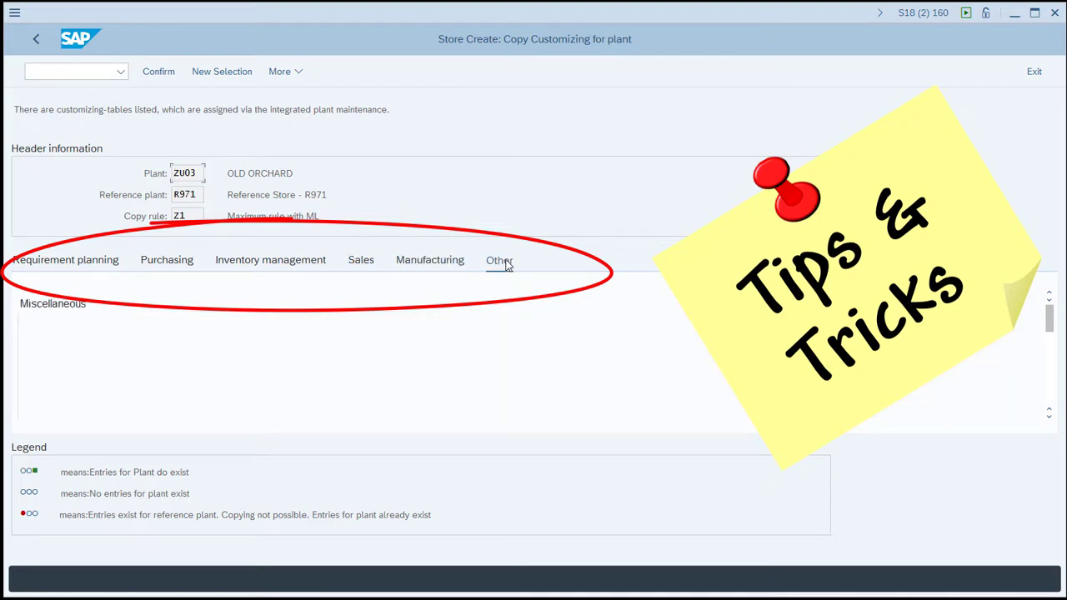
Confirm the copied customizing and choose Save and Set ML Live
click(160, 71)
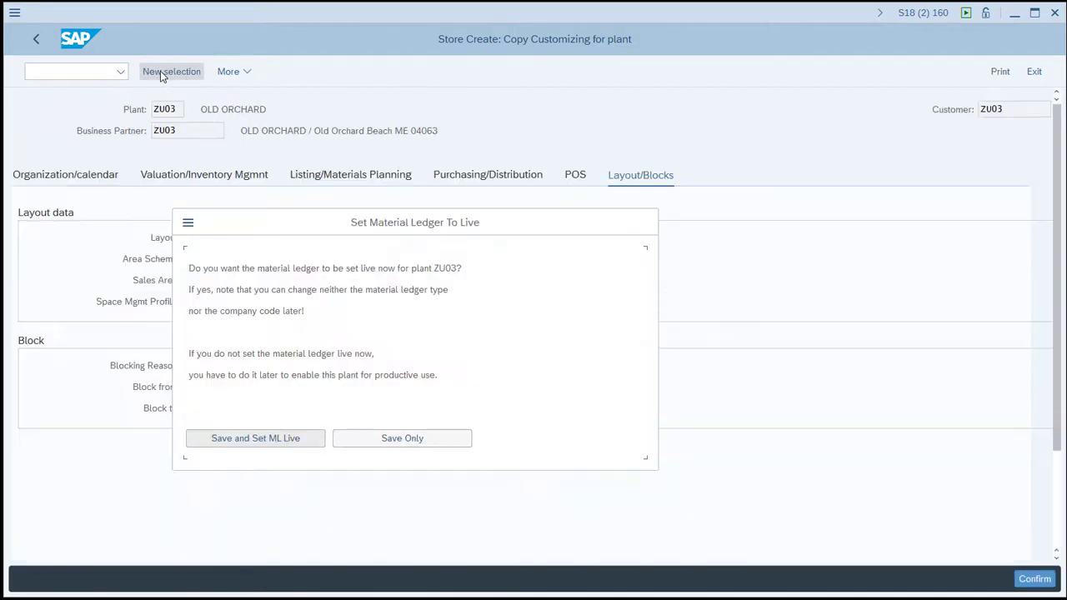
click(307, 445)
click(307, 444)
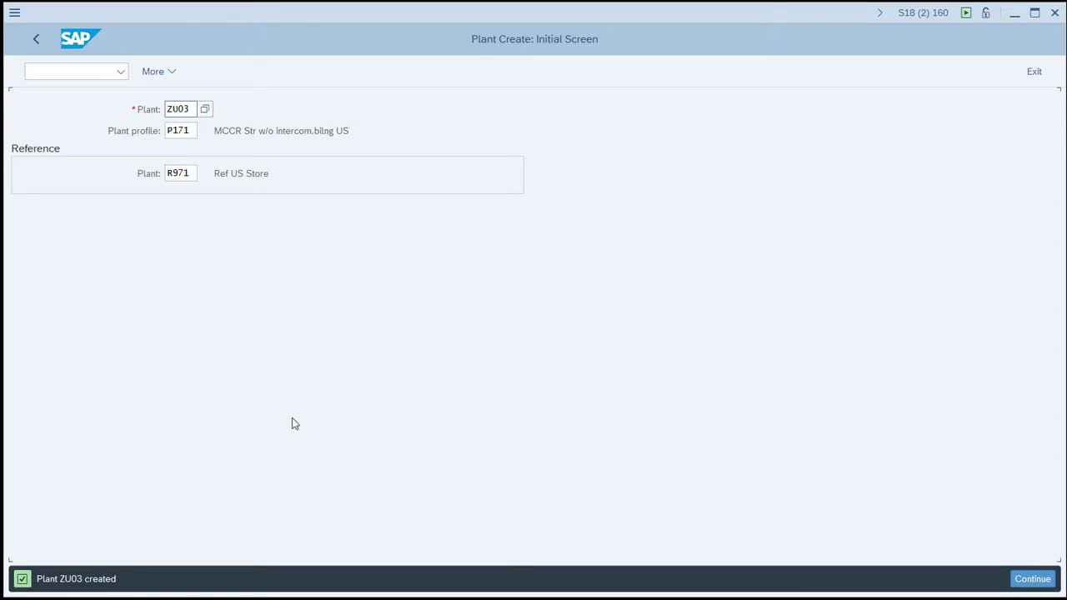
Go back to the start screen and stop the recording in the Recording Running dialog
click(39, 39)
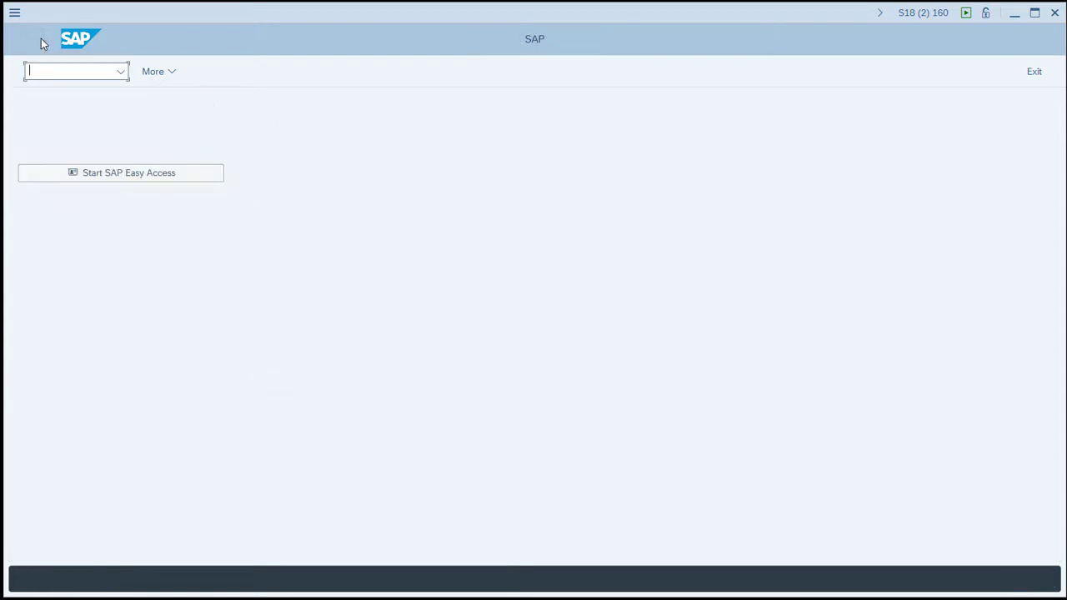
click(1013, 13)
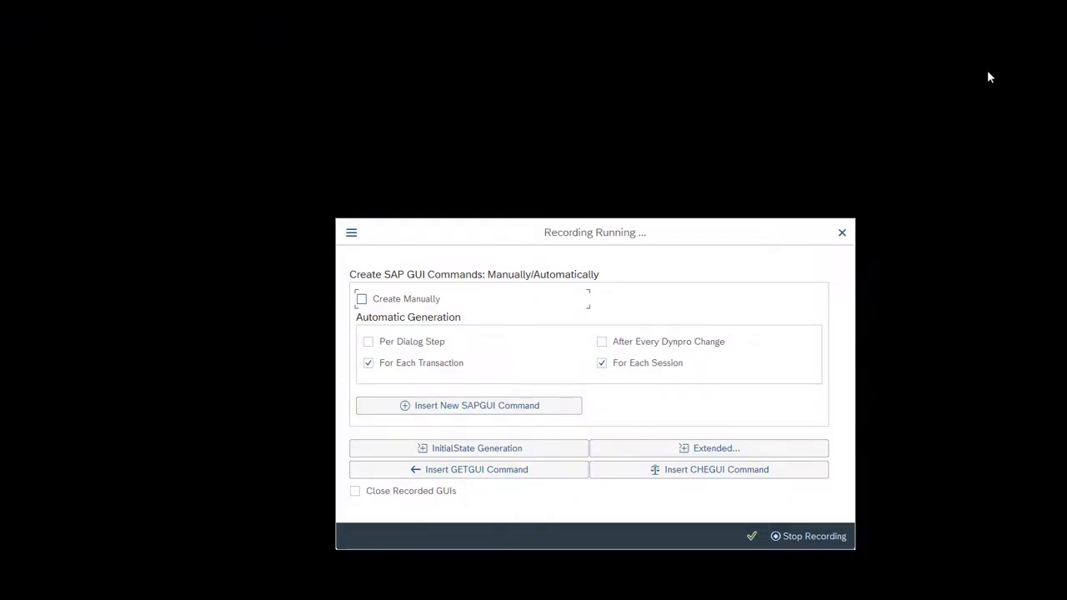
click(808, 536)
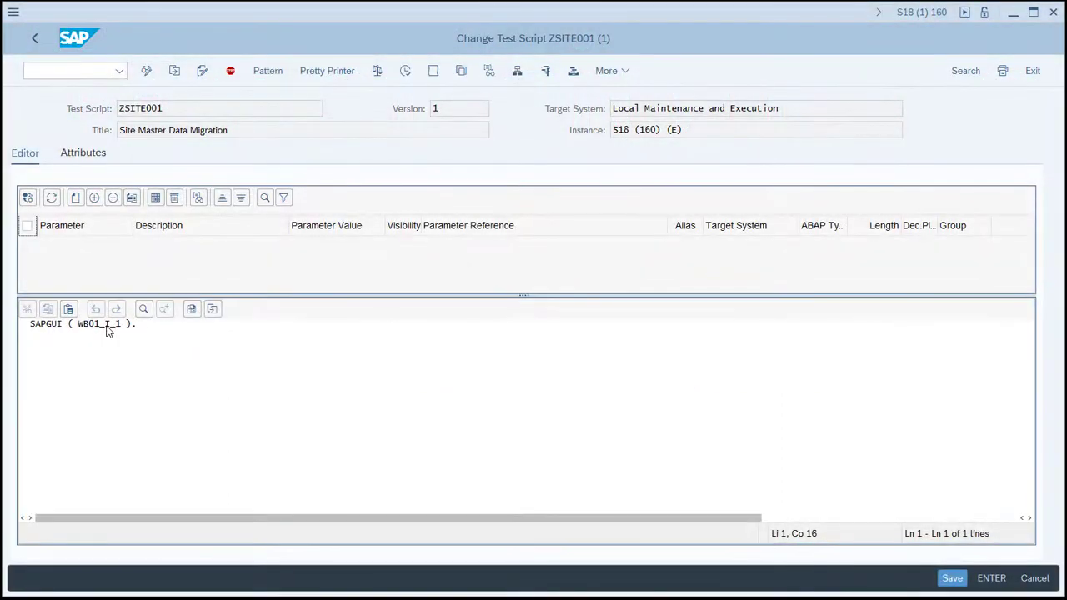
Open the WB01_I_1 command interface and generate its proposed import parameters
double_click(106, 326)
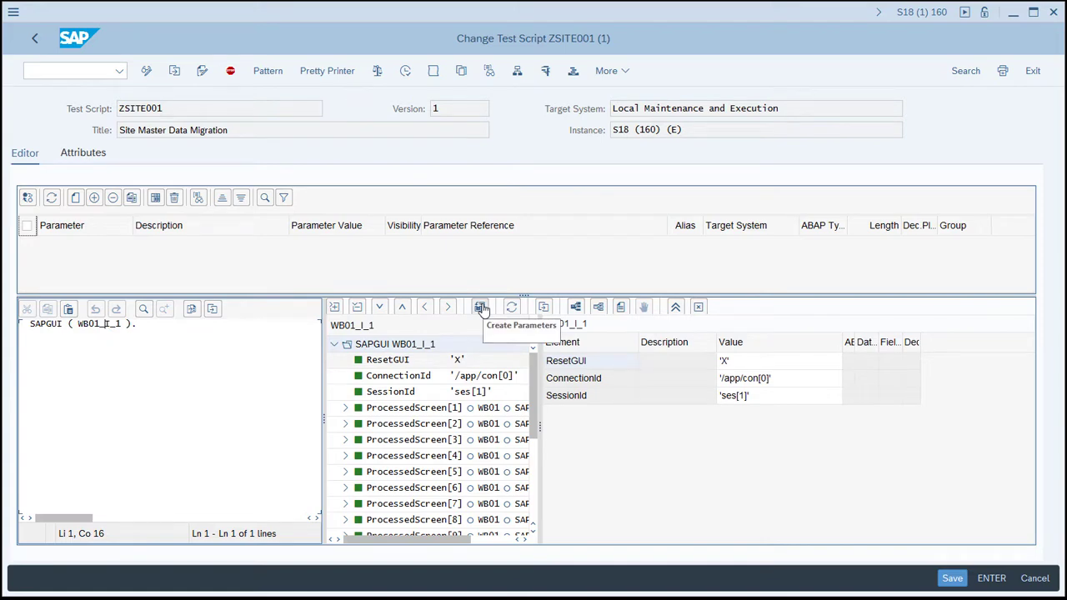
click(481, 308)
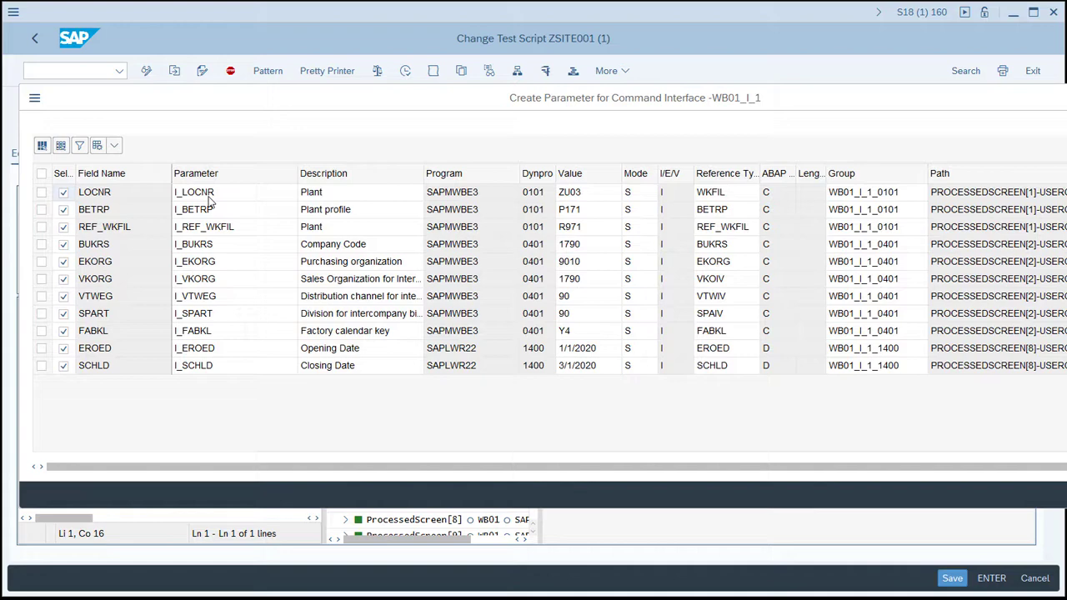
Rename I_LOCNR to WERKS and drop the I_ prefix from BETRP, REF_WKFIL, BUKRS, EKORG and VKORG
click(210, 196)
double_click(222, 195)
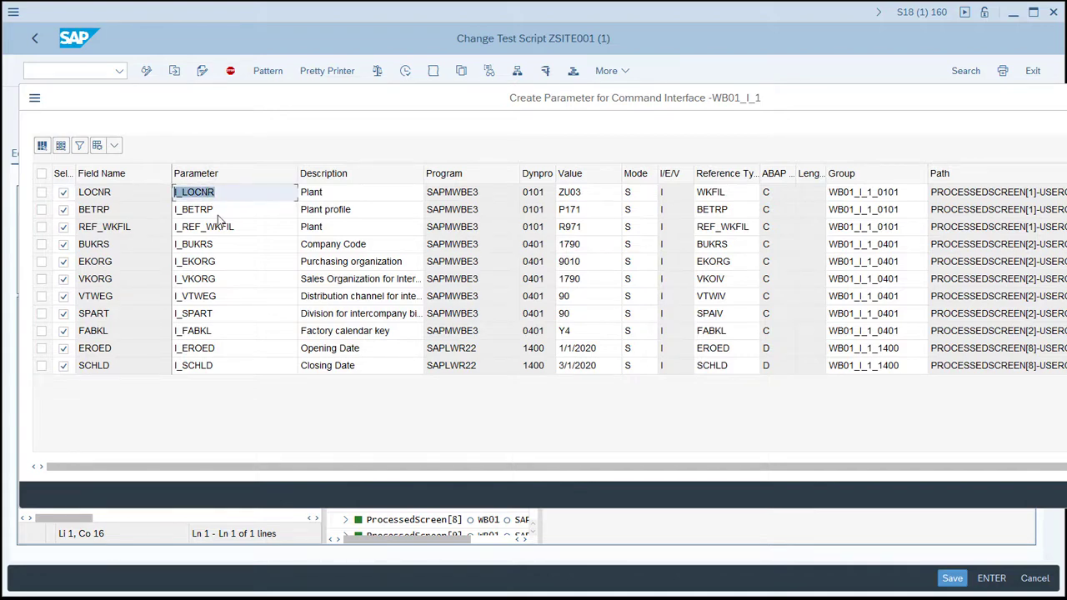
text(WERKS)
click(183, 215)
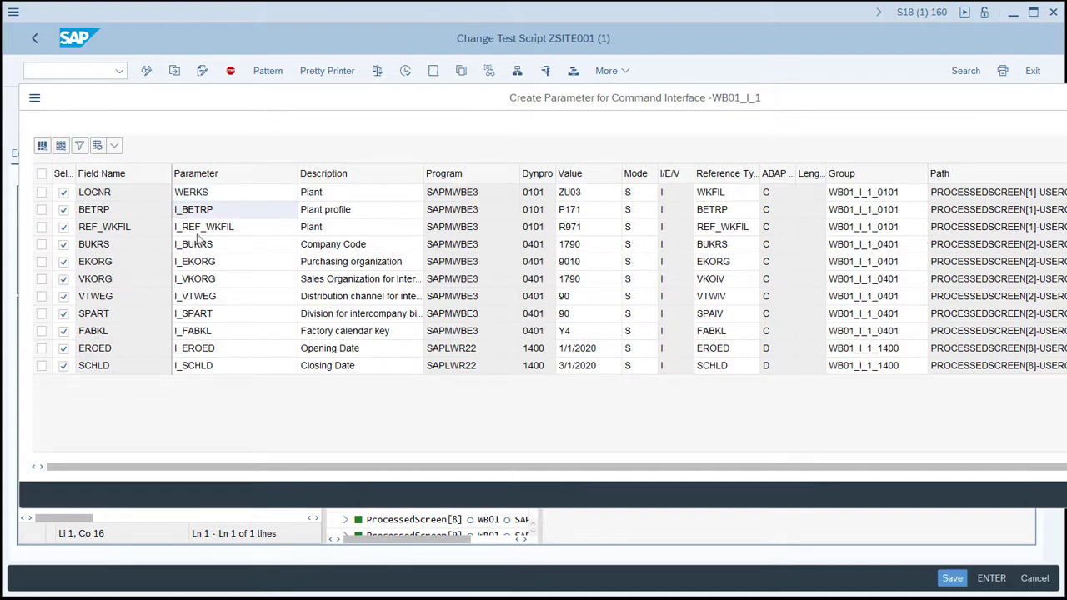
key(BackSpace)
key(BackSpace)
click(183, 230)
key(BackSpace)
key(BackSpace)
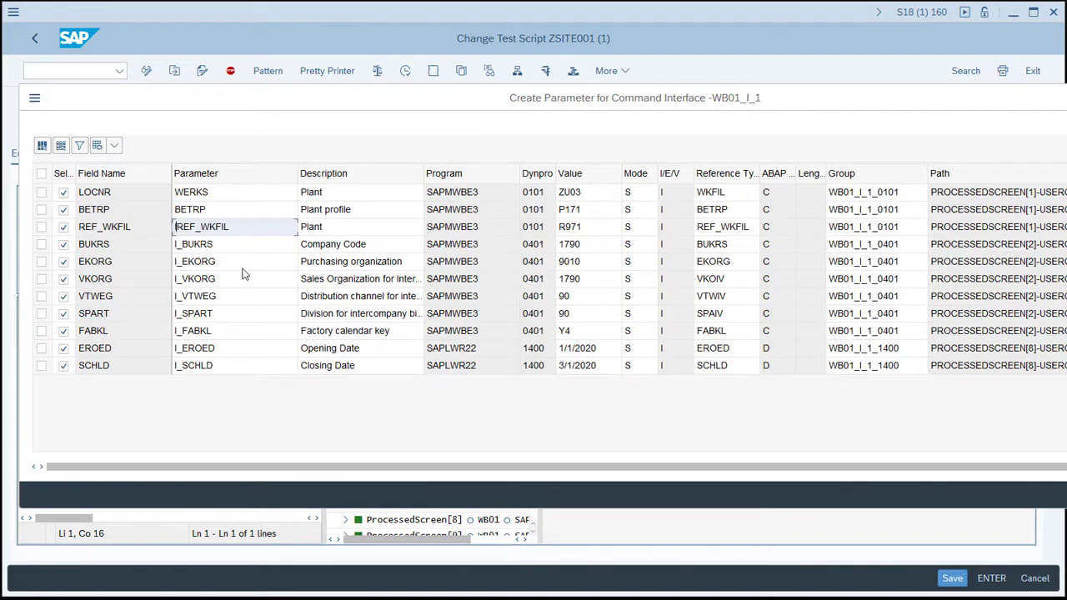
key(Down)
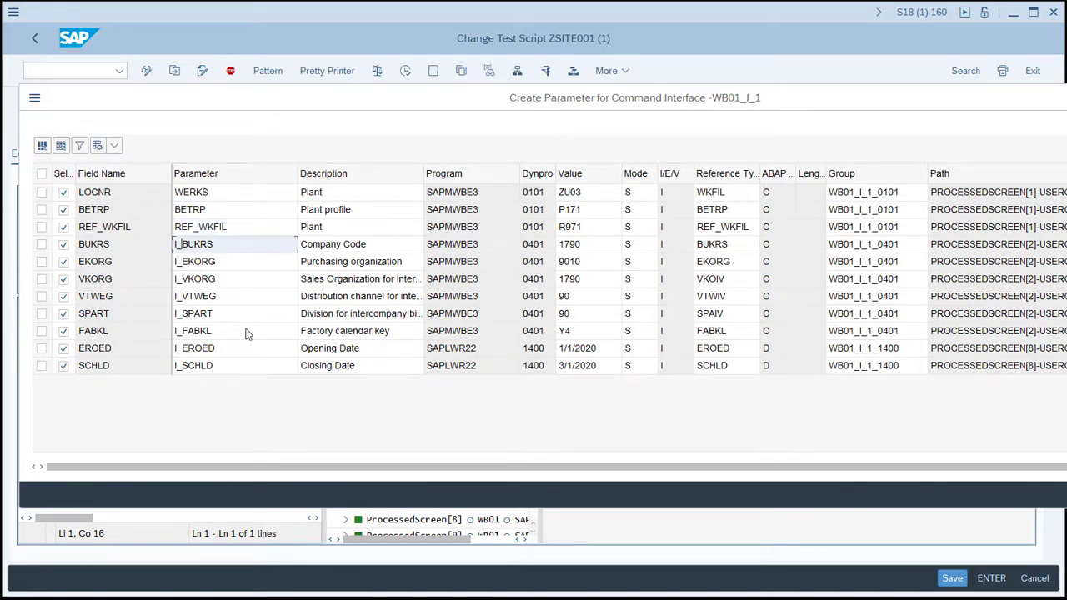
key(BackSpace)
key(BackSpace)
click(183, 263)
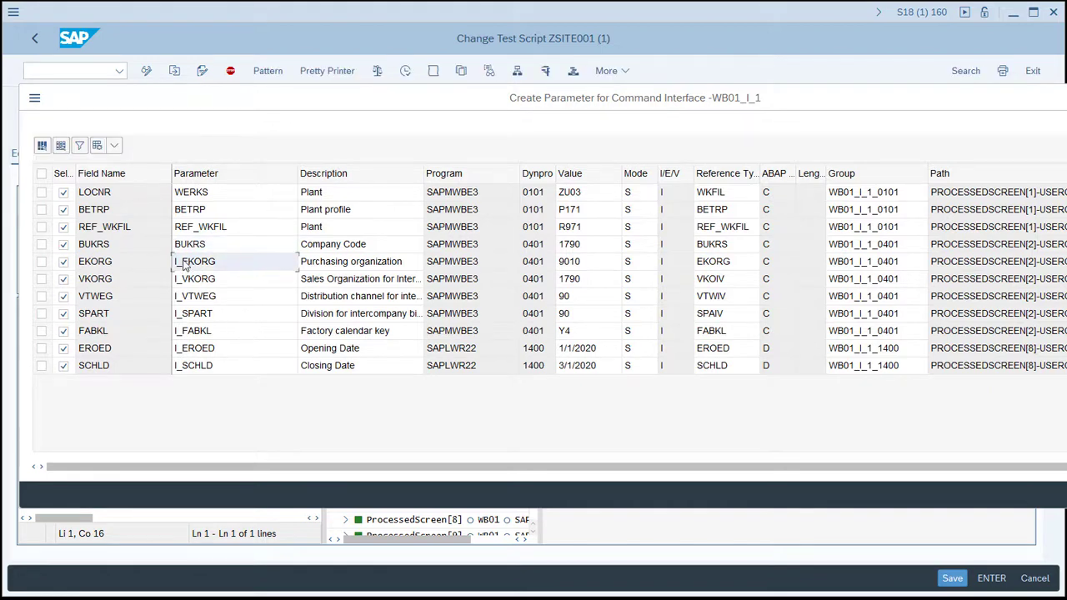
key(BackSpace)
key(BackSpace)
click(183, 281)
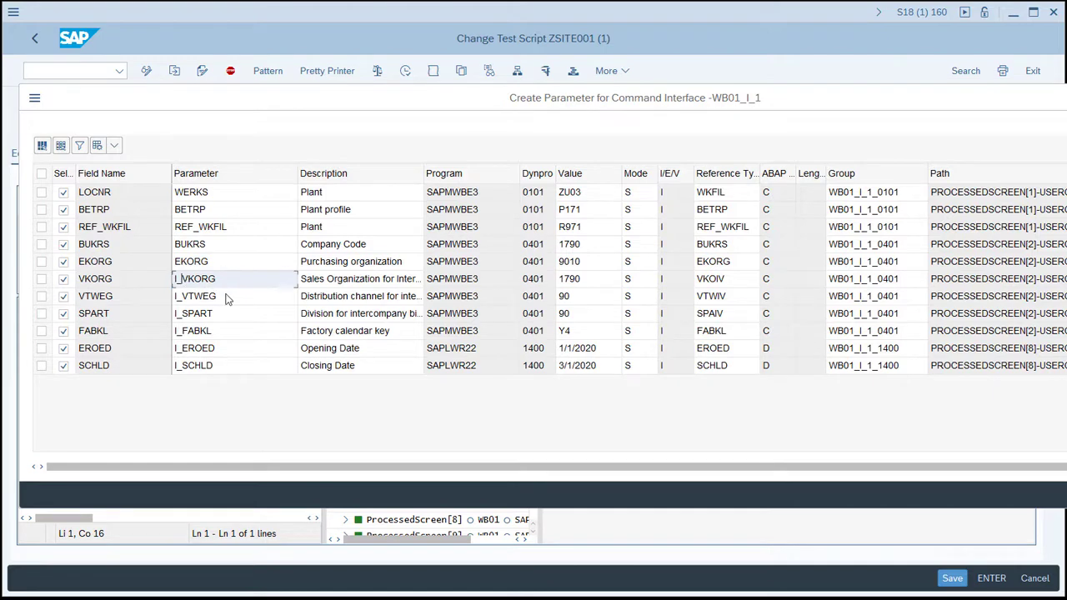
key(BackSpace)
key(BackSpace)
Drop the I_ prefix from VTWEG, SPART, FABKL, EROED and SCHLD
click(184, 300)
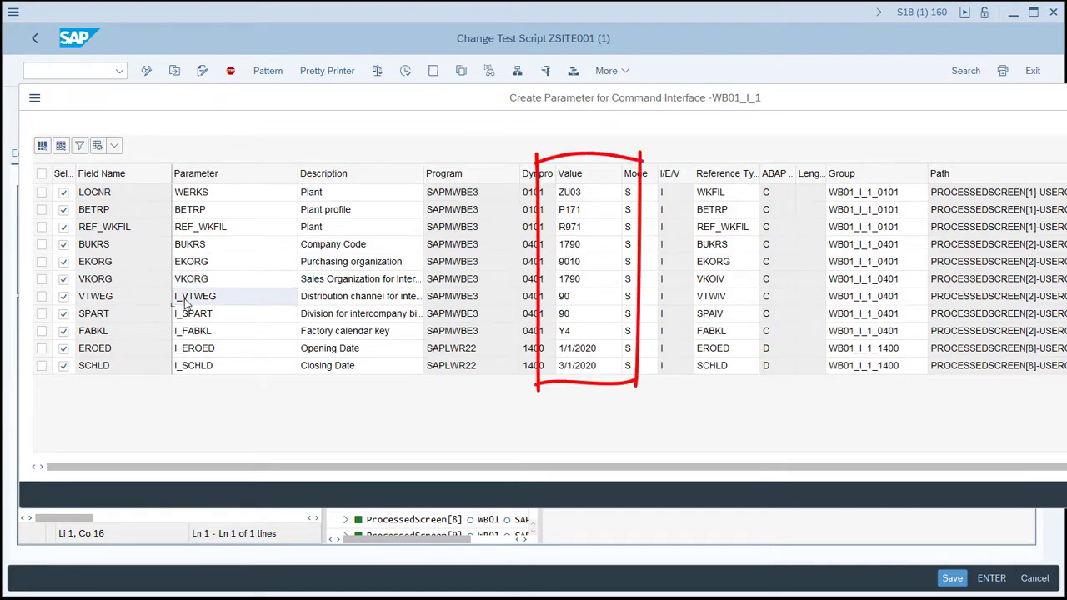
key(BackSpace)
key(BackSpace)
click(185, 321)
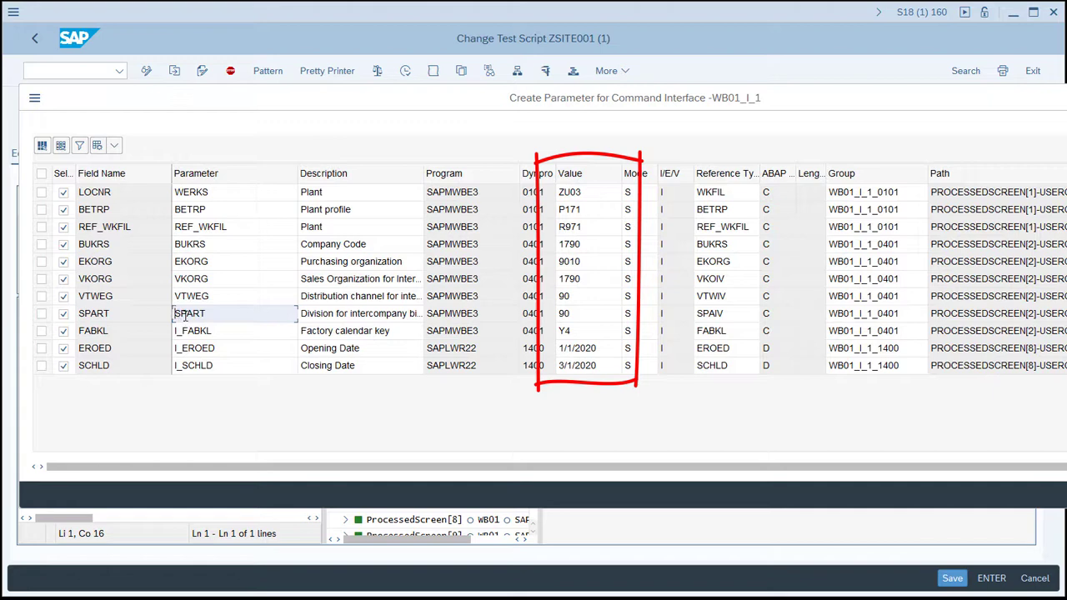
click(187, 336)
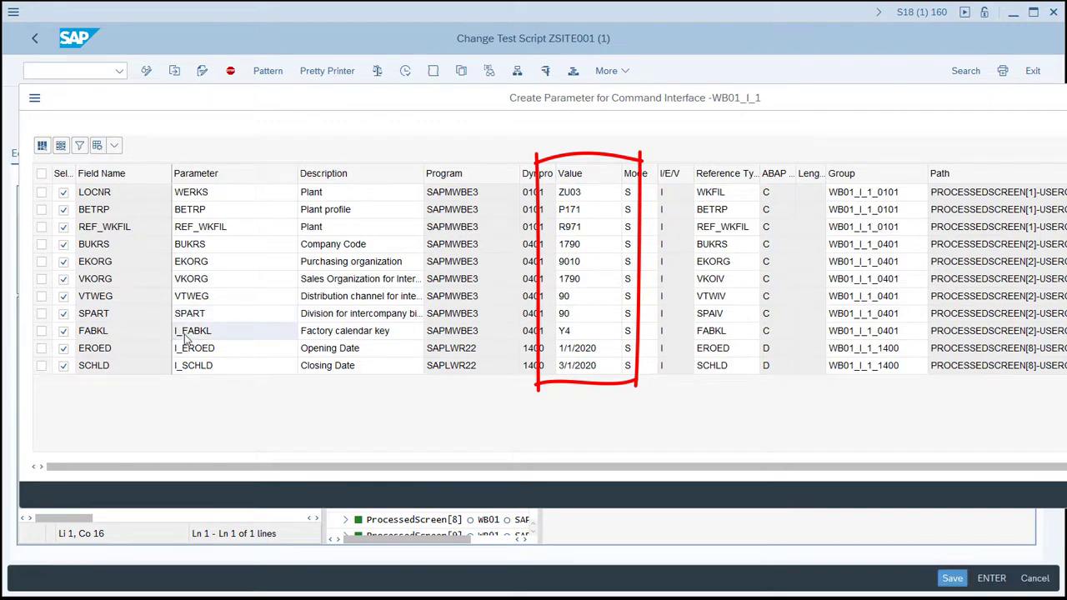
click(187, 337)
key(BackSpace)
key(BackSpace)
click(182, 351)
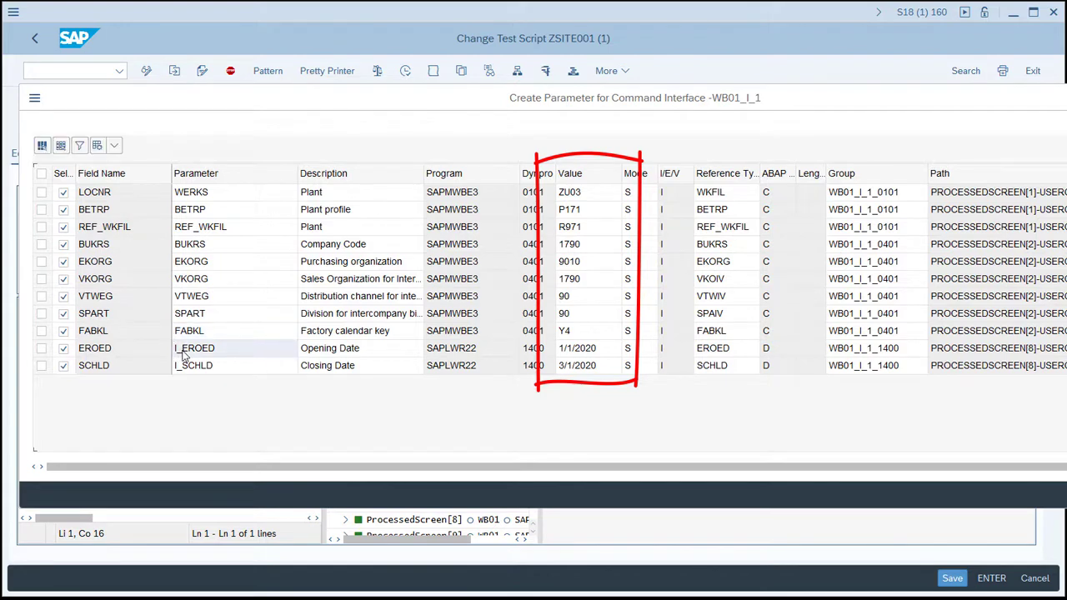
key(BackSpace)
key(BackSpace)
click(185, 369)
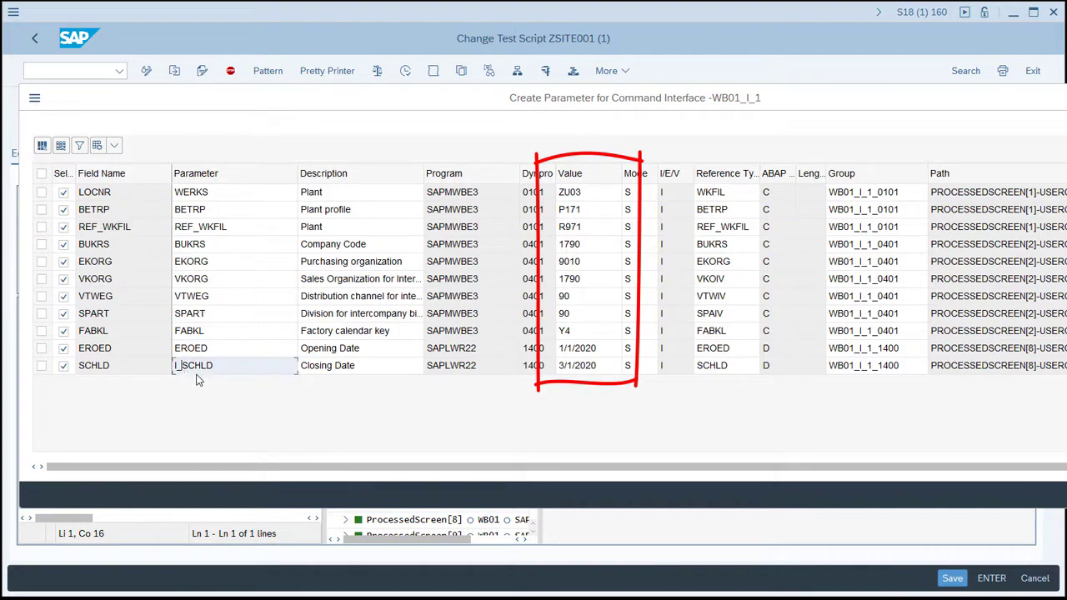
key(BackSpace)
key(Delete)
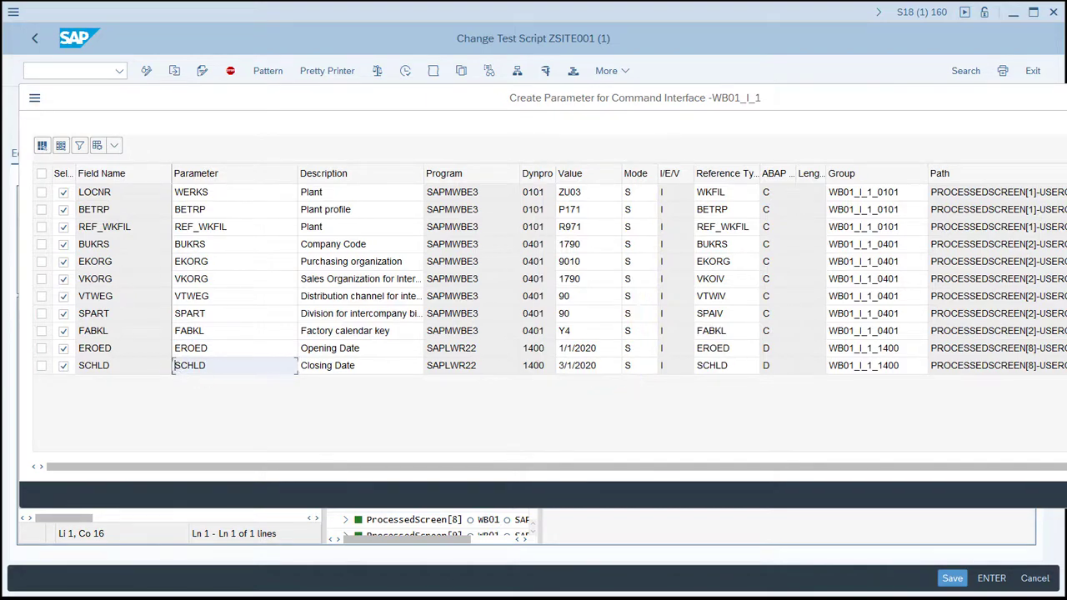
mouse_move(1051, 98)
mouse_down()
mouse_move(851, 95)
mouse_move(844, 105)
mouse_up()
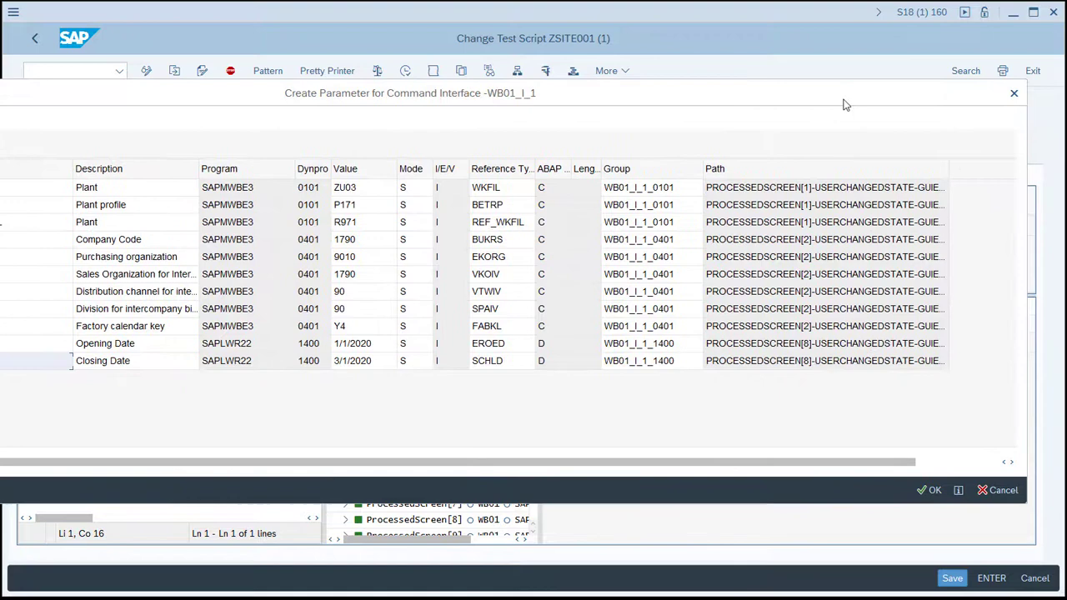
Create the parameters and review their values from WERKS ZU03 through SCHLD 3/1/2020
click(929, 492)
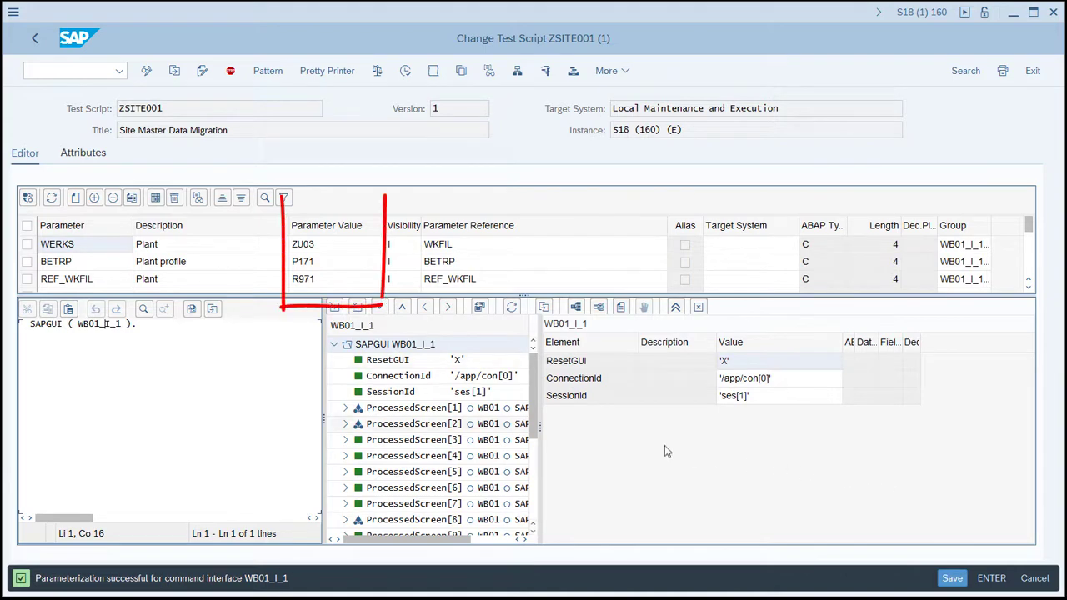
mouse_move(541, 424)
mouse_down()
mouse_move(653, 426)
mouse_move(643, 427)
mouse_up()
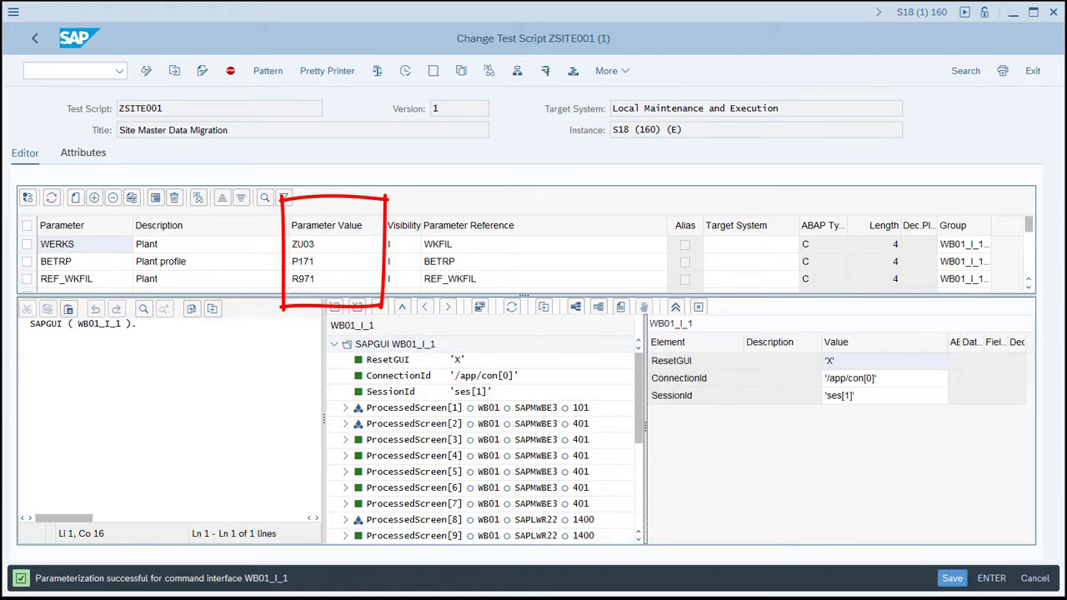
click(1029, 287)
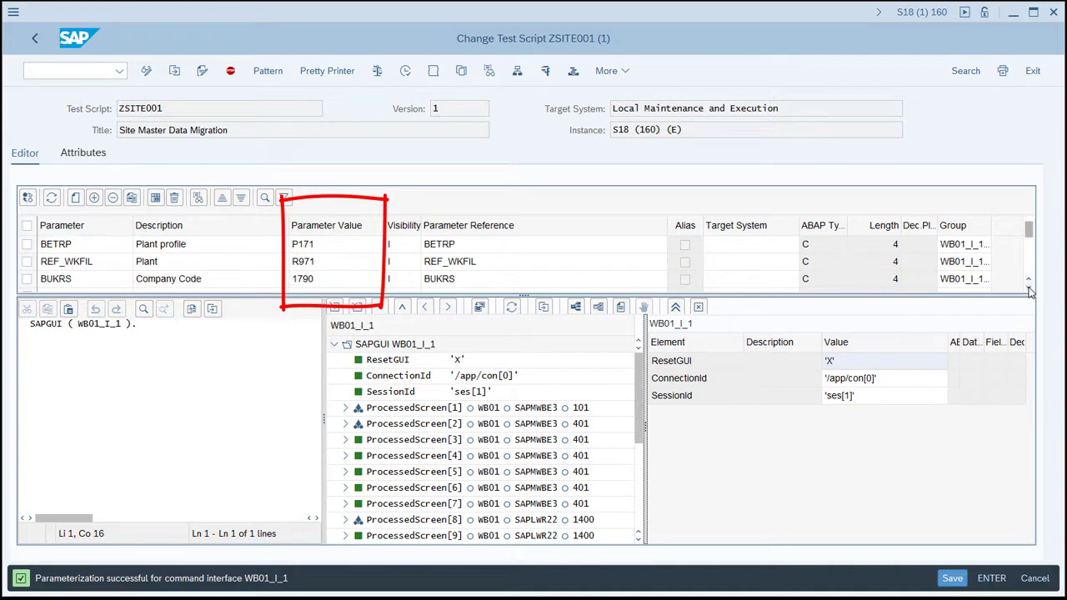
click(1030, 288)
click(1029, 287)
click(1029, 288)
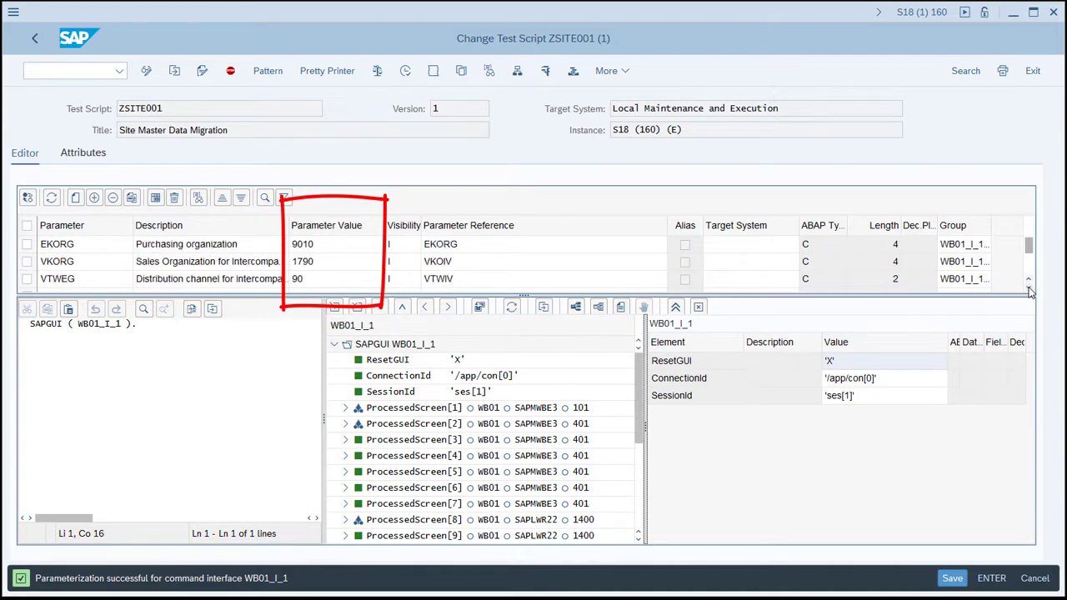
click(1029, 287)
click(1029, 288)
click(1029, 287)
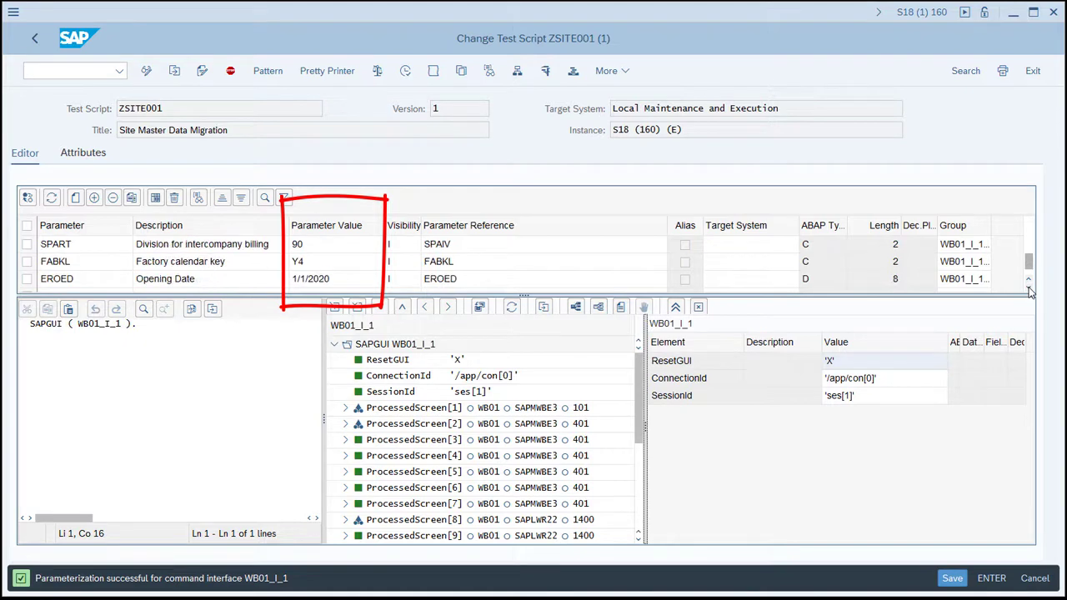
click(1029, 287)
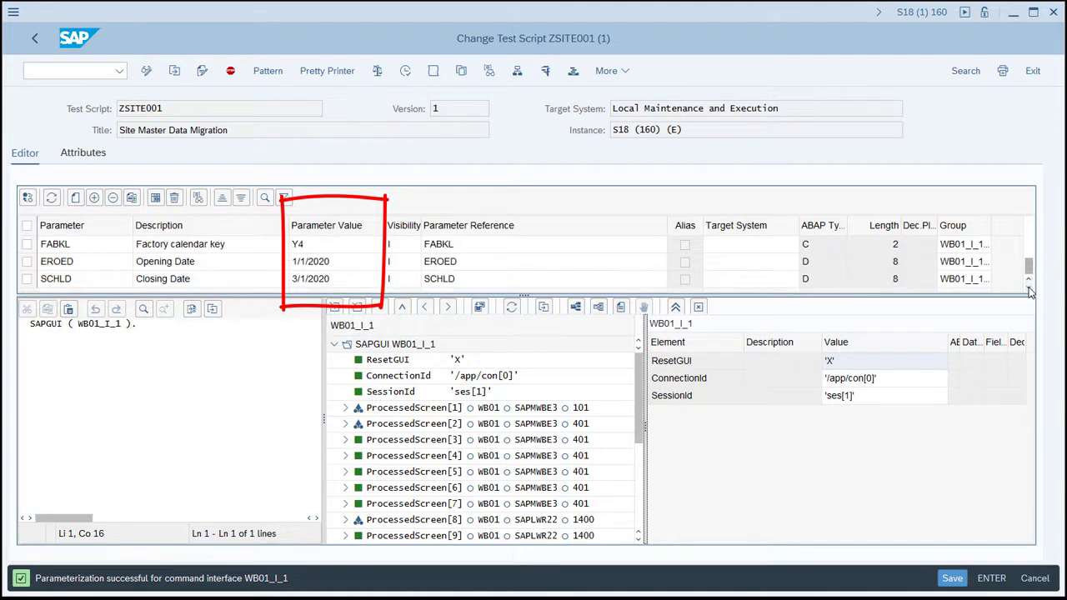
Clear the 1/1/2020 and 3/1/2020 date values, setting them to ', and blank the Y4 calendar
click(323, 265)
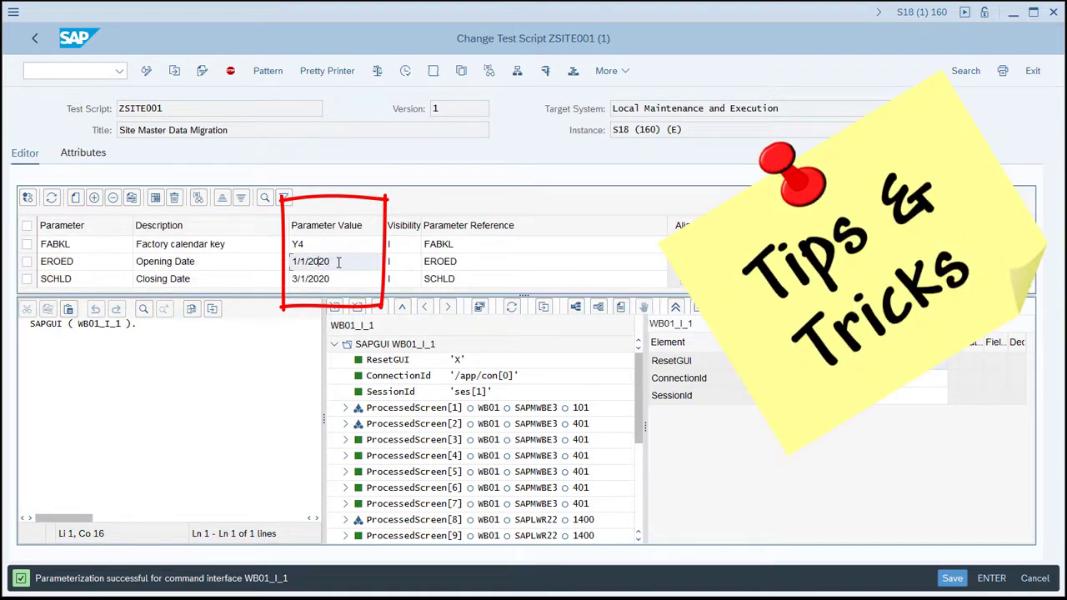
drag(340, 261, 290, 263)
key(BackSpace)
text(1)
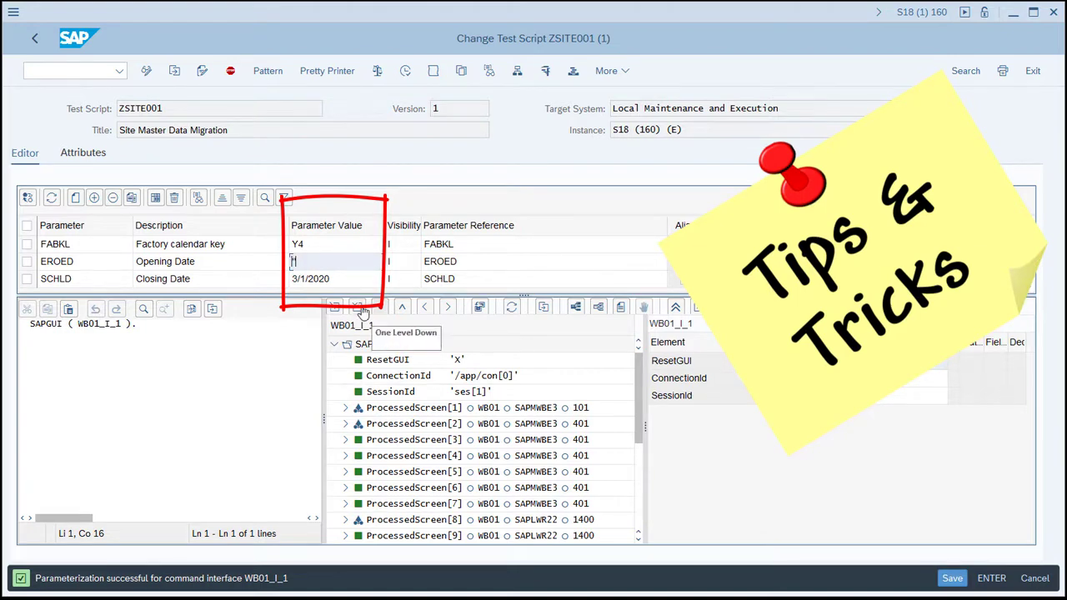
click(333, 280)
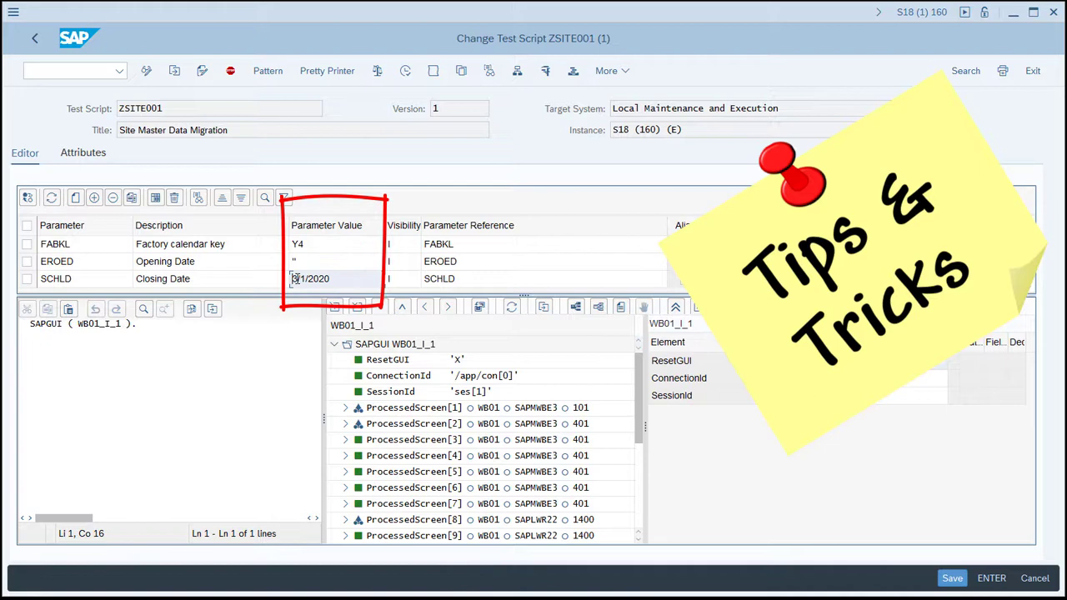
drag(292, 280, 363, 277)
key(BackSpace)
text(')
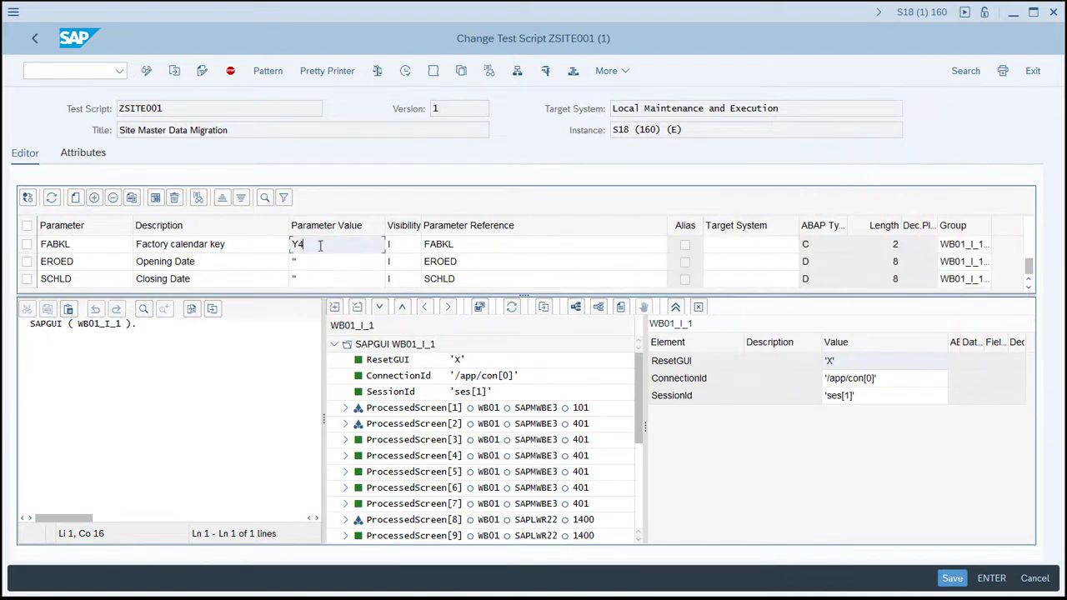
drag(322, 243, 281, 244)
key(BackSpace)
click(1032, 238)
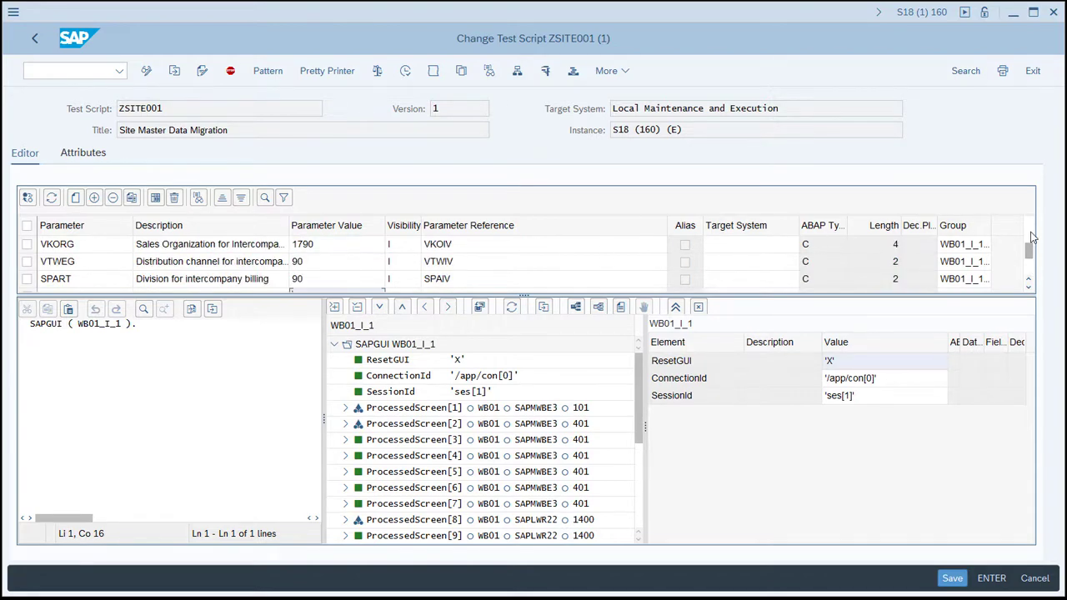
click(1032, 237)
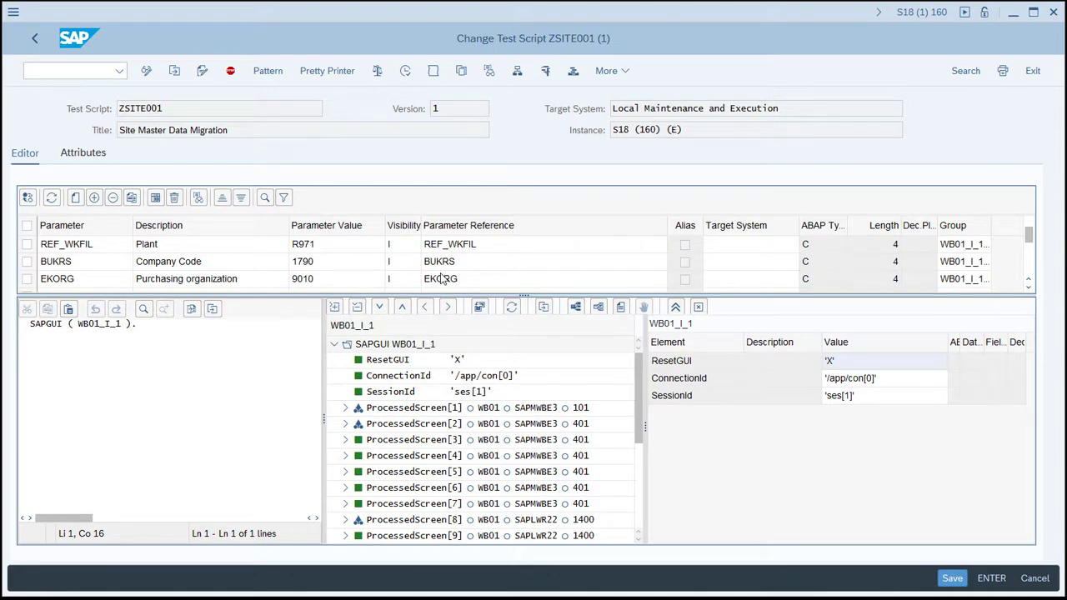
Delete the R971 reference plant, 1790 company code and 9010 purchasing organization values
click(318, 243)
double_click(318, 243)
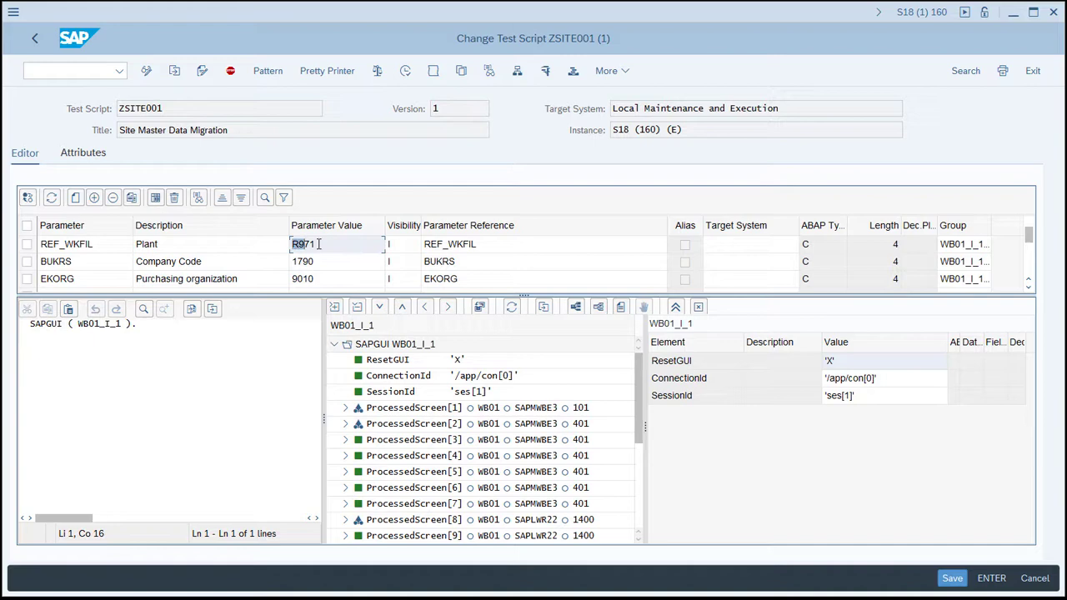
drag(317, 243, 360, 242)
key(Delete)
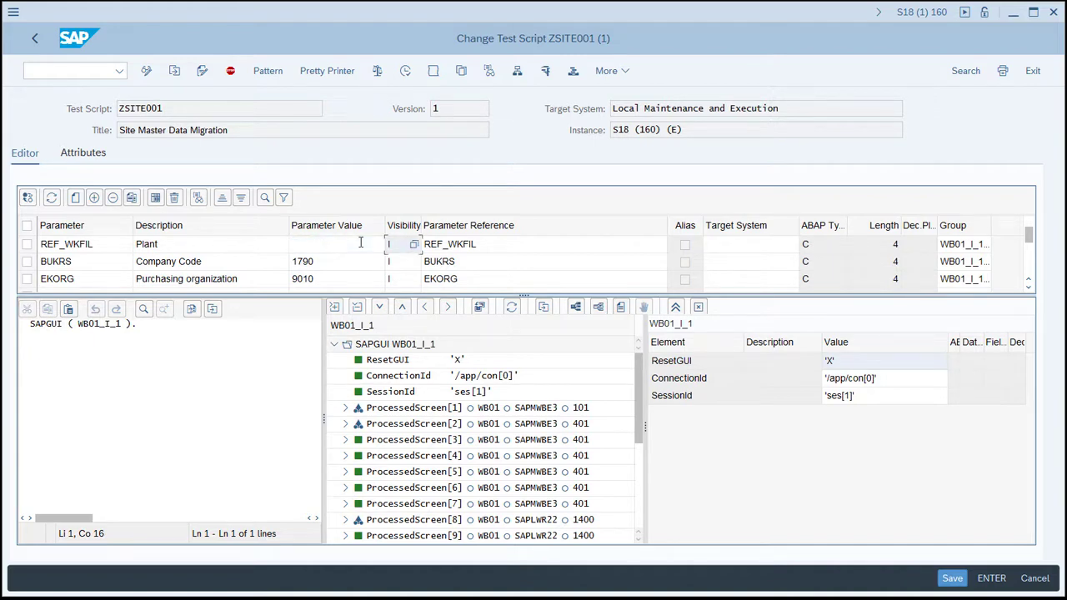
key(Down)
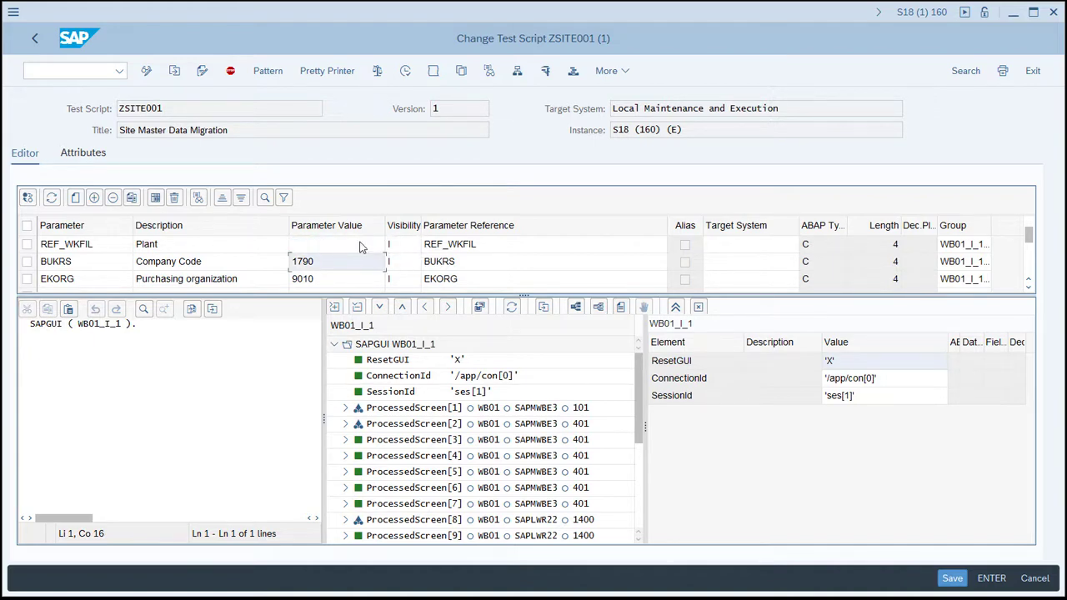
double_click(302, 261)
key(Delete)
key(ctrl+z)
key(Delete)
double_click(315, 280)
key(Delete)
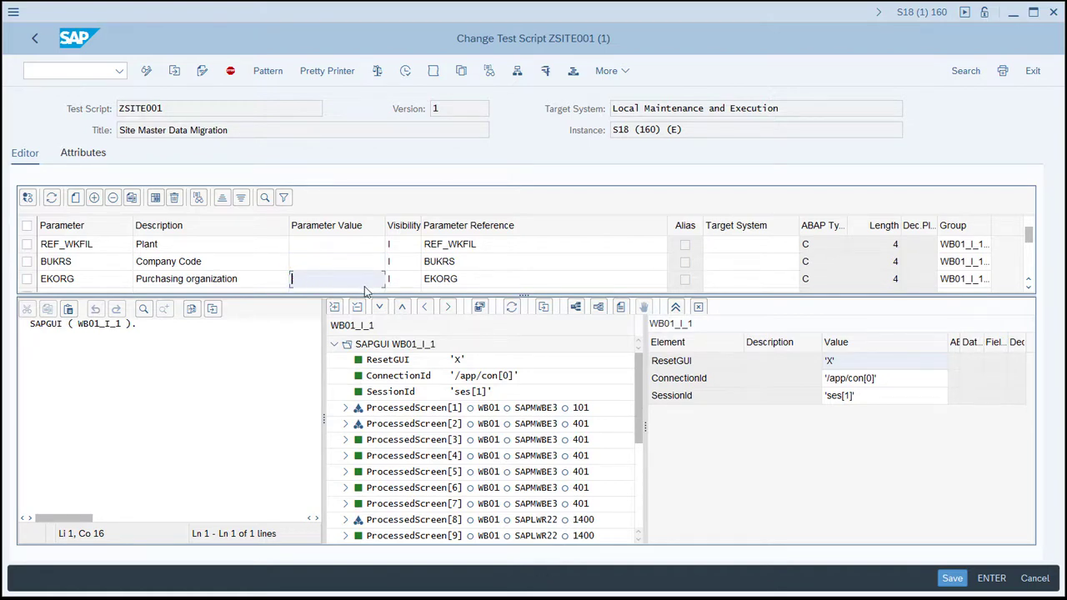
Clear the sales organization, distribution channel and division values, then save ZSITE001 and go back
scroll(1032, 270, down, 1)
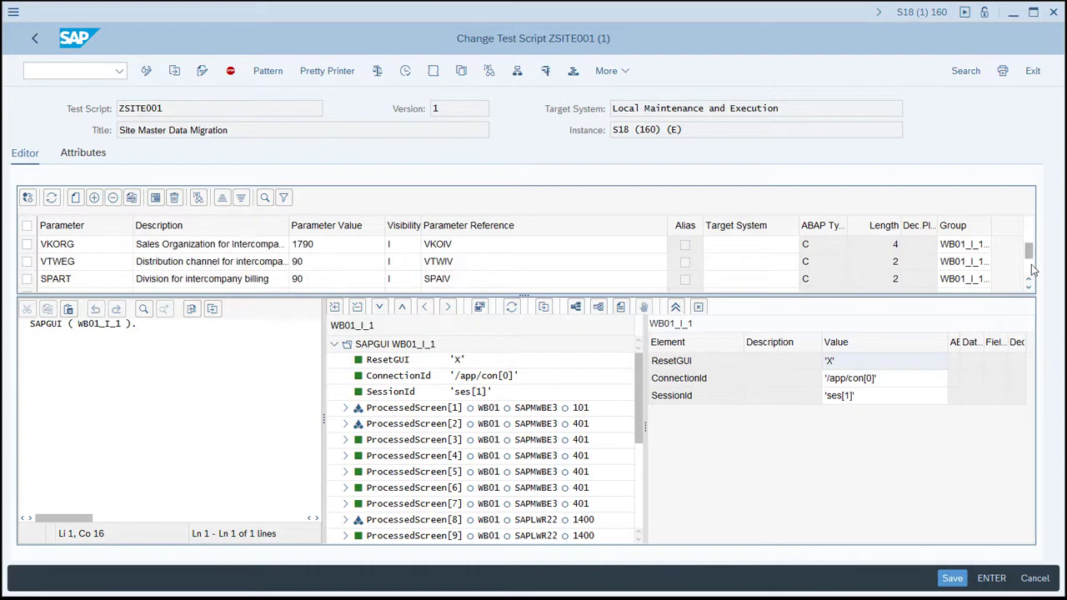
click(326, 245)
double_click(326, 244)
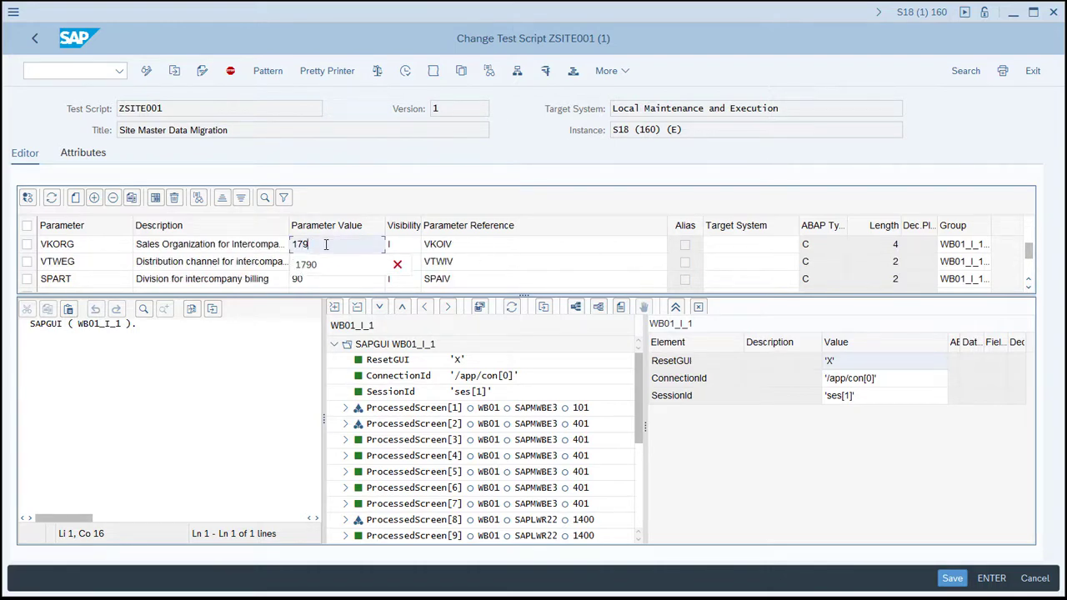
key(Delete)
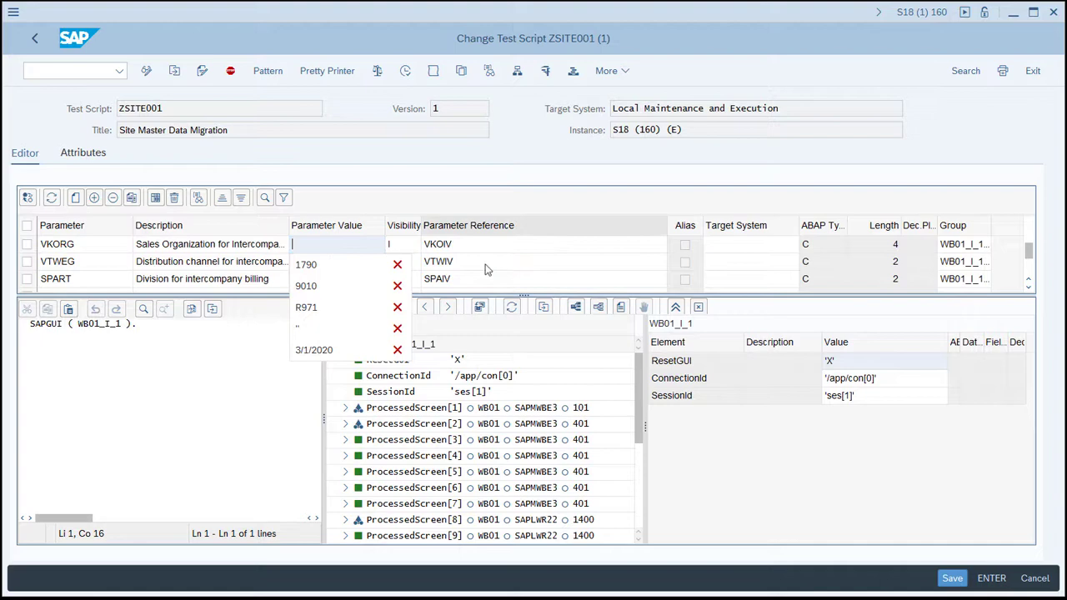
click(492, 267)
click(314, 266)
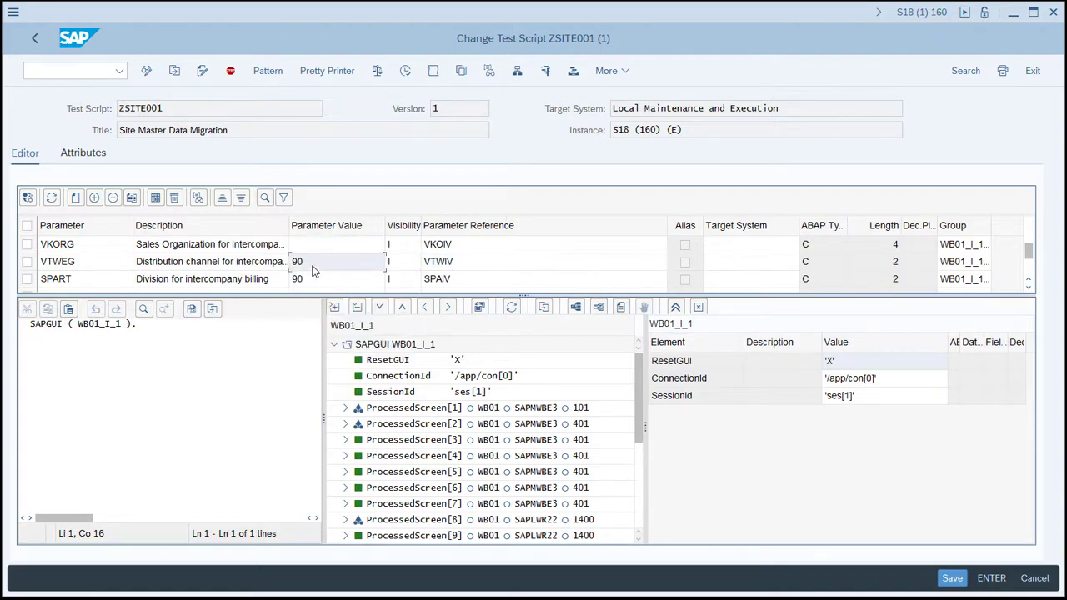
double_click(314, 271)
key(Delete)
key(Tab)
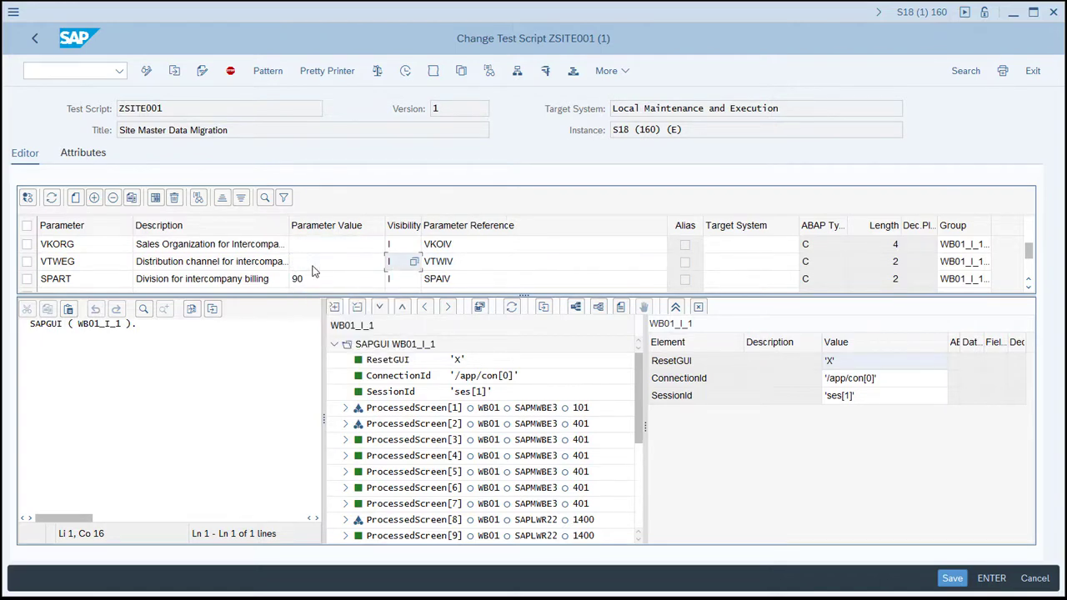
click(314, 271)
key(Down)
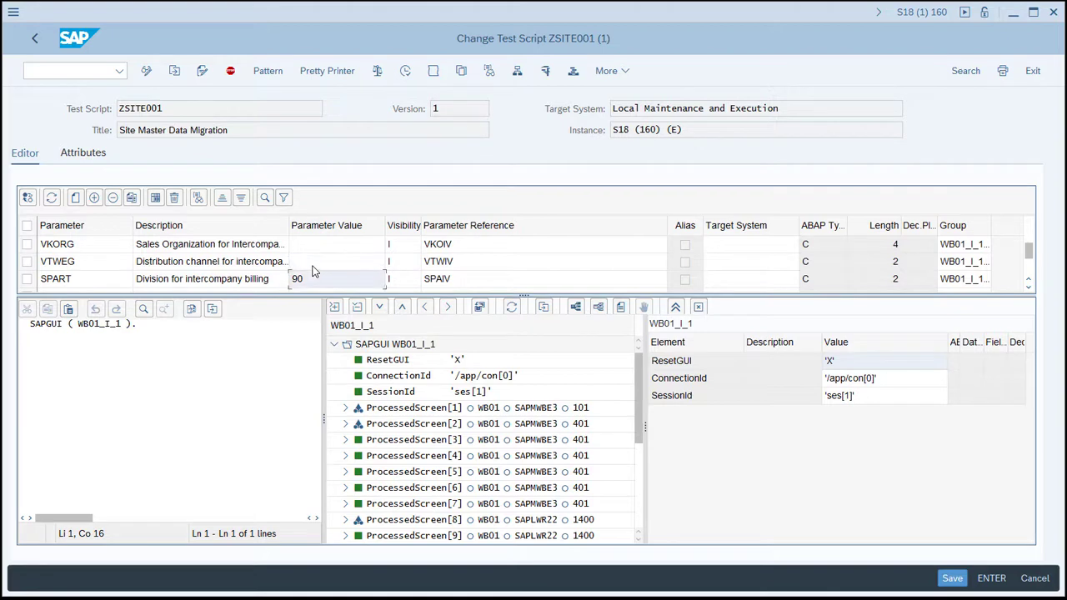
key(Delete)
click(1030, 275)
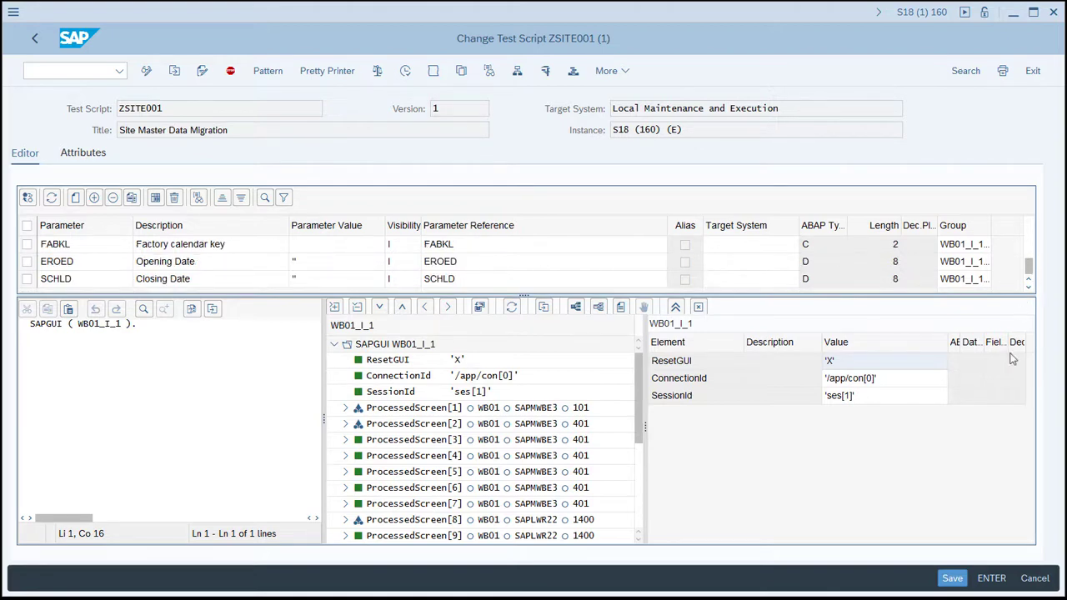
click(951, 578)
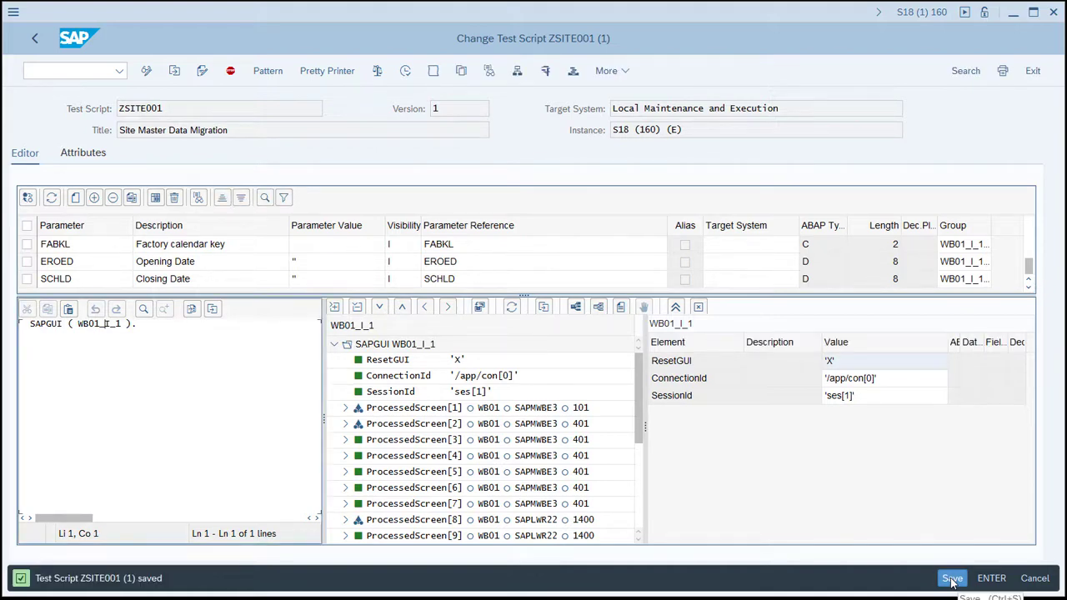
click(42, 38)
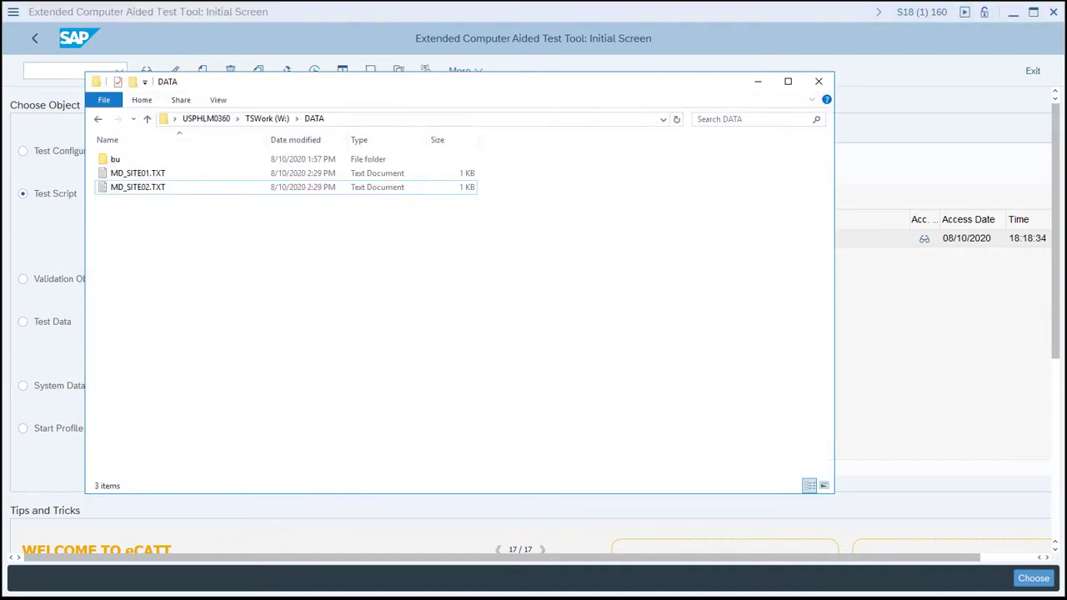
Open MD_SITE01.TXT with Edit with Notepad++ from its context menu
right_click(162, 175)
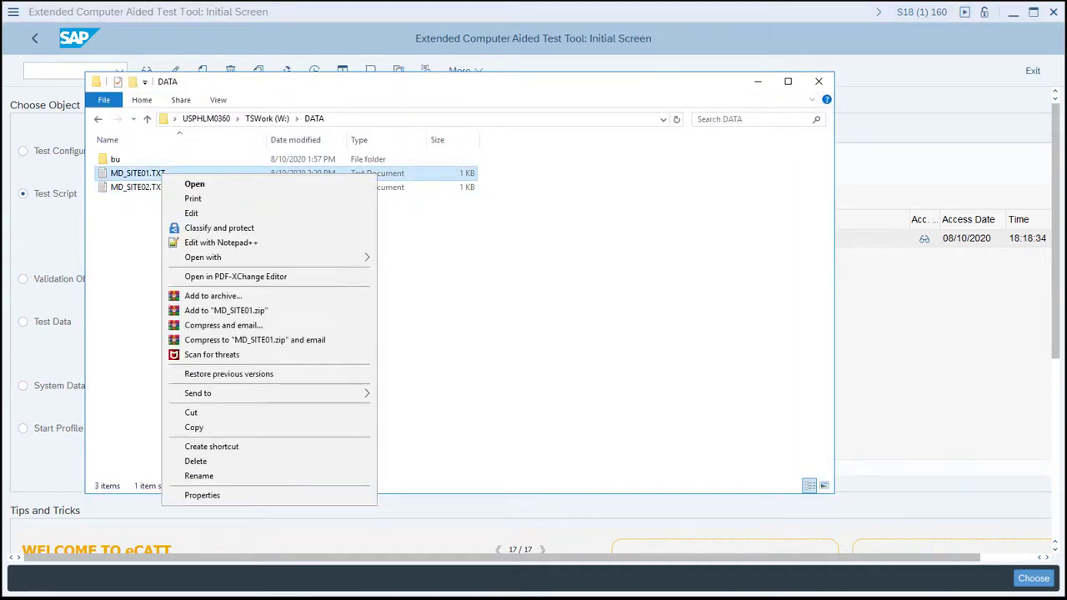
click(221, 242)
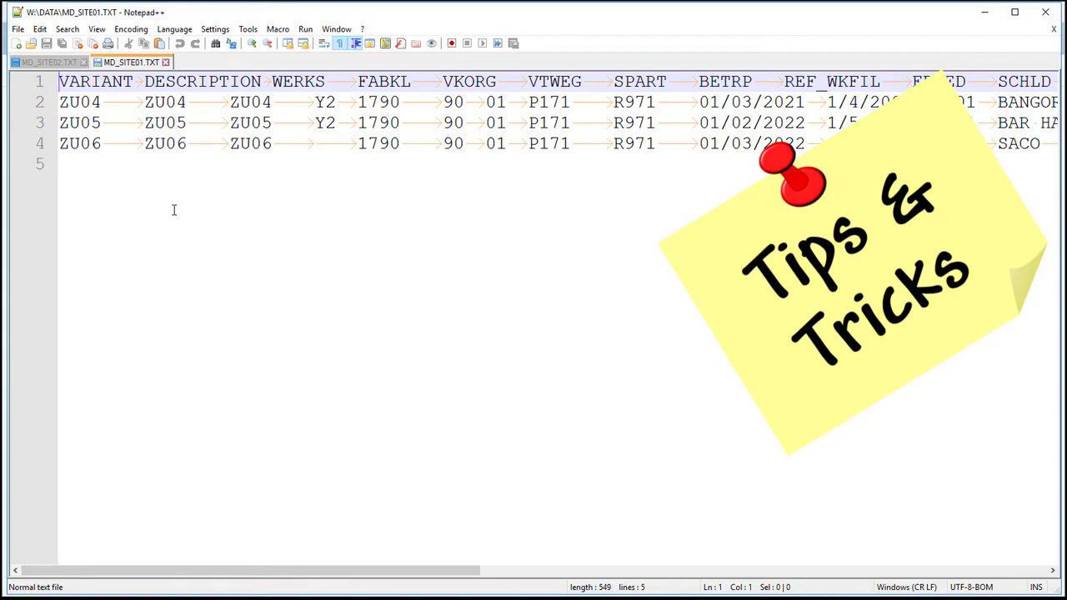
Change the header to [VARIANT] and [DESCRIPTION] in line 1
text([)
key(Right)
key(Right)
key(Right)
key(Right)
key(Right)
key(Right)
key(Right)
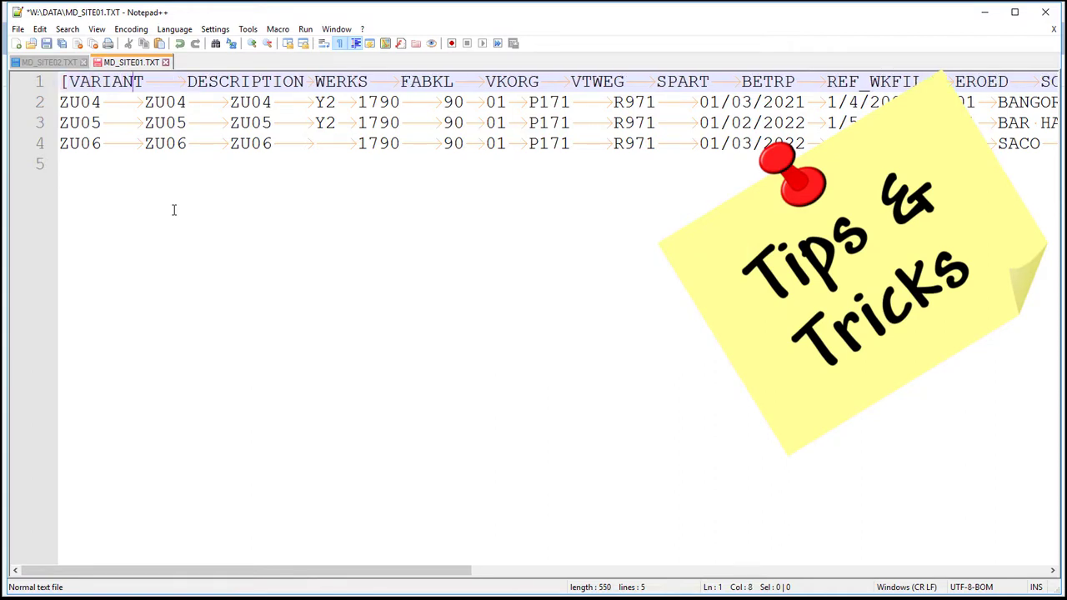
text(])
key(Right)
text([)
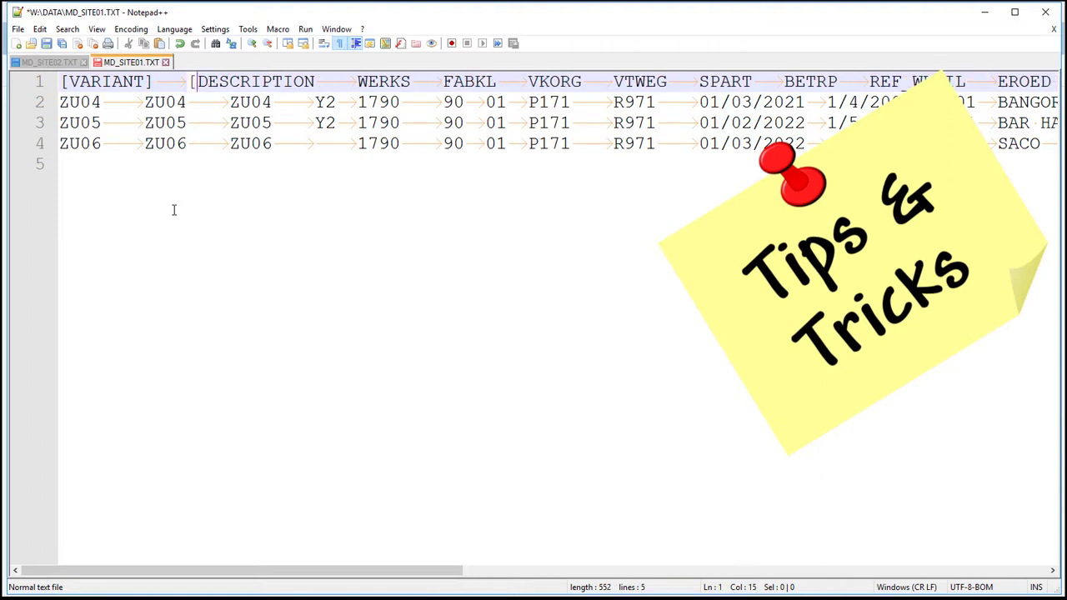
key(Right)
key(Right)
key(Right)
key(Right)
key(Right)
key(Right)
key(Right)
key(Right)
key(Right)
key(Right)
key(Right)
text(])
Save MD_SITE01.TXT with Ctrl+S and close Notepad++
click(208, 242)
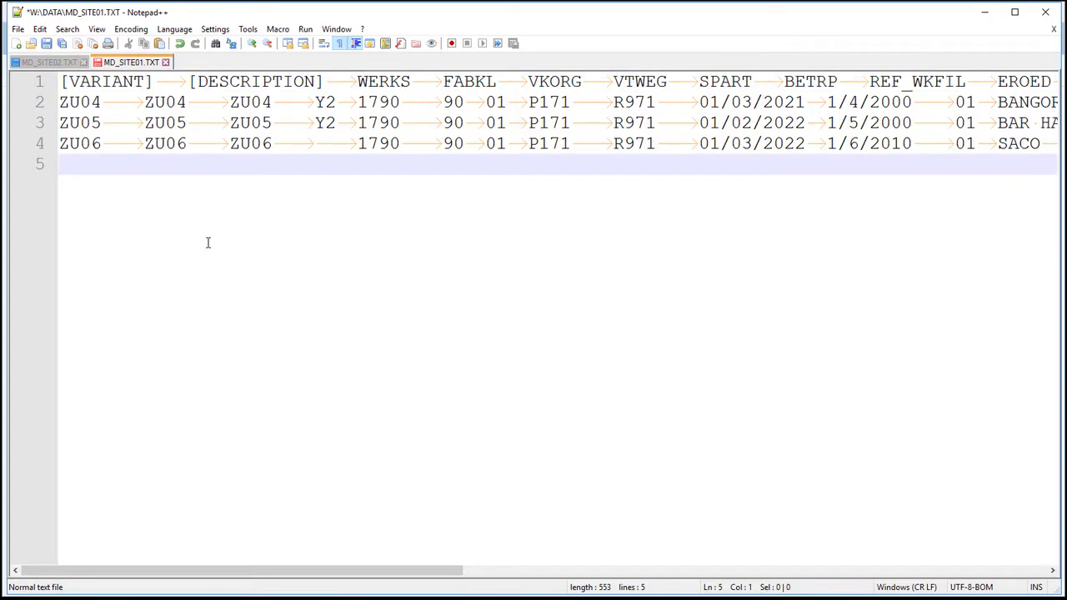
key(ctrl+s)
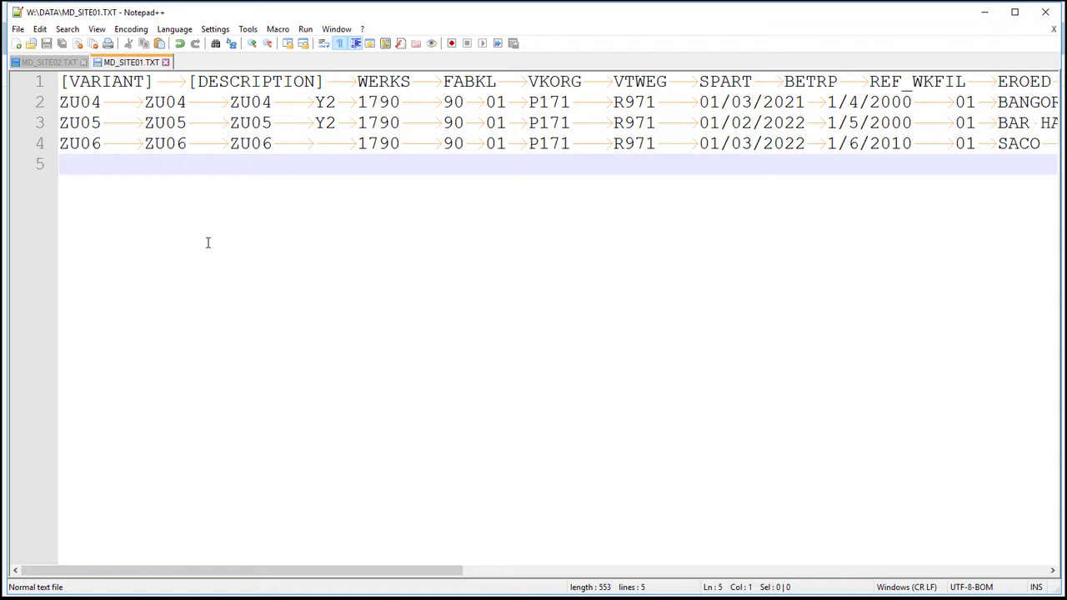
click(1047, 13)
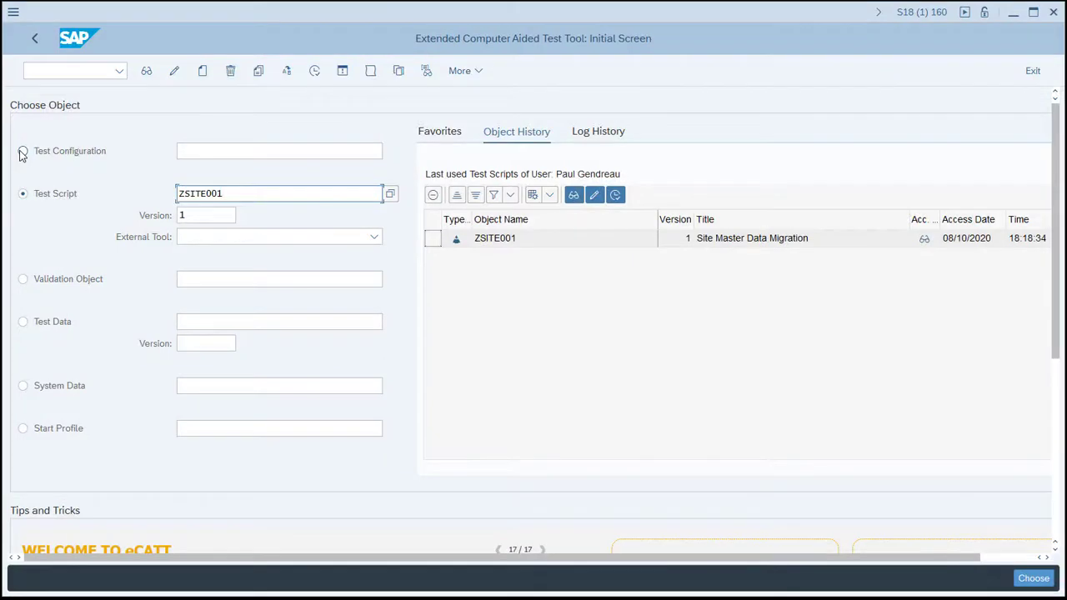
Create a new test configuration named ZTCSITE001
click(22, 151)
click(192, 151)
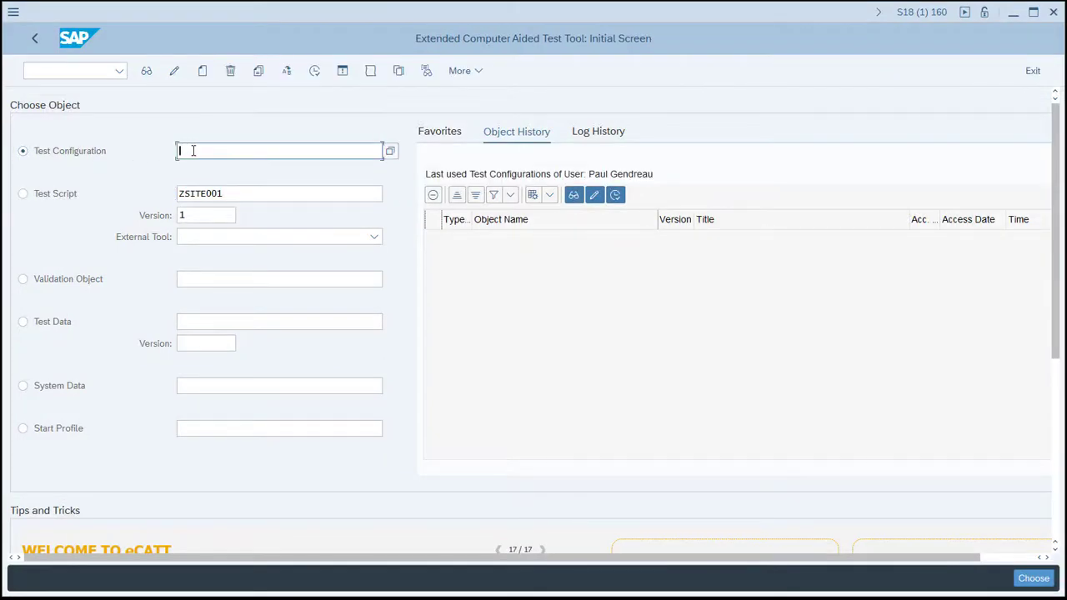
text(ZTCSITE001)
click(203, 72)
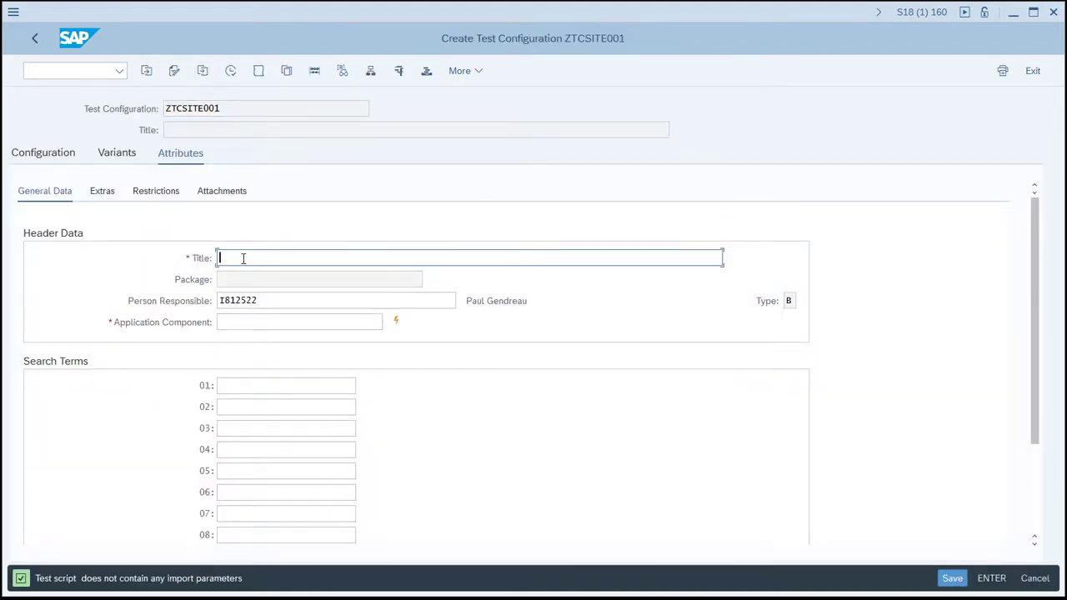
Title it 'Site Data Migration' with application component LO-MD-PL and save
text(Site Data Migration)
click(279, 322)
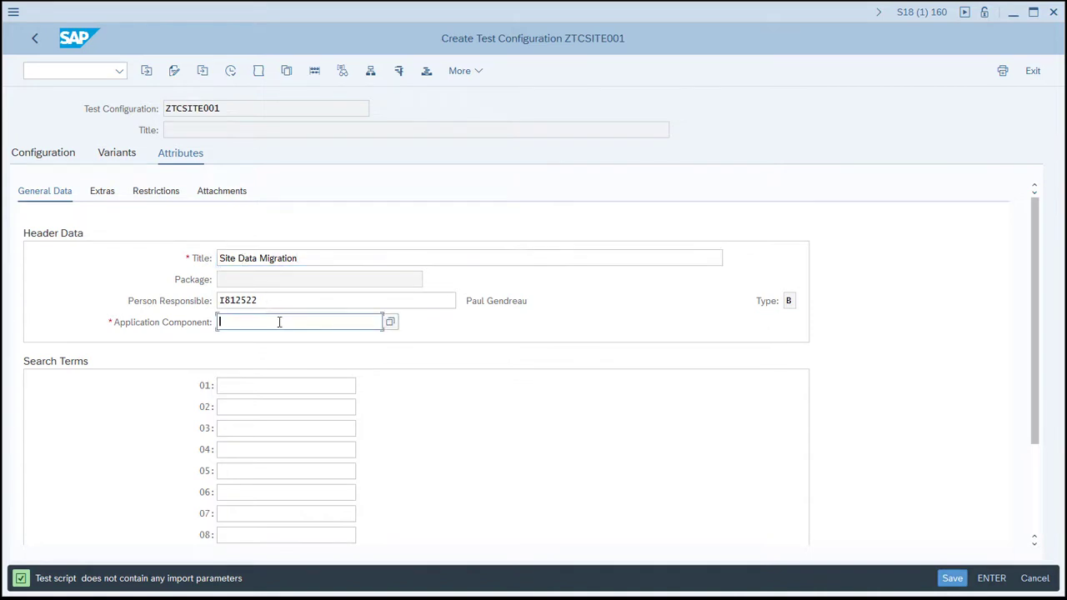
text(L)
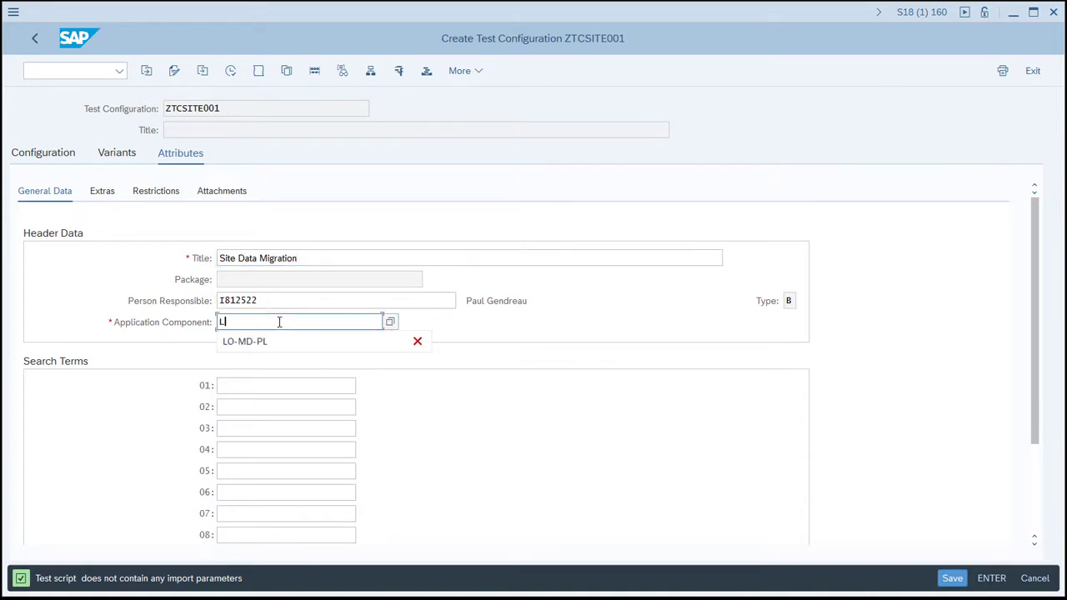
text(O-MD-PL)
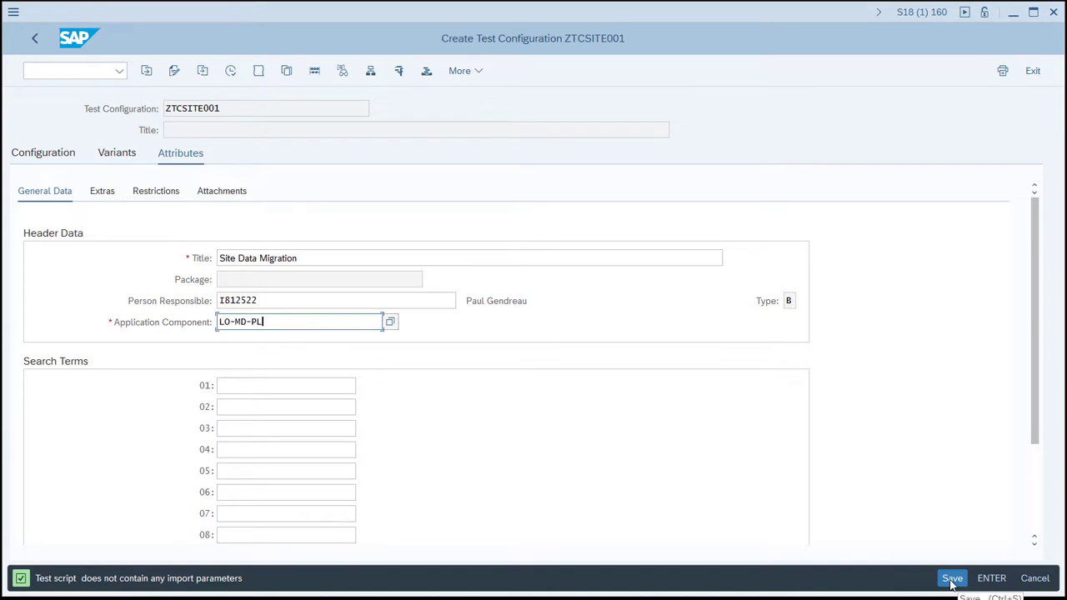
click(952, 578)
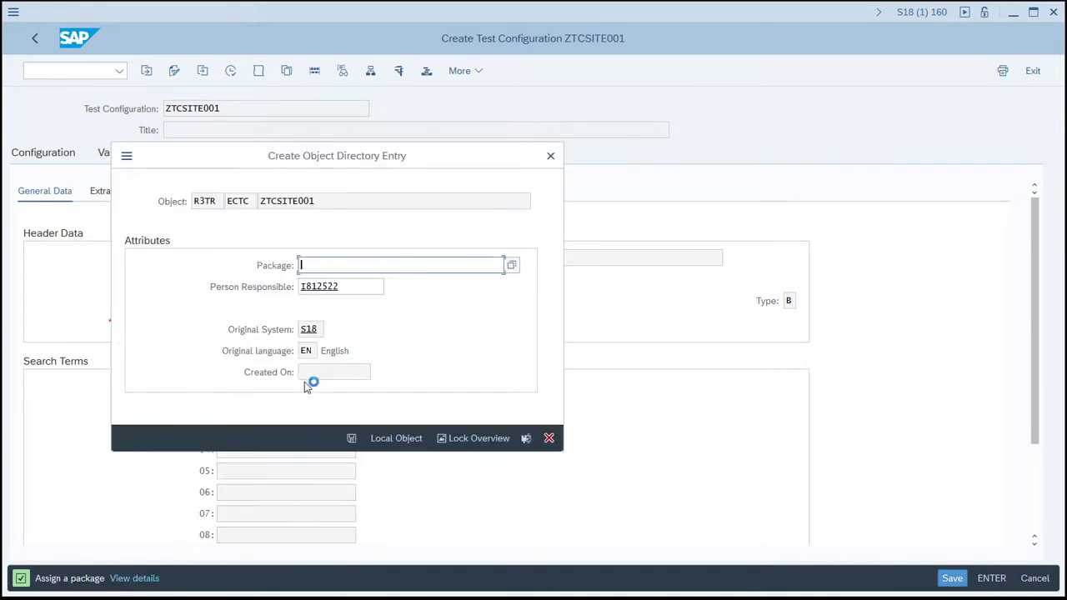
Save ZTCSITE001 as a local object with test script ZSITE001, then view its variants
click(398, 439)
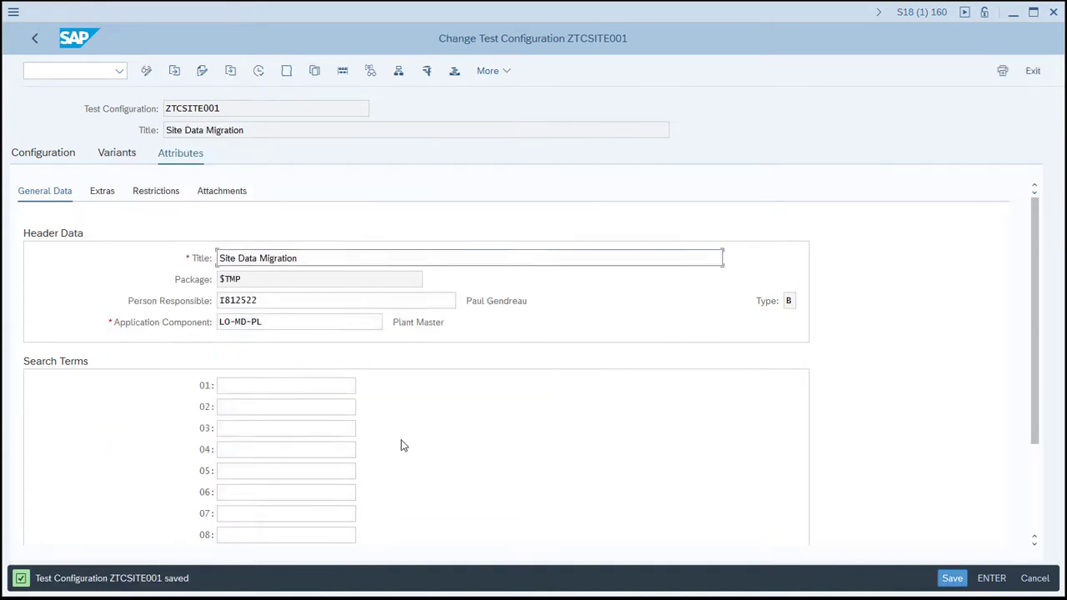
click(31, 155)
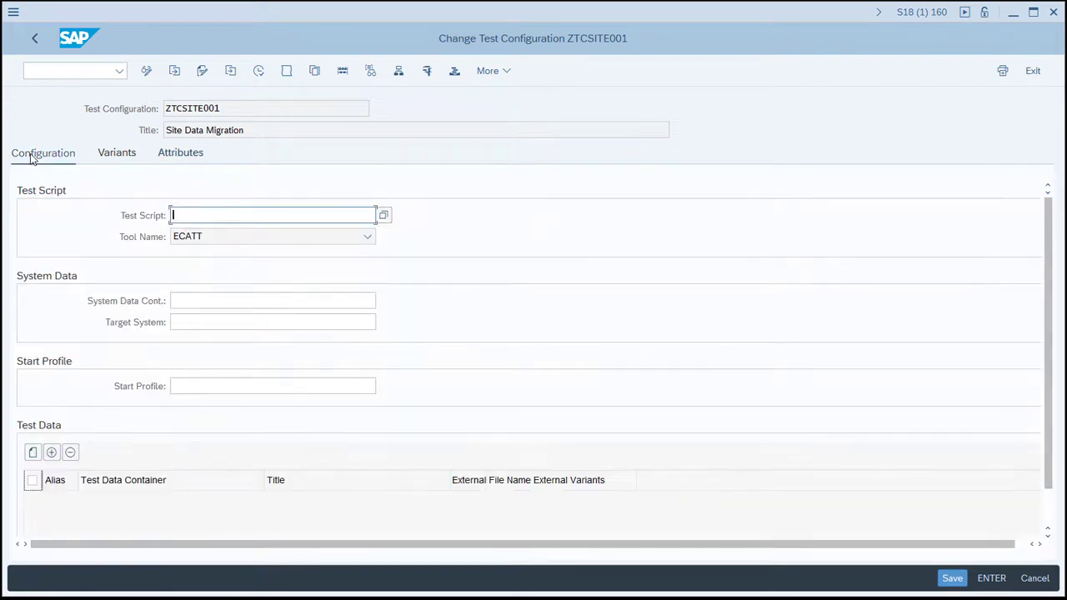
text(Z)
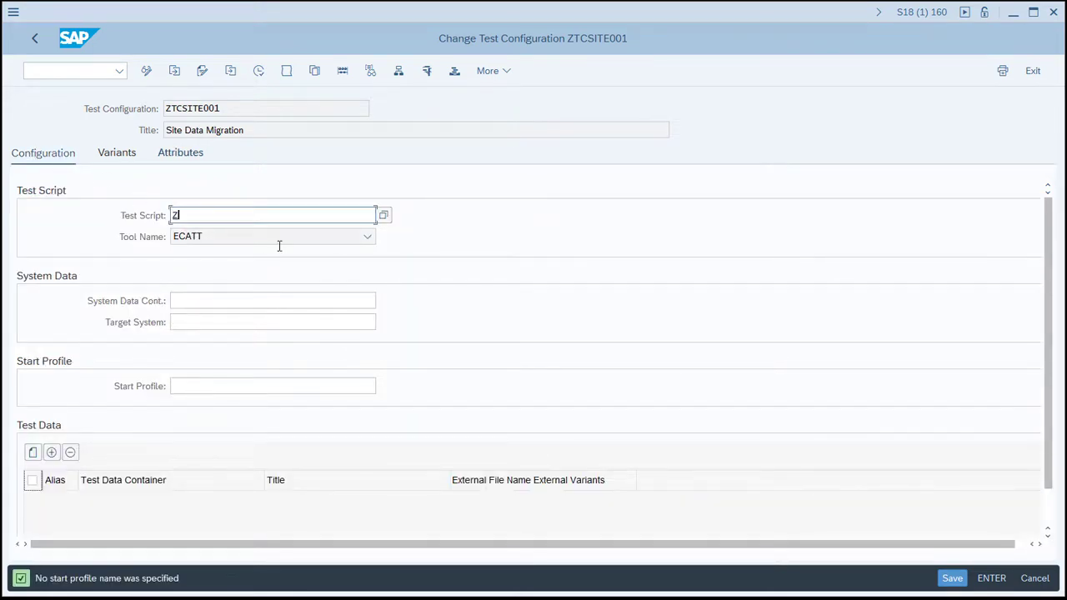
text(SITE001)
click(951, 579)
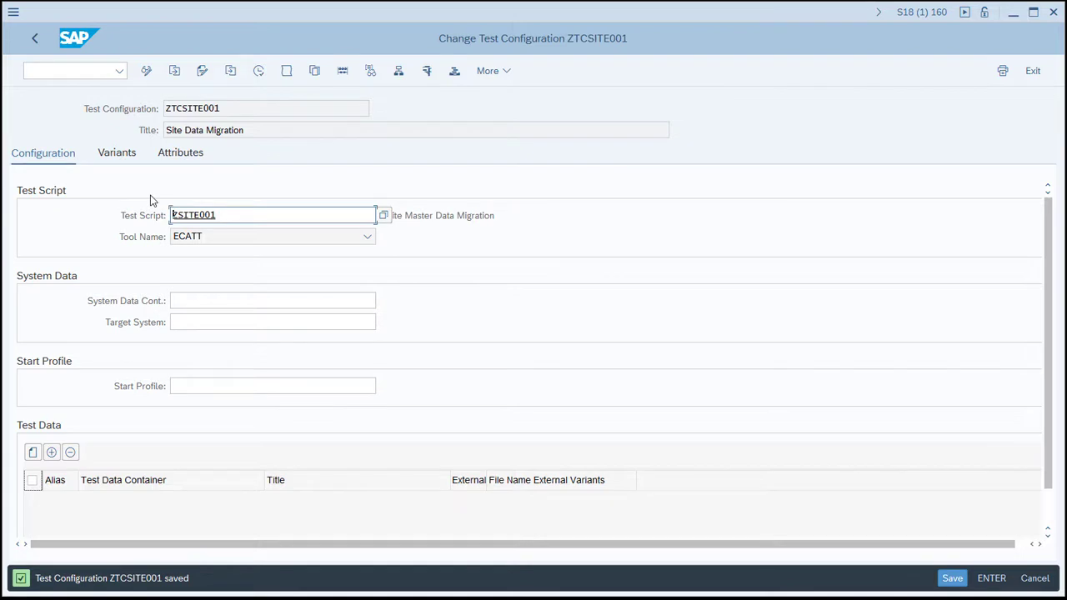
click(117, 155)
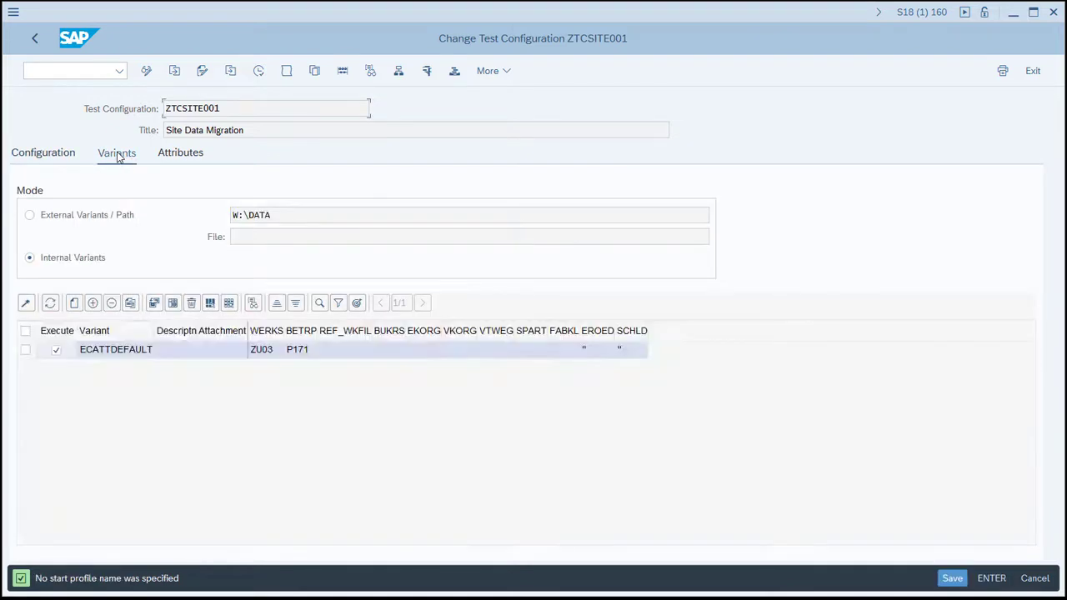
Use external variants from MD_SITE01.TXT in W:\DATA, then start executing ZTCSITE001
click(30, 216)
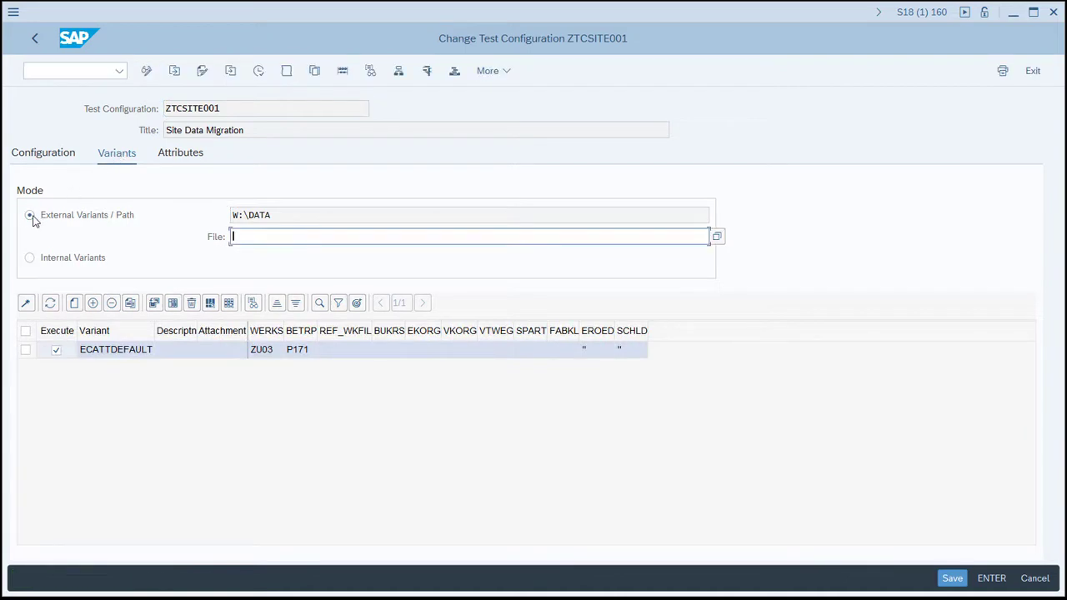
click(717, 237)
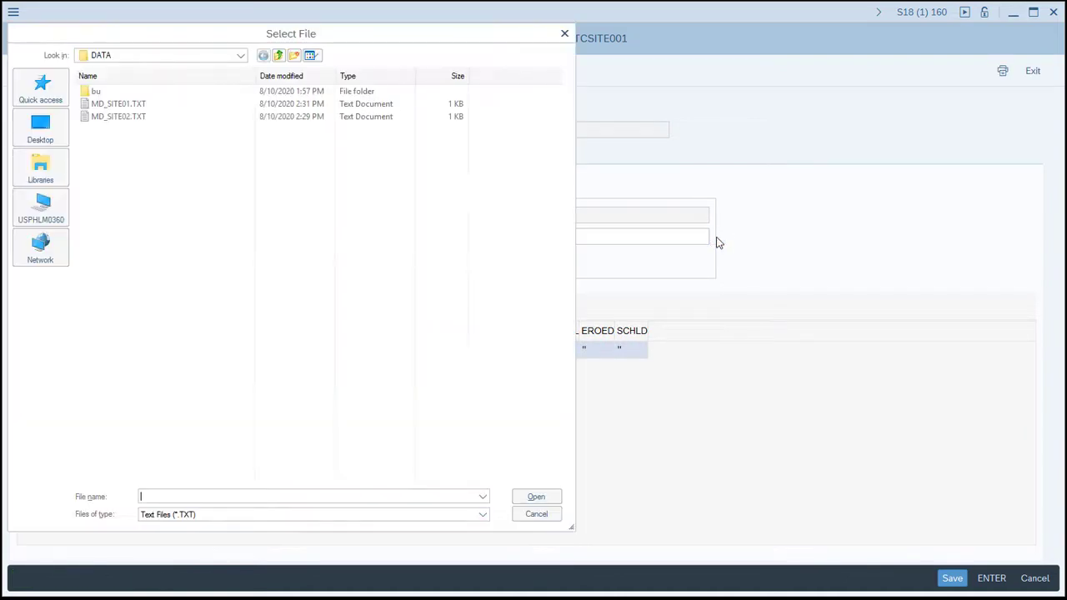
double_click(159, 104)
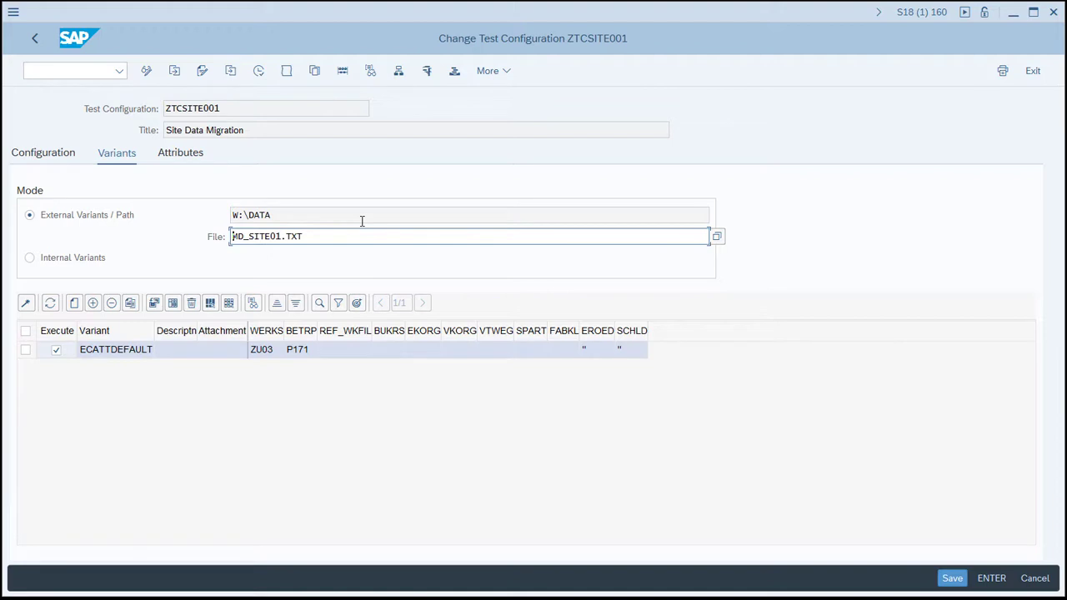
click(177, 155)
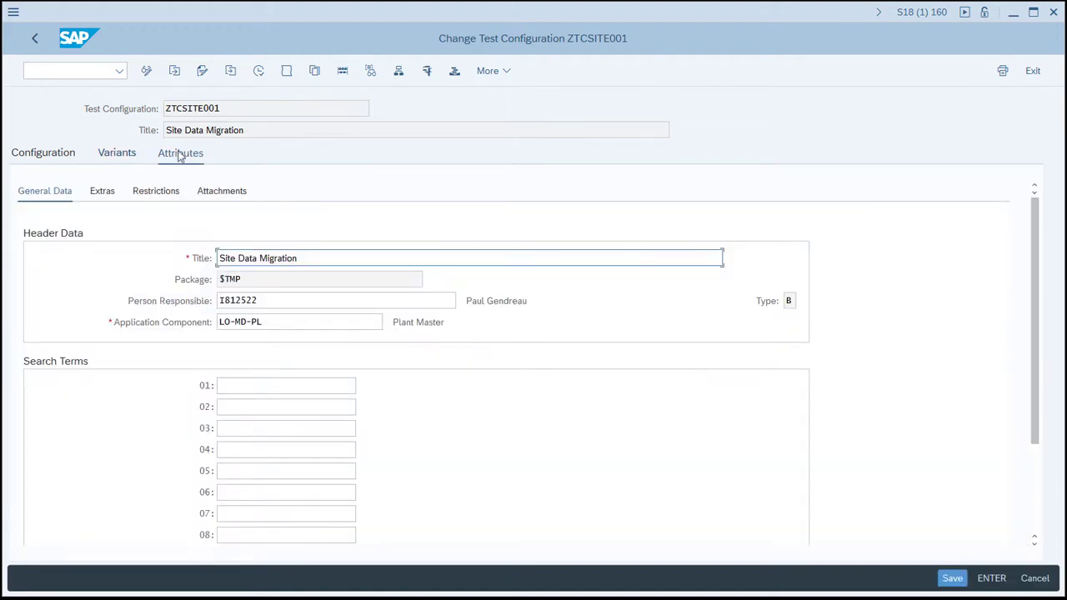
click(259, 72)
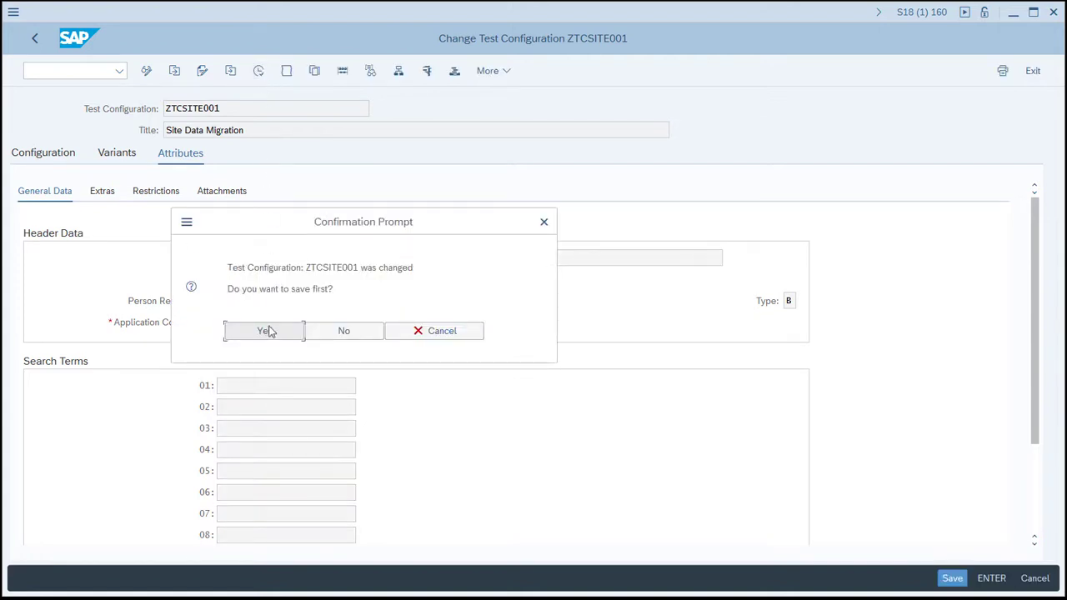
Confirm saving ZTCSITE001, then review the variant file and UI control start options
click(268, 335)
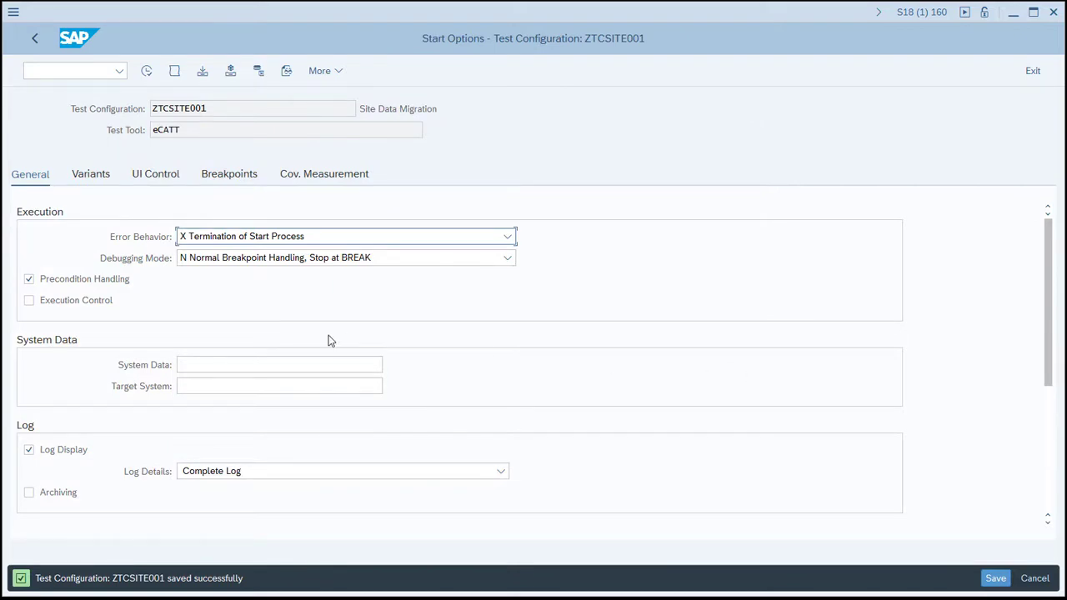
click(100, 176)
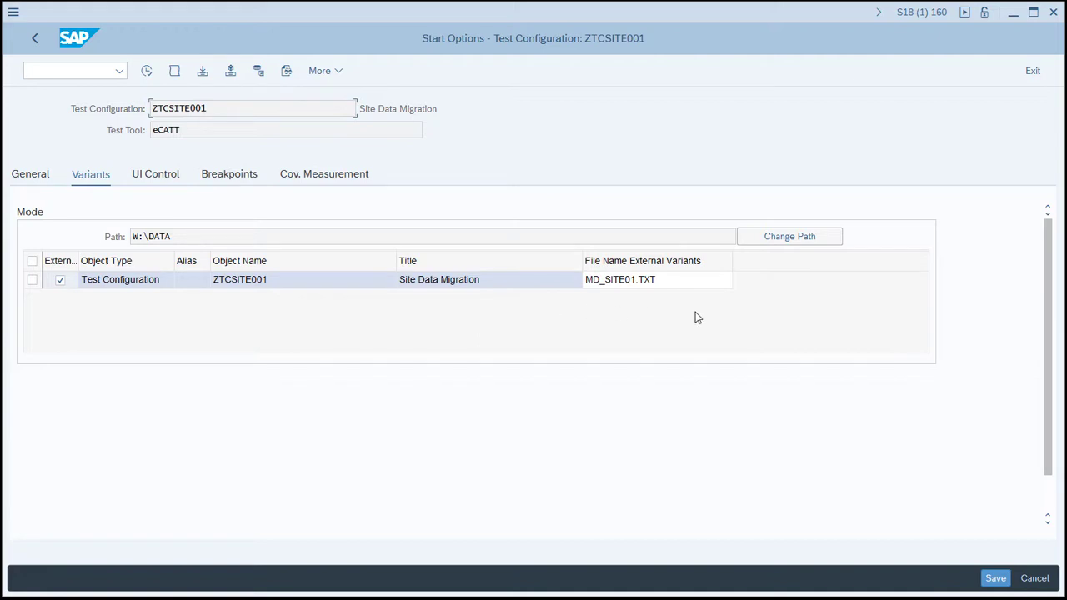
click(177, 178)
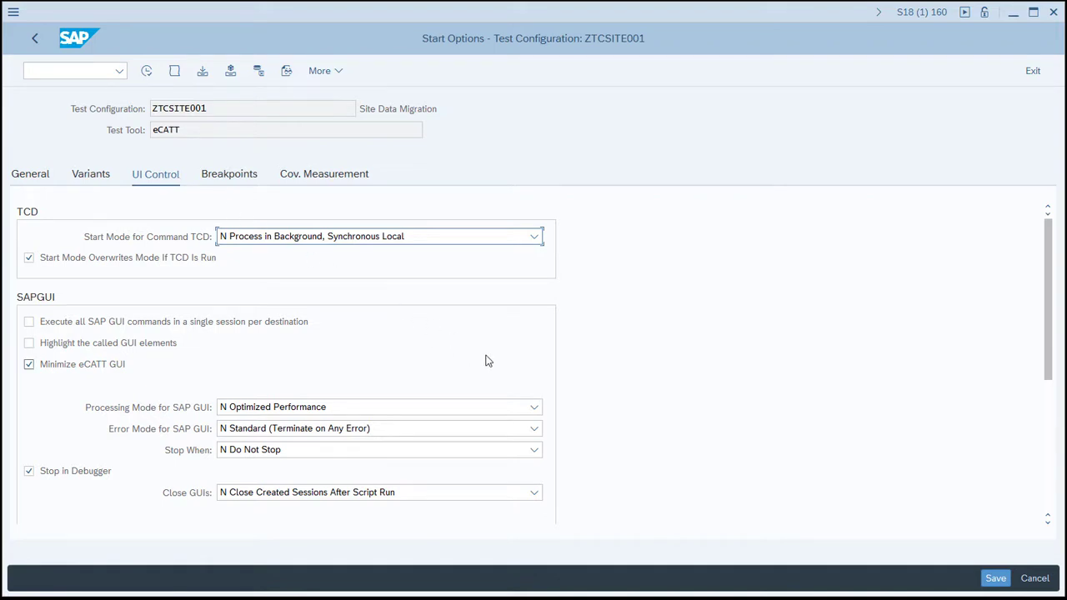
Run in a single session per destination with Close GUIs set to E, and execute
click(30, 323)
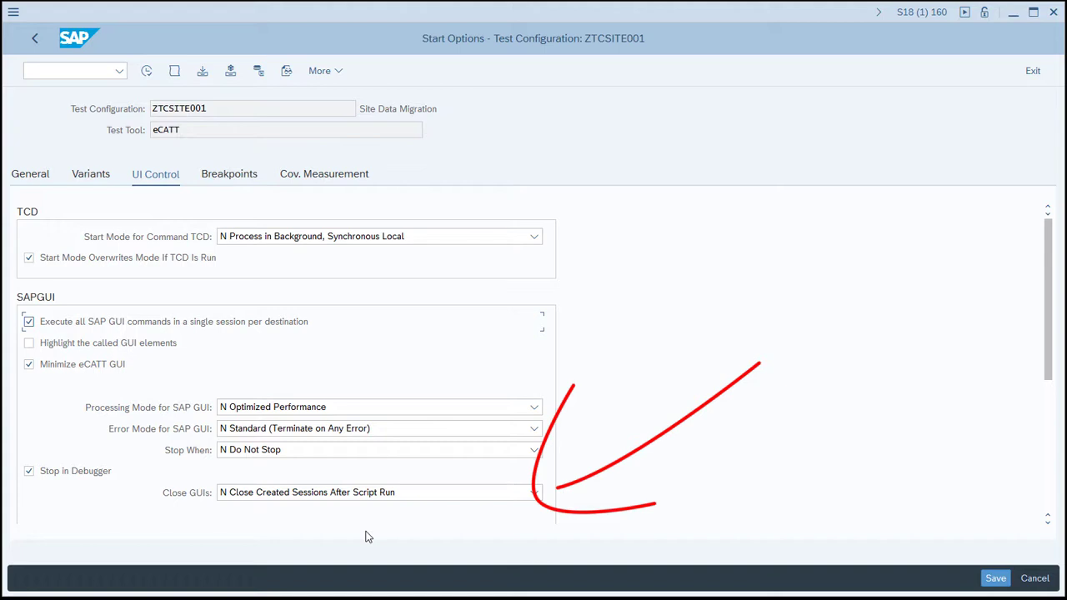
click(418, 497)
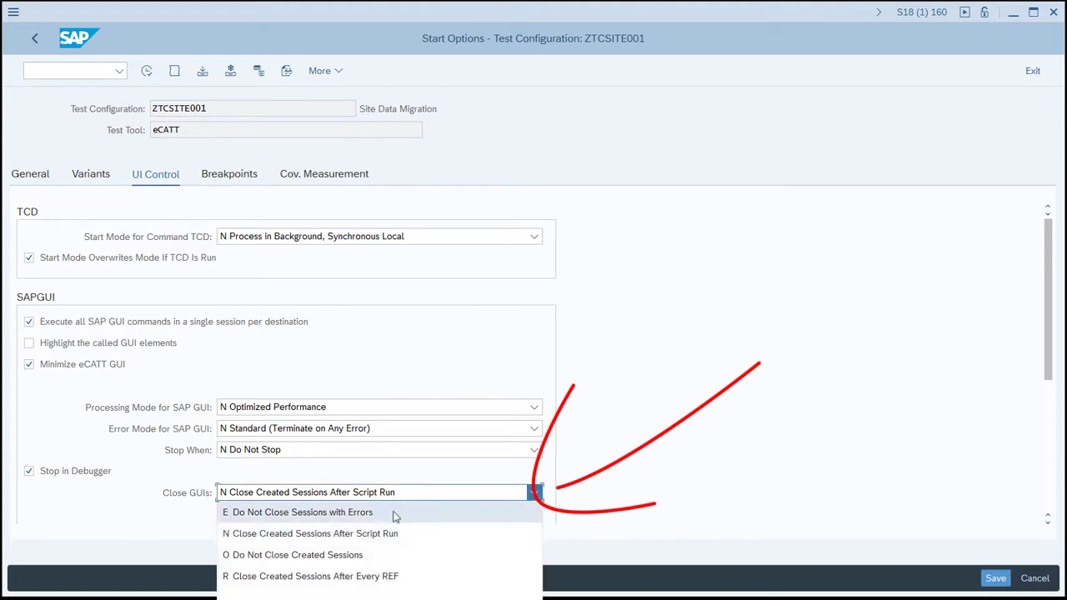
click(391, 512)
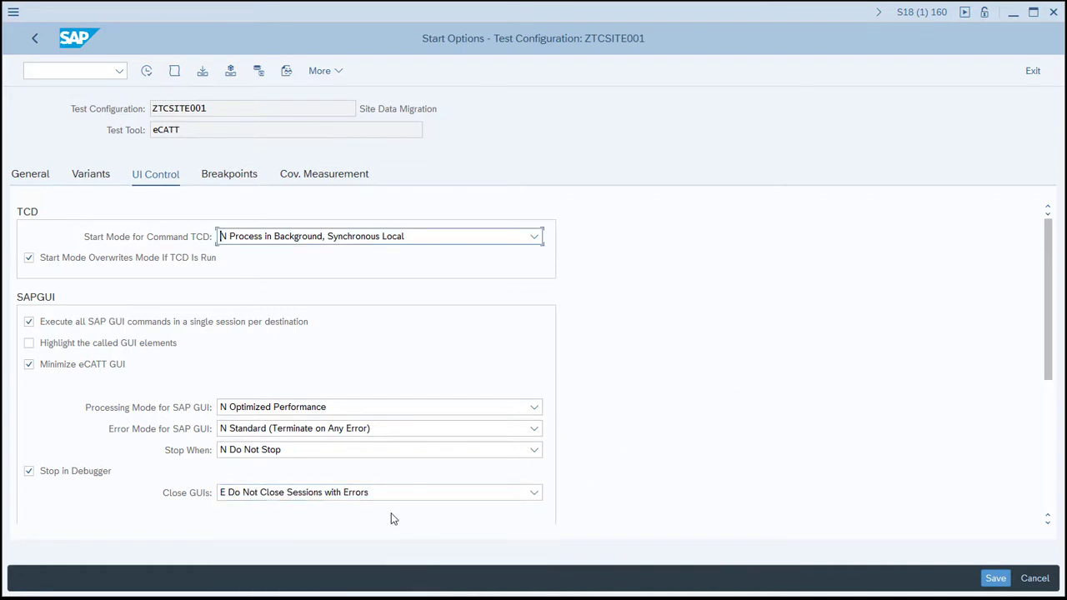
click(147, 72)
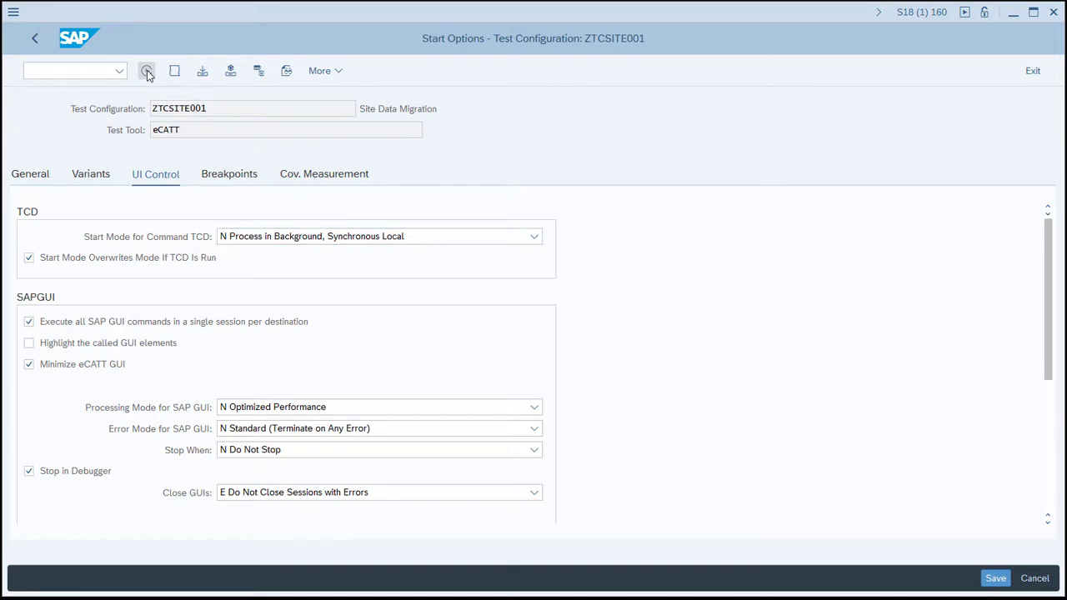